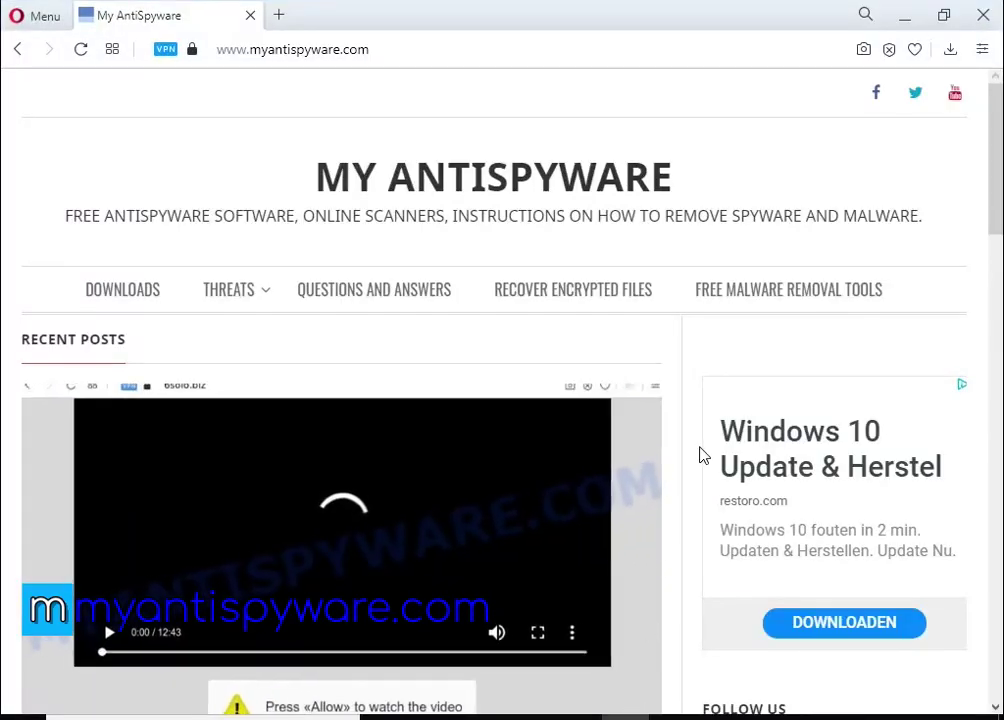
- Search the site for "nlah" and open the ".Nlah file extension ransomware (Nlah File Recovery Guide)" article
{"action": "scroll", "coordinate": [701, 455], "scroll_direction": "down", "scroll_amount": 4}
{"action": "scroll", "coordinate": [701, 455], "scroll_direction": "down", "scroll_amount": 3}
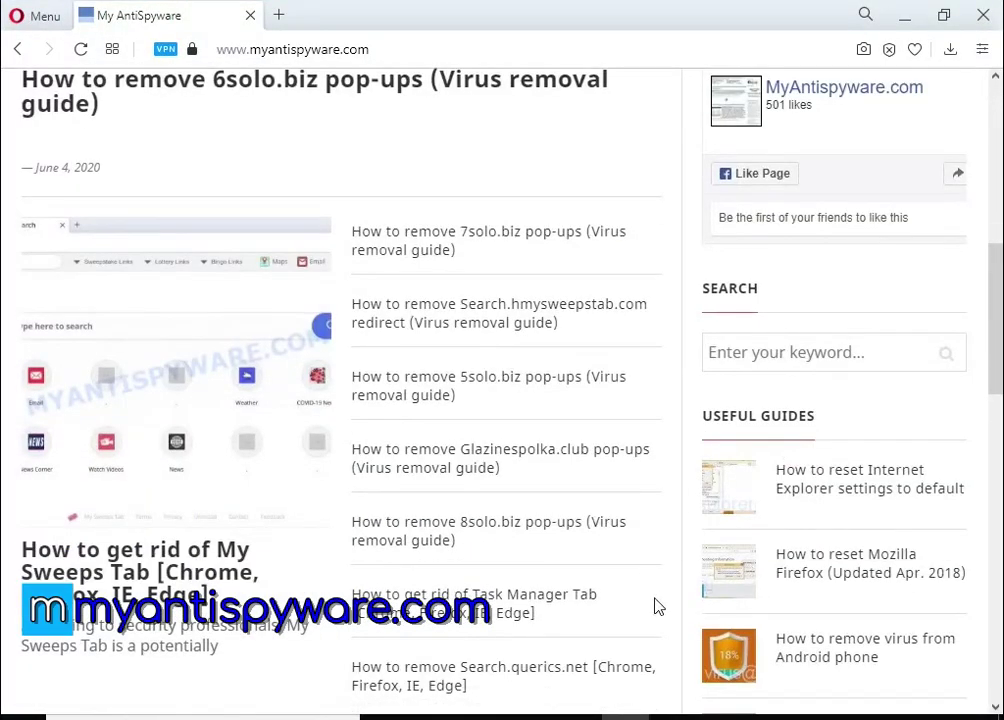
{"action": "left_click", "coordinate": [782, 355]}
{"action": "type", "text": "nlah"}
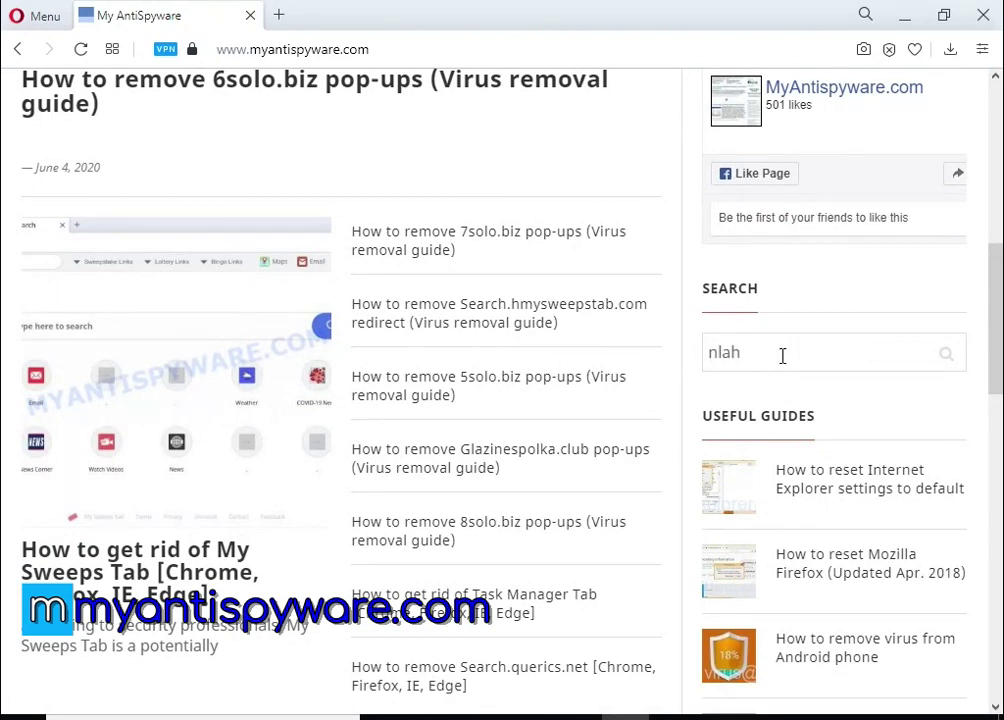
{"action": "left_click", "coordinate": [949, 352]}
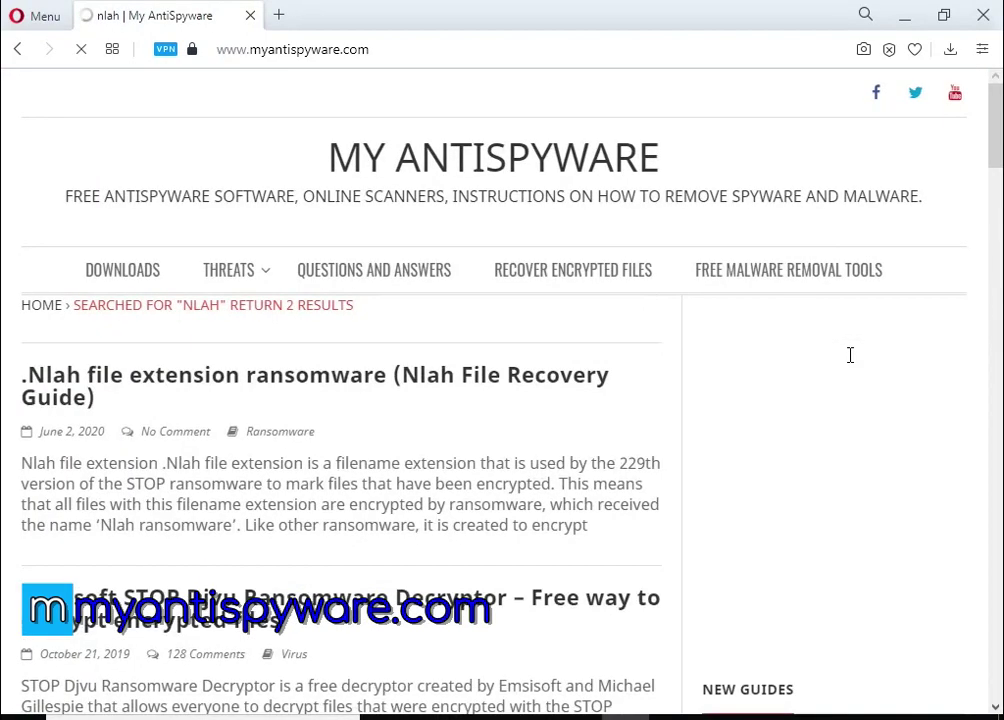
{"action": "left_click", "coordinate": [291, 384]}
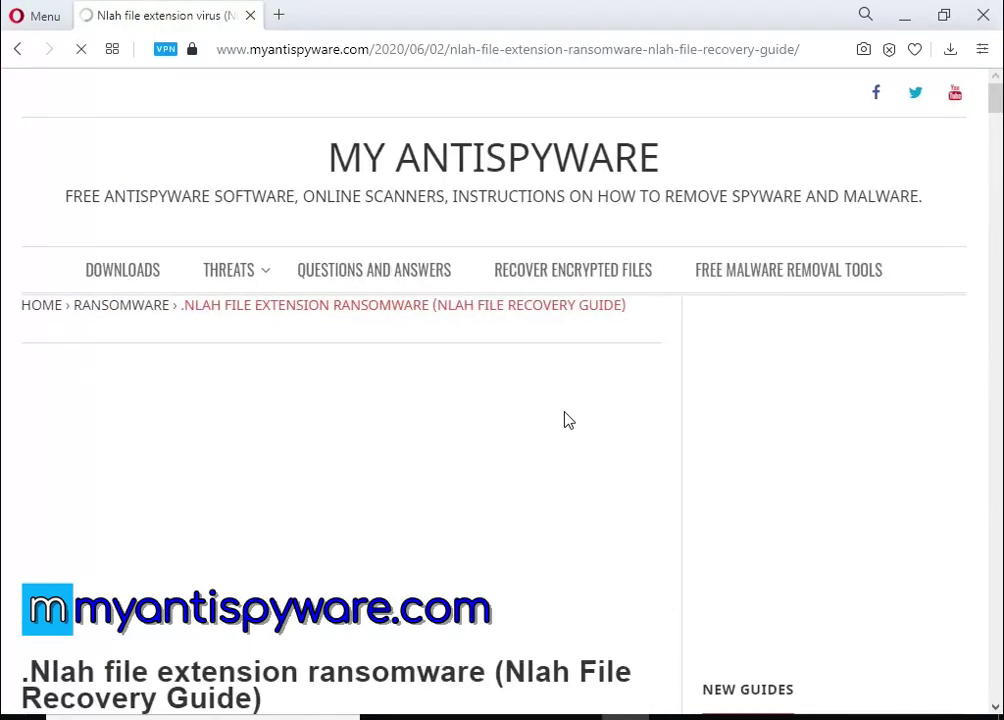
- Read through the article's introductory sections on the Nlah file extension, the Nlah ransomware, the targeted file types and the threat summary
{"action": "scroll", "coordinate": [570, 422], "scroll_direction": "down", "scroll_amount": 4}
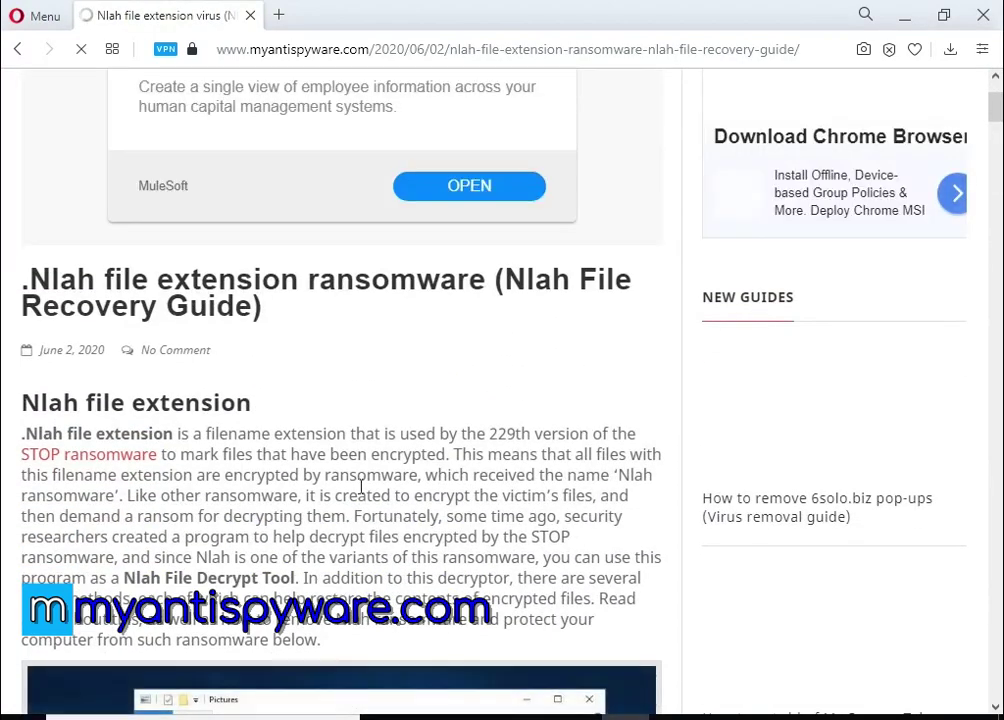
{"action": "double_click", "coordinate": [240, 404]}
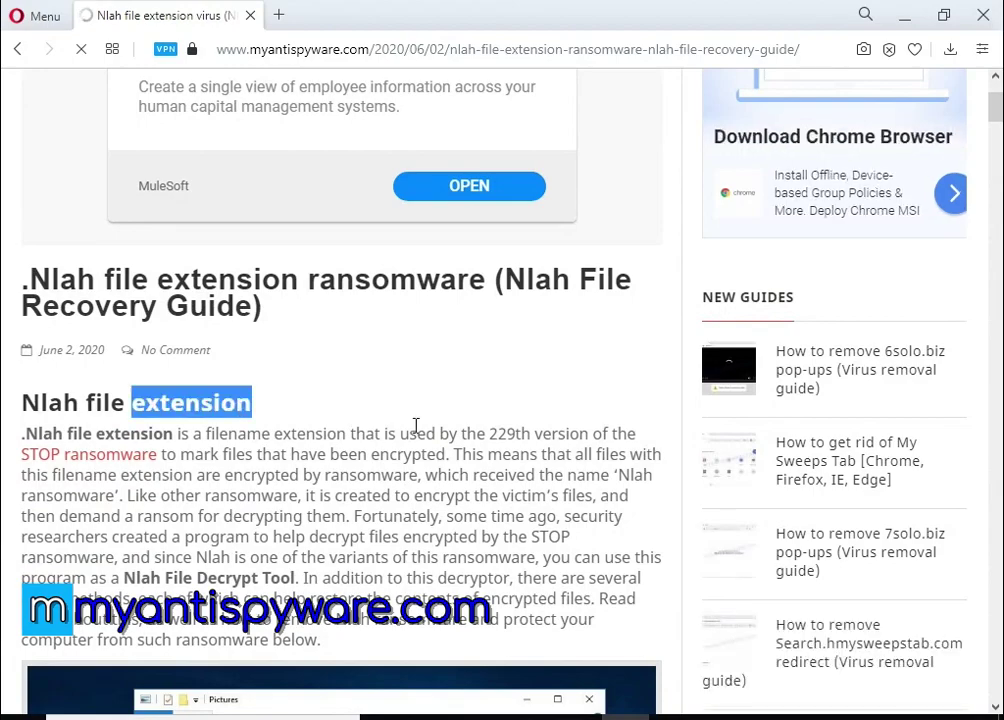
{"action": "triple_click", "coordinate": [228, 410]}
{"action": "scroll", "coordinate": [400, 419], "scroll_direction": "down", "scroll_amount": 8}
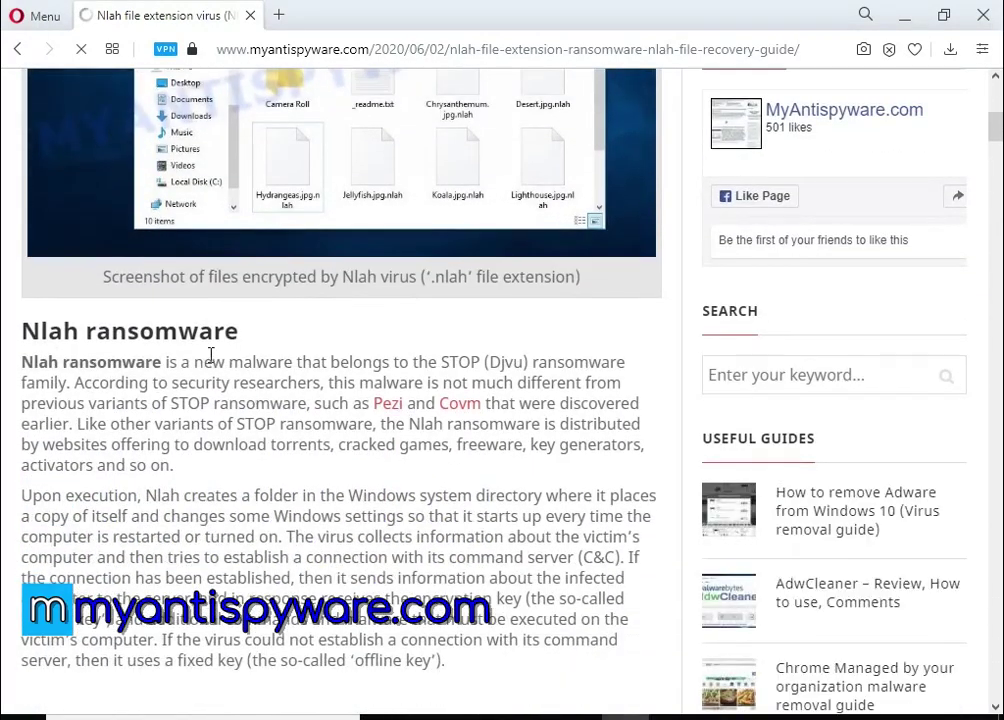
{"action": "triple_click", "coordinate": [212, 335]}
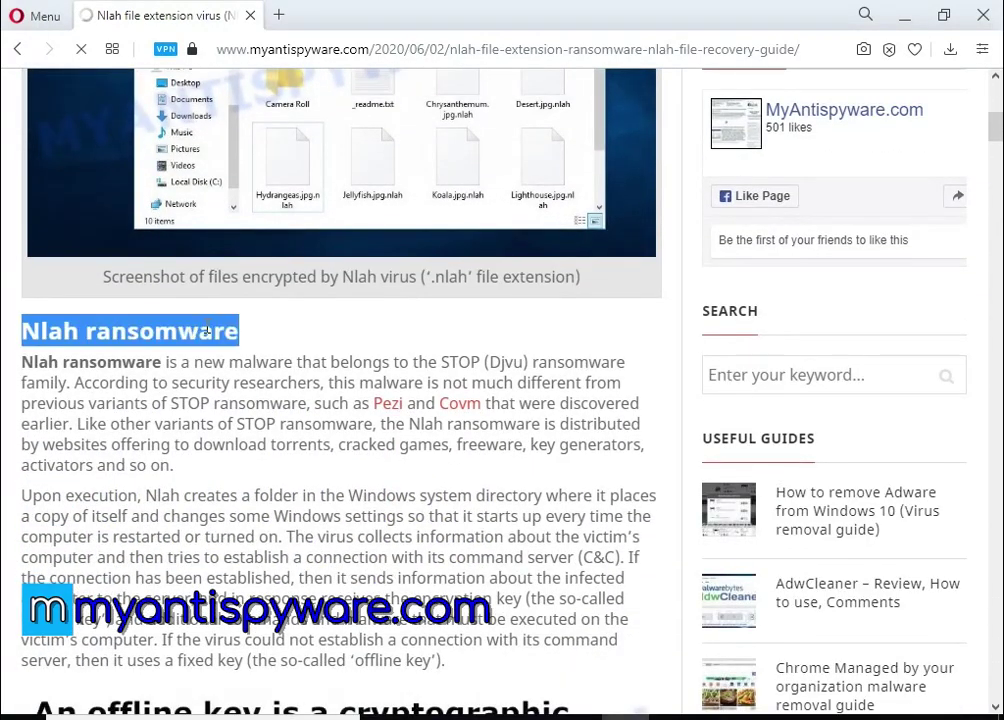
{"action": "scroll", "coordinate": [213, 350], "scroll_direction": "down", "scroll_amount": 5}
{"action": "scroll", "coordinate": [213, 348], "scroll_direction": "down", "scroll_amount": 5}
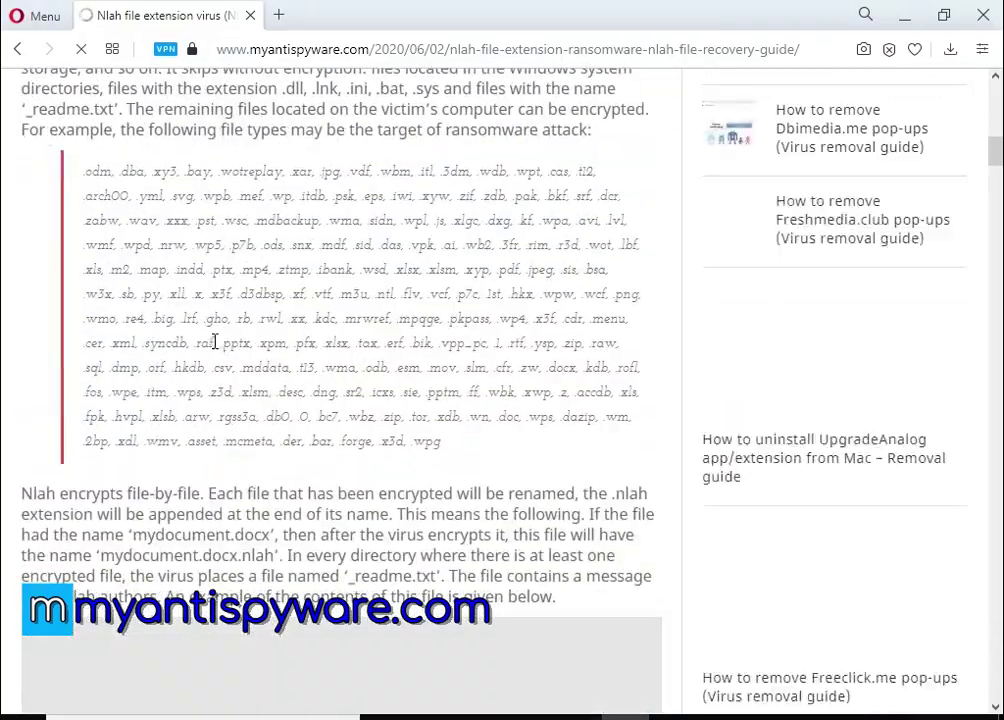
{"action": "scroll", "coordinate": [213, 348], "scroll_direction": "down", "scroll_amount": 6}
{"action": "scroll", "coordinate": [213, 348], "scroll_direction": "down", "scroll_amount": 9}
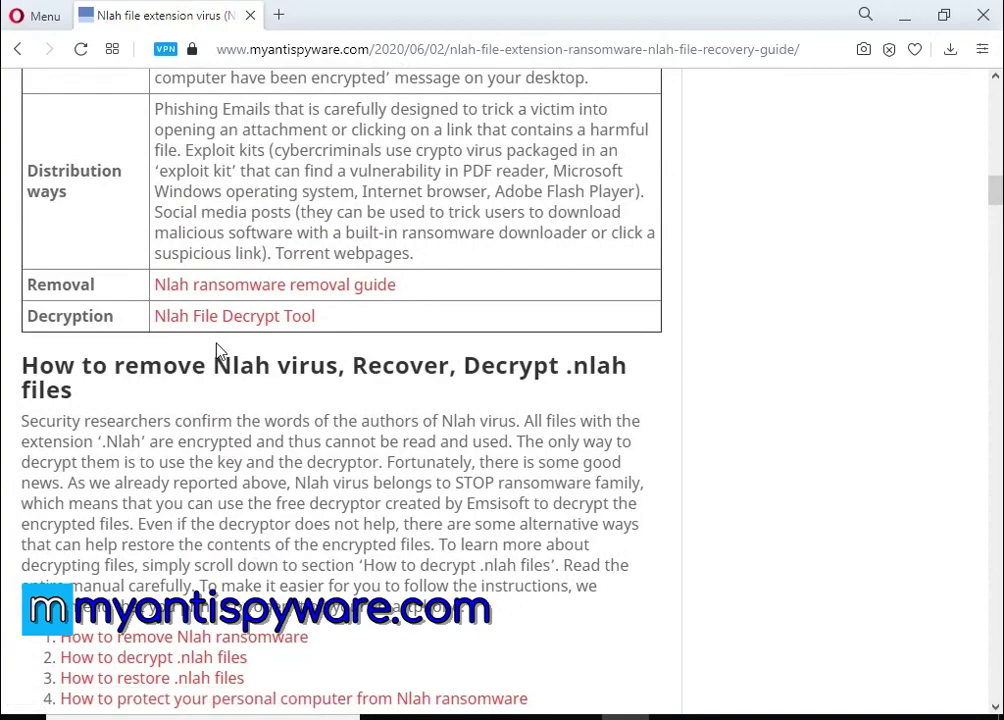
- Review the guide's removal overview, from "How to remove Nlah virus, Recover, Decrypt .nlah files" to the list of removal steps
{"action": "left_click_drag", "start_coordinate": [75, 394], "coordinate": [28, 348]}
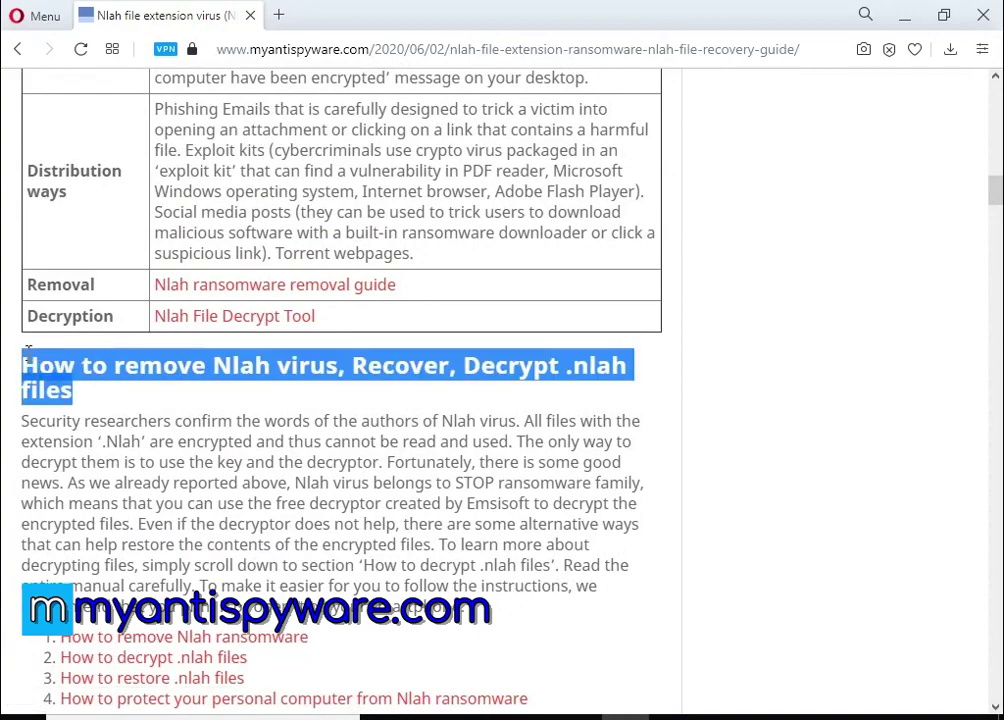
{"action": "scroll", "coordinate": [137, 422], "scroll_direction": "down", "scroll_amount": 5}
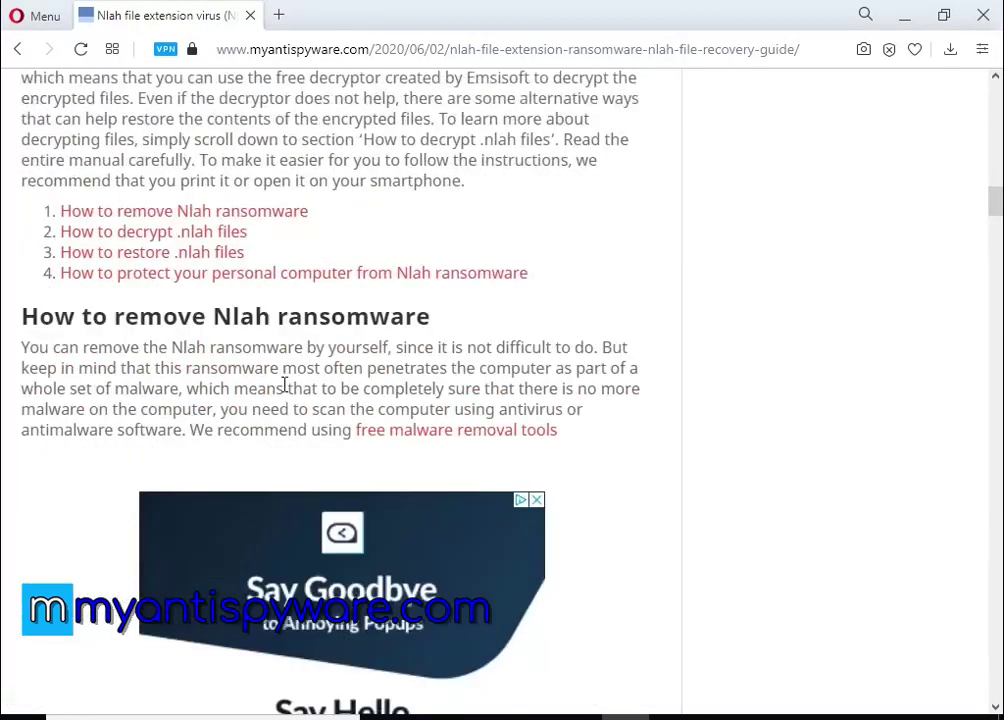
{"action": "triple_click", "coordinate": [265, 250]}
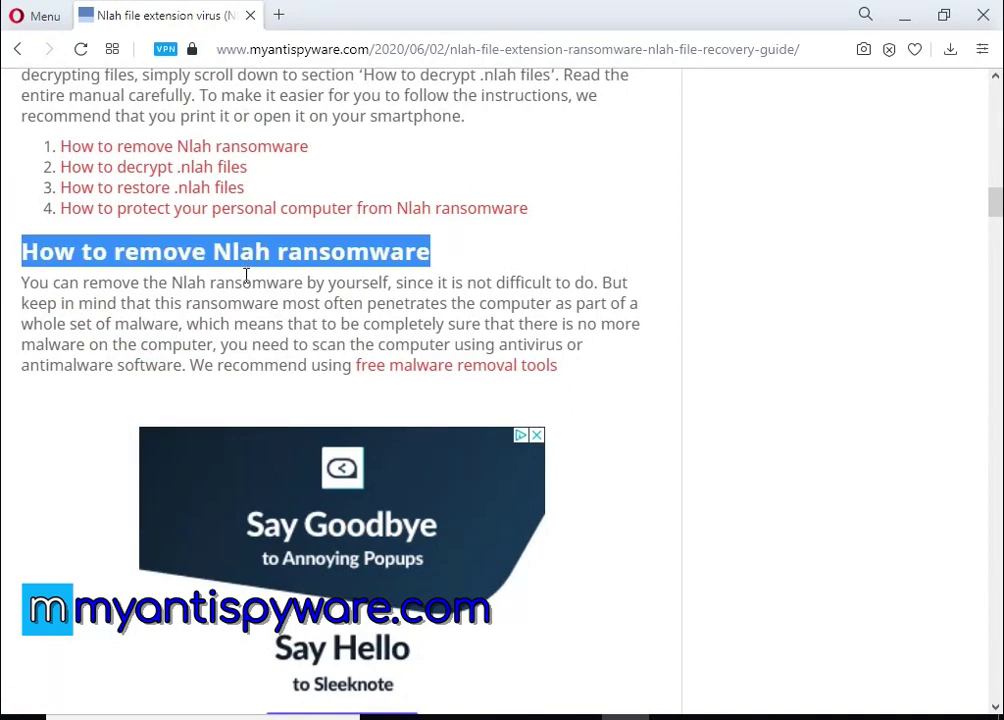
{"action": "left_click", "coordinate": [19, 287]}
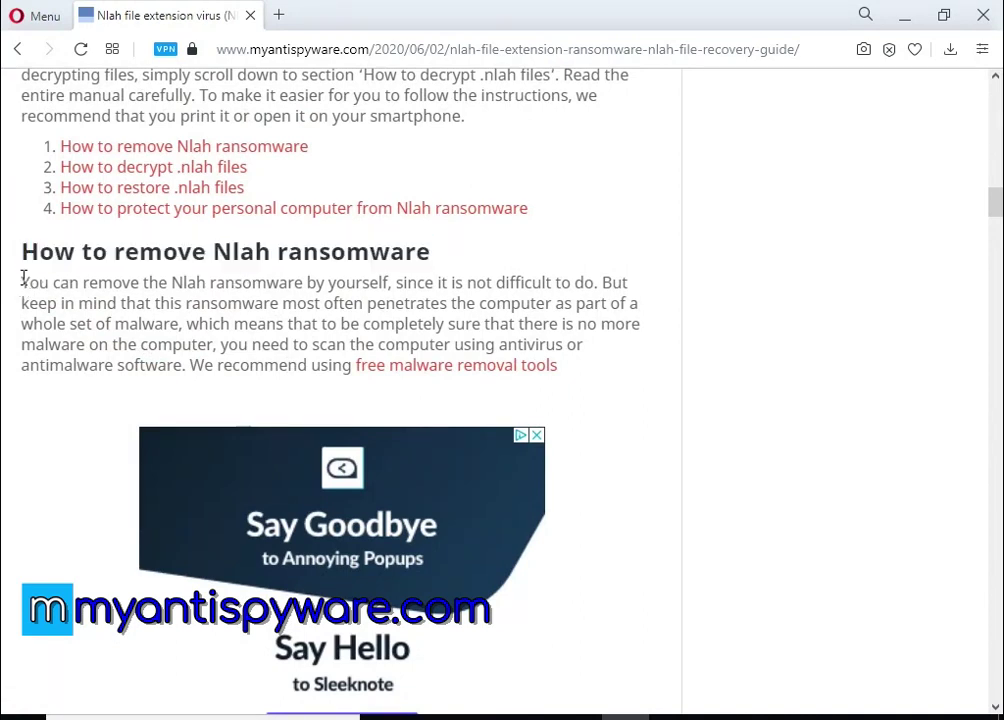
{"action": "left_click_drag", "start_coordinate": [22, 279], "coordinate": [317, 330]}
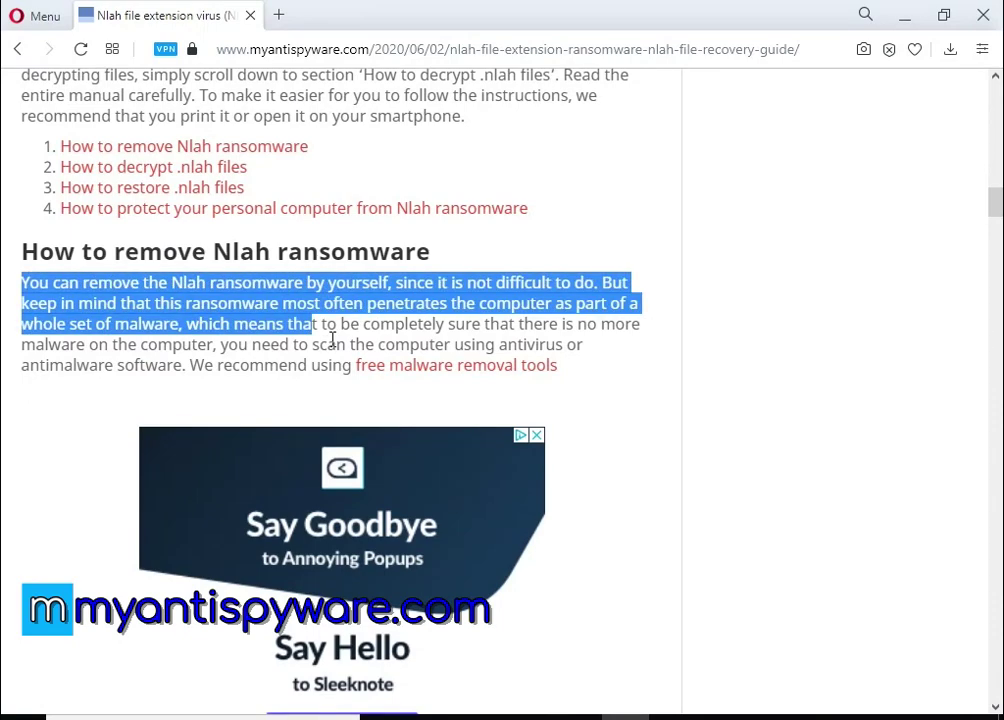
{"action": "scroll", "coordinate": [330, 342], "scroll_direction": "down", "scroll_amount": 6}
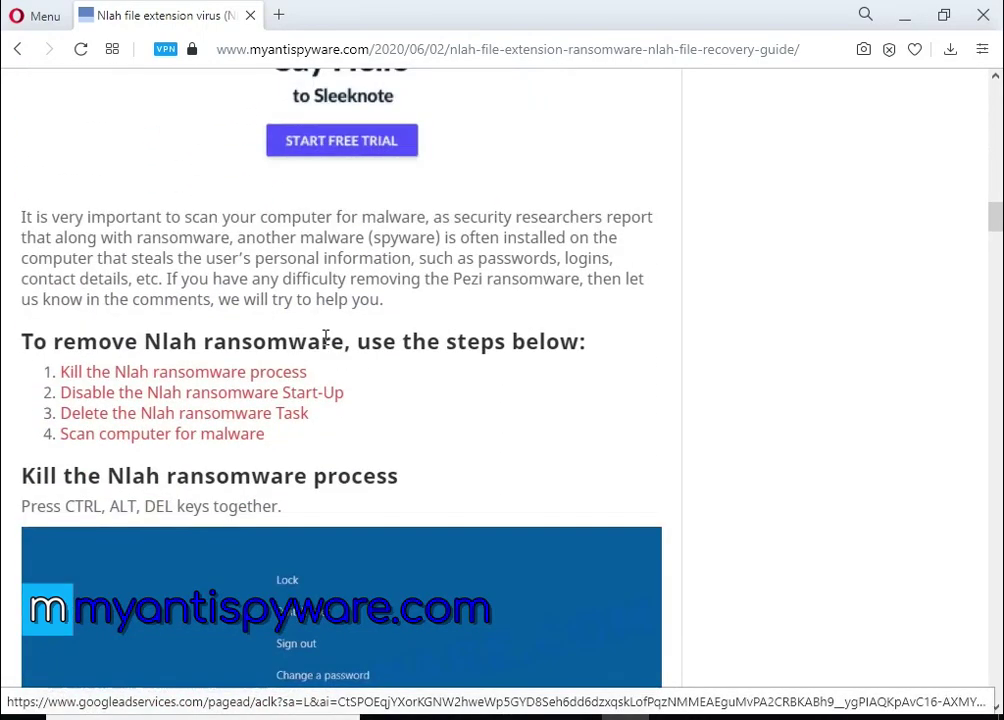
{"action": "triple_click", "coordinate": [325, 338]}
{"action": "scroll", "coordinate": [347, 344], "scroll_direction": "down", "scroll_amount": 2}
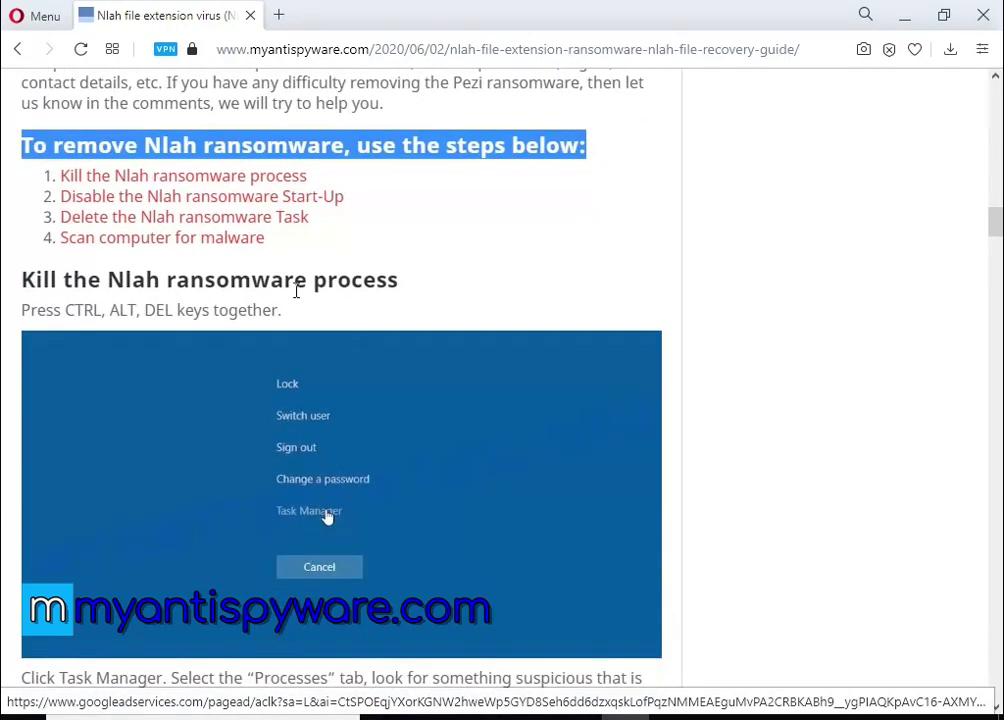
- Read the instructions for killing the Nlah ransomware process and disabling its Start-Up entry
{"action": "triple_click", "coordinate": [279, 274]}
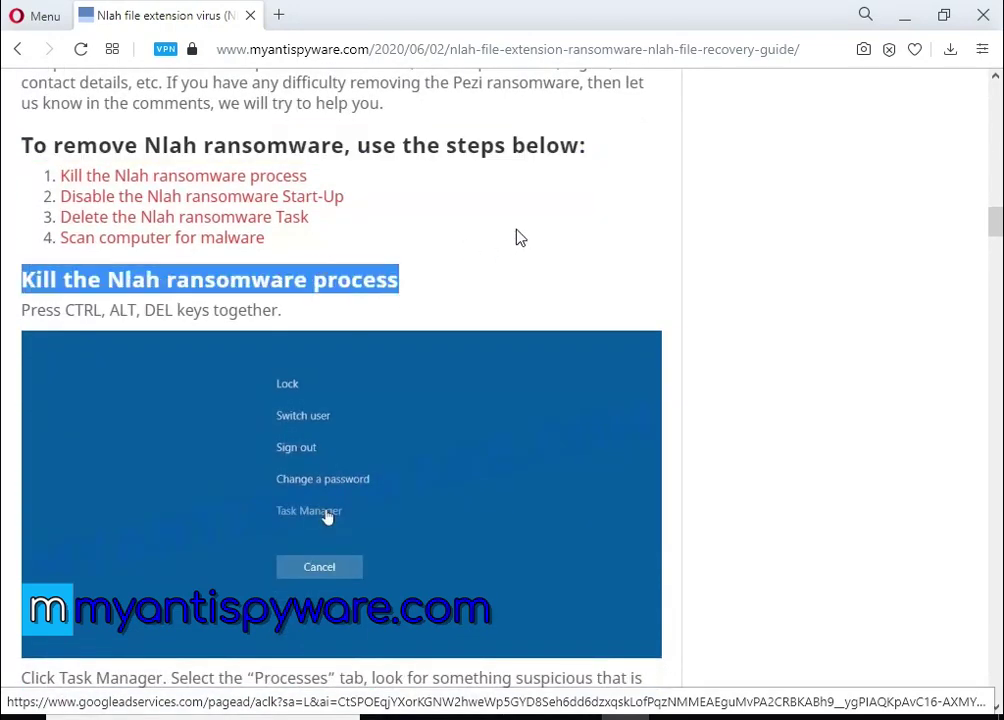
{"action": "scroll", "coordinate": [621, 247], "scroll_direction": "down", "scroll_amount": 3}
{"action": "scroll", "coordinate": [621, 247], "scroll_direction": "down", "scroll_amount": 3}
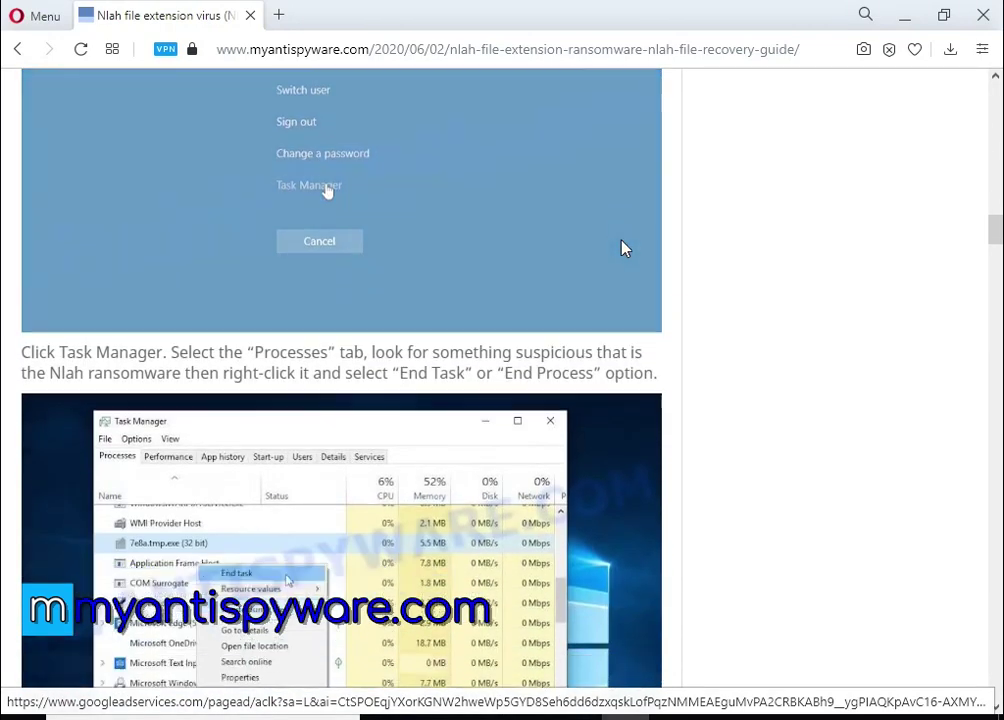
{"action": "scroll", "coordinate": [621, 247], "scroll_direction": "down", "scroll_amount": 3}
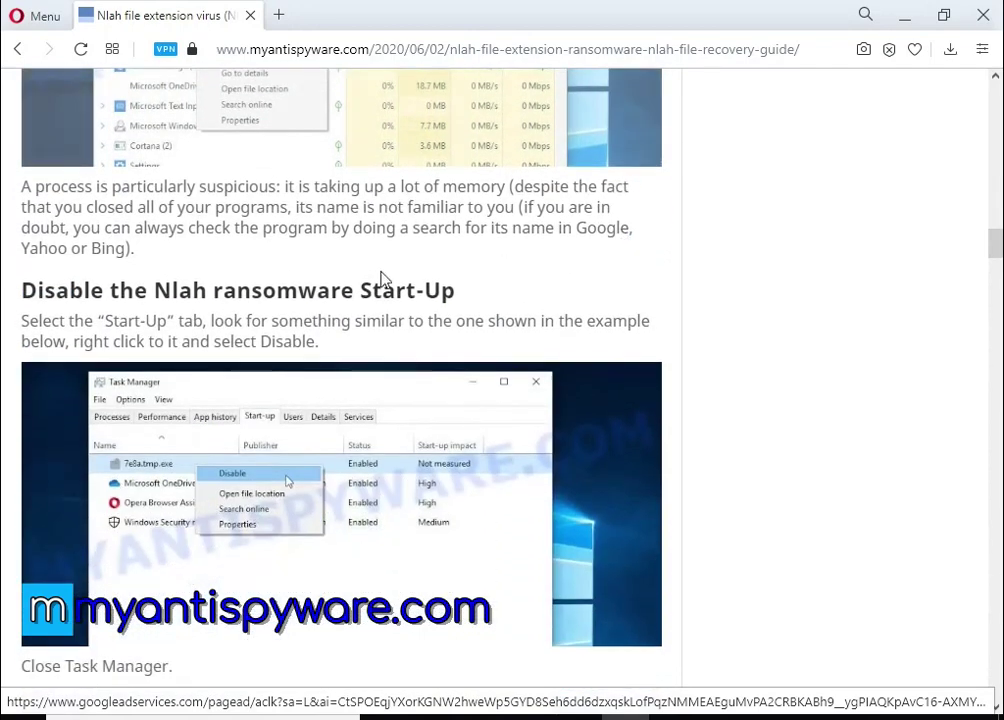
{"action": "triple_click", "coordinate": [220, 292]}
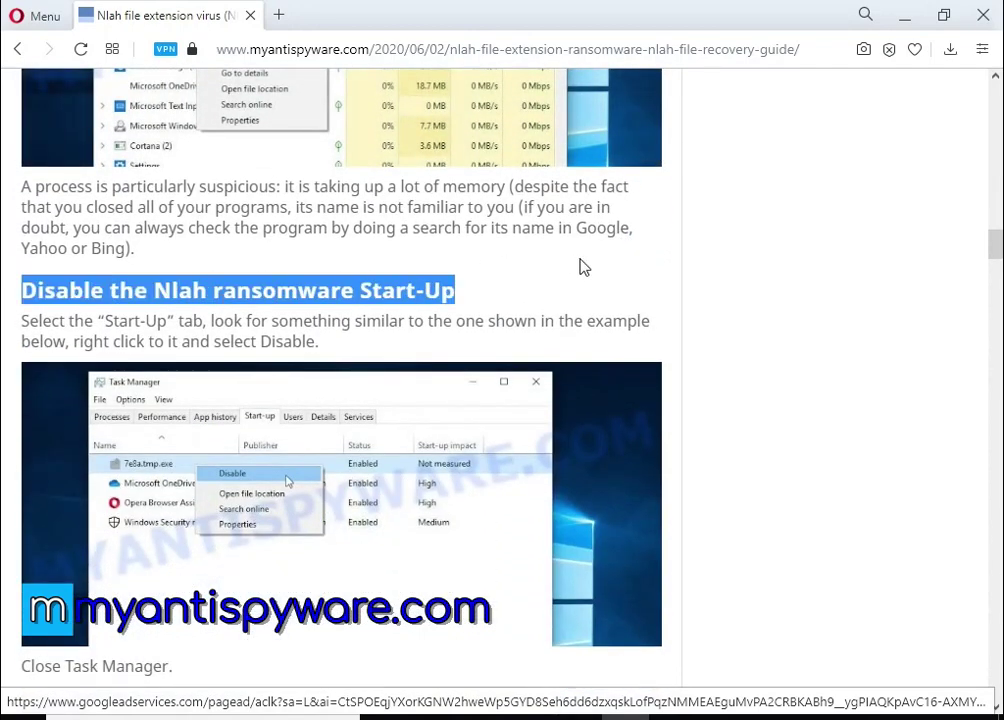
{"action": "scroll", "coordinate": [584, 267], "scroll_direction": "down", "scroll_amount": 2}
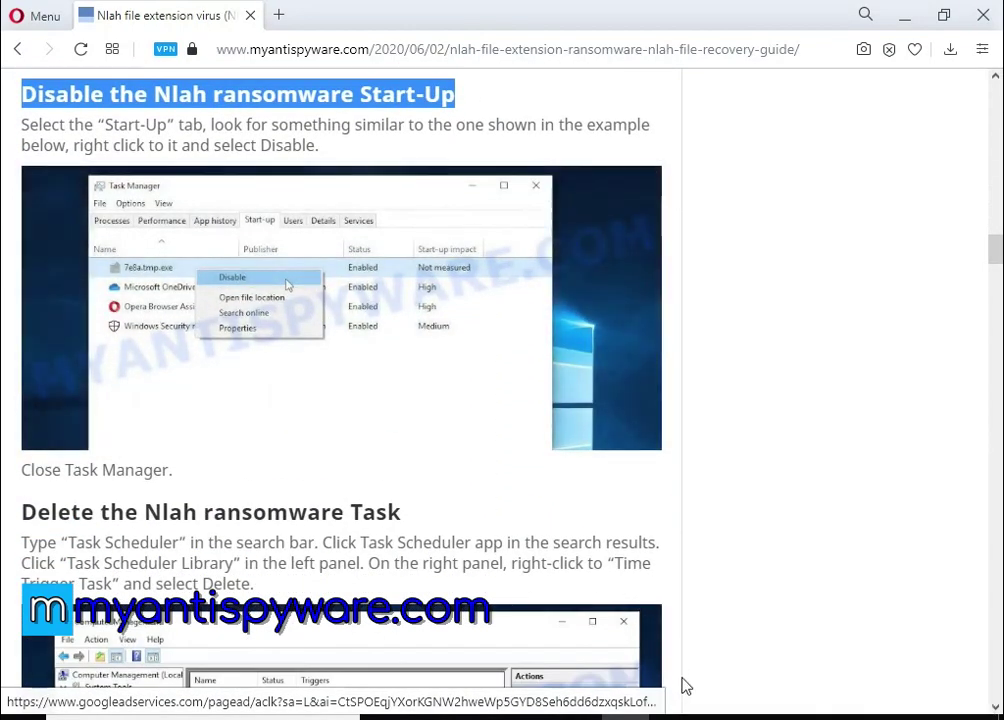
- Switch to Task Manager, disable the e7a9.tmp.exe start-up entry and close Task Manager
{"action": "right_click", "coordinate": [694, 716]}
{"action": "left_click", "coordinate": [748, 636]}
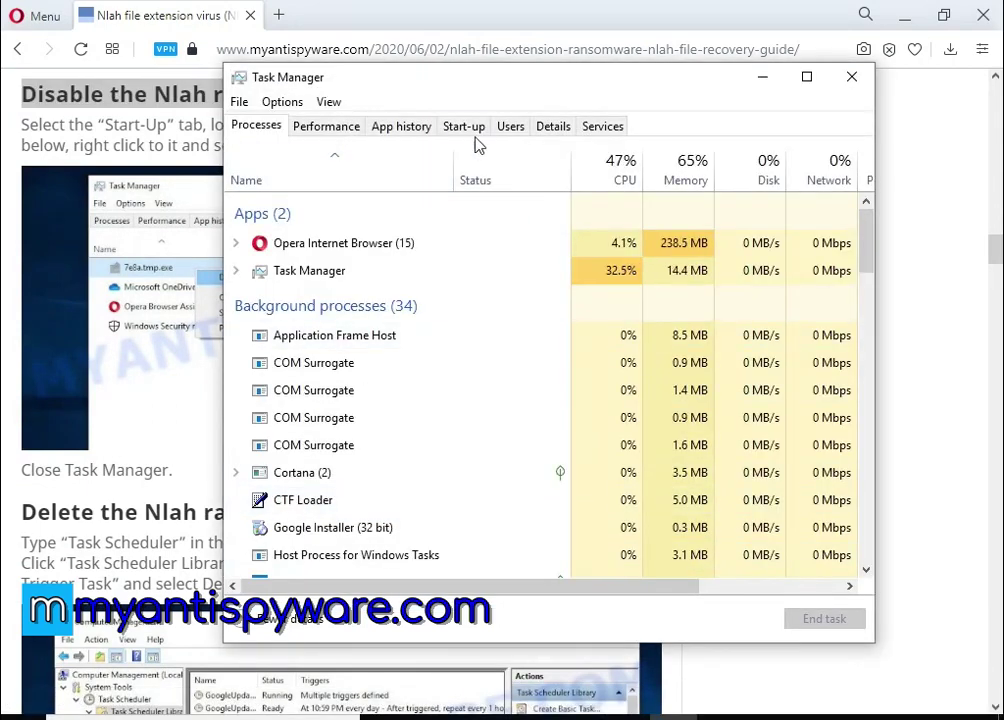
{"action": "left_click", "coordinate": [476, 127]}
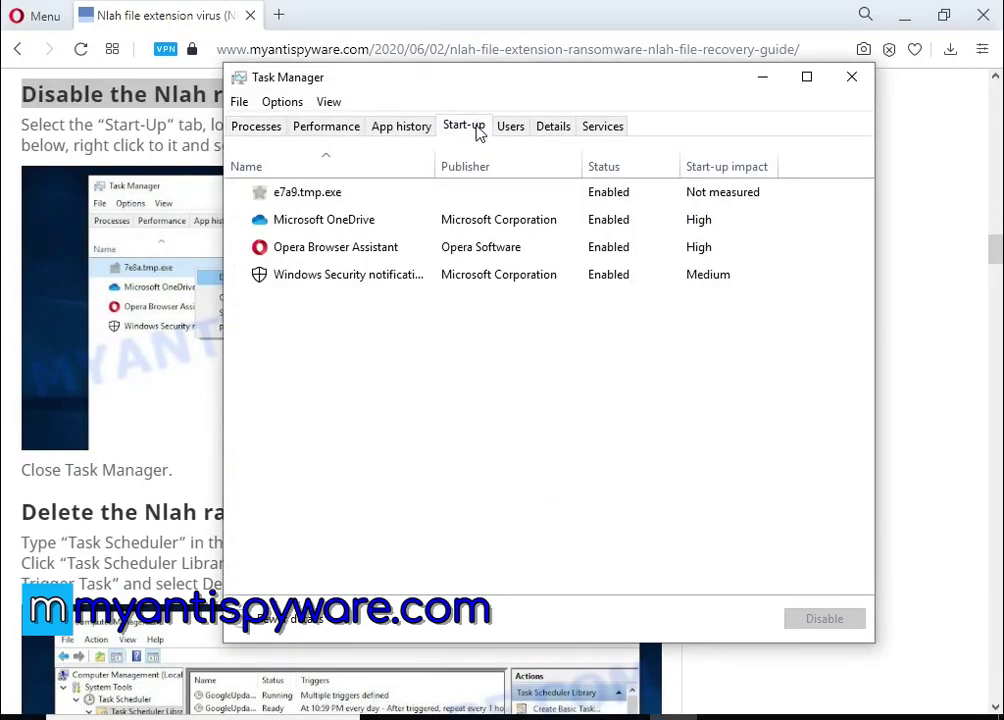
{"action": "left_click", "coordinate": [333, 203]}
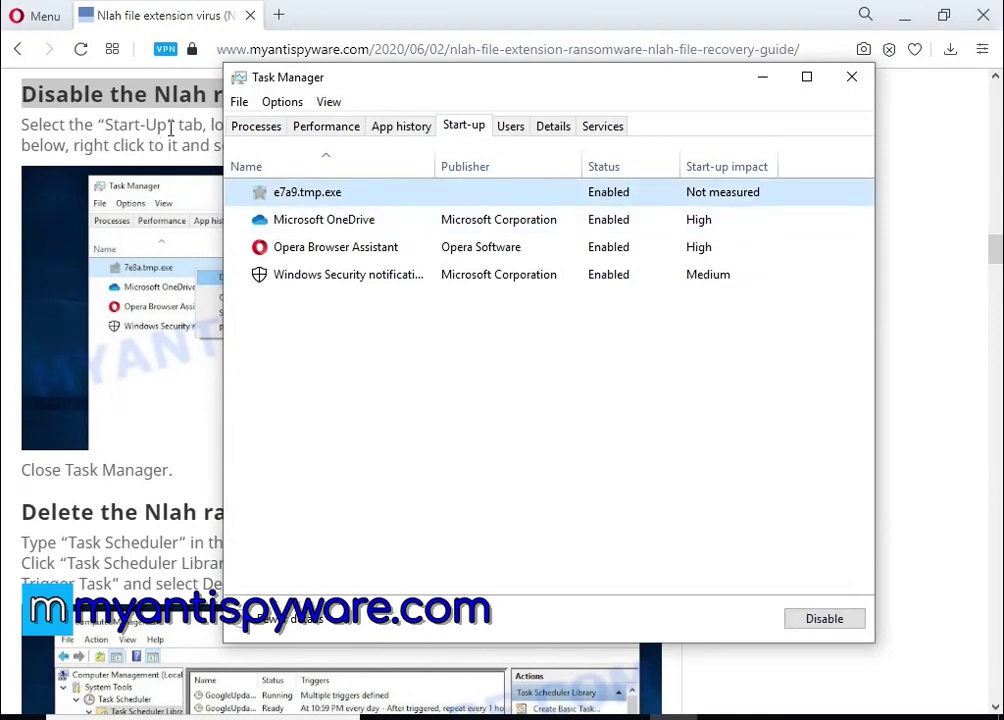
{"action": "right_click", "coordinate": [325, 203]}
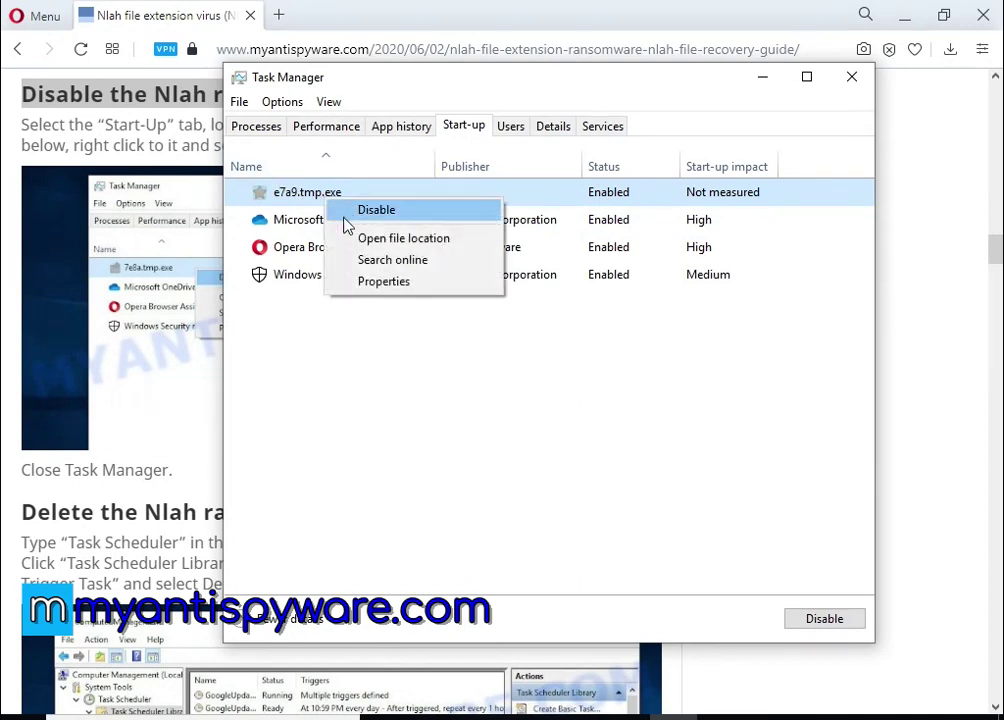
{"action": "left_click", "coordinate": [370, 212]}
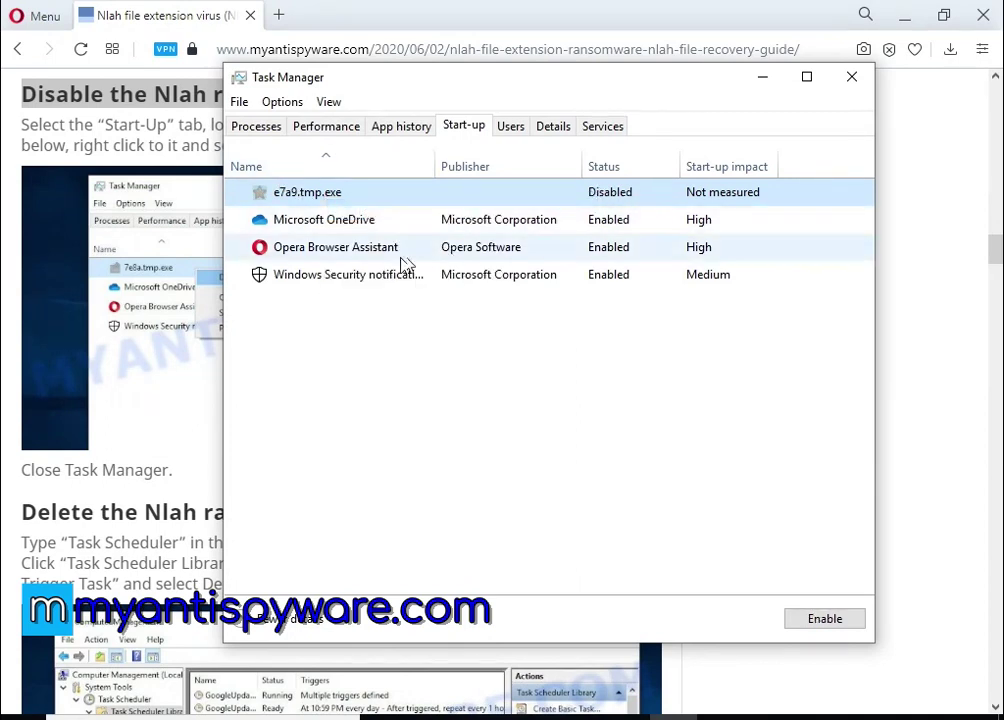
{"action": "left_click", "coordinate": [849, 79]}
- Copy "Task Scheduler" from the "Delete the Nlah ransomware Task" instructions and use it in Windows search to open Task Scheduler
{"action": "left_click", "coordinate": [293, 513]}
{"action": "triple_click", "coordinate": [293, 513]}
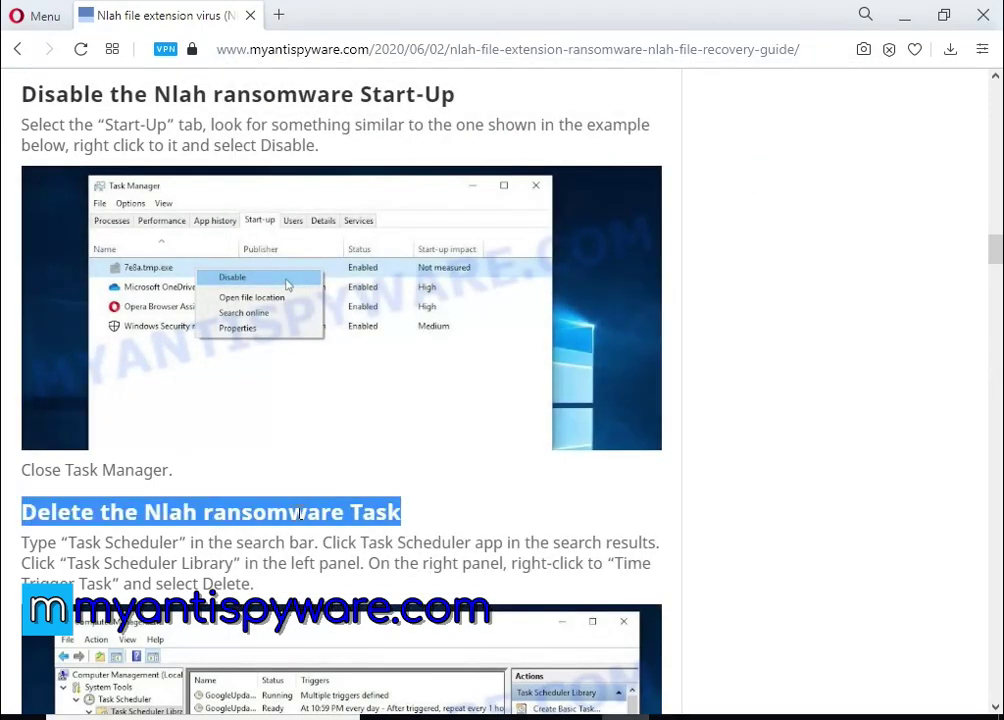
{"action": "scroll", "coordinate": [657, 417], "scroll_direction": "down", "scroll_amount": 3}
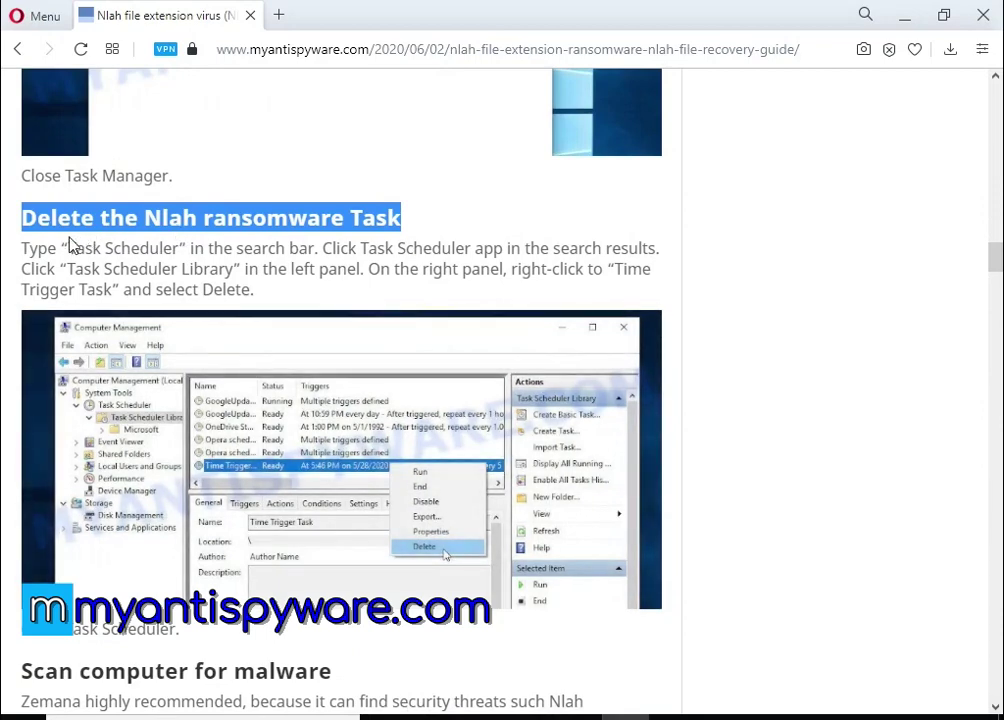
{"action": "left_click_drag", "start_coordinate": [68, 247], "coordinate": [175, 254]}
{"action": "key", "text": "ctrl+c"}
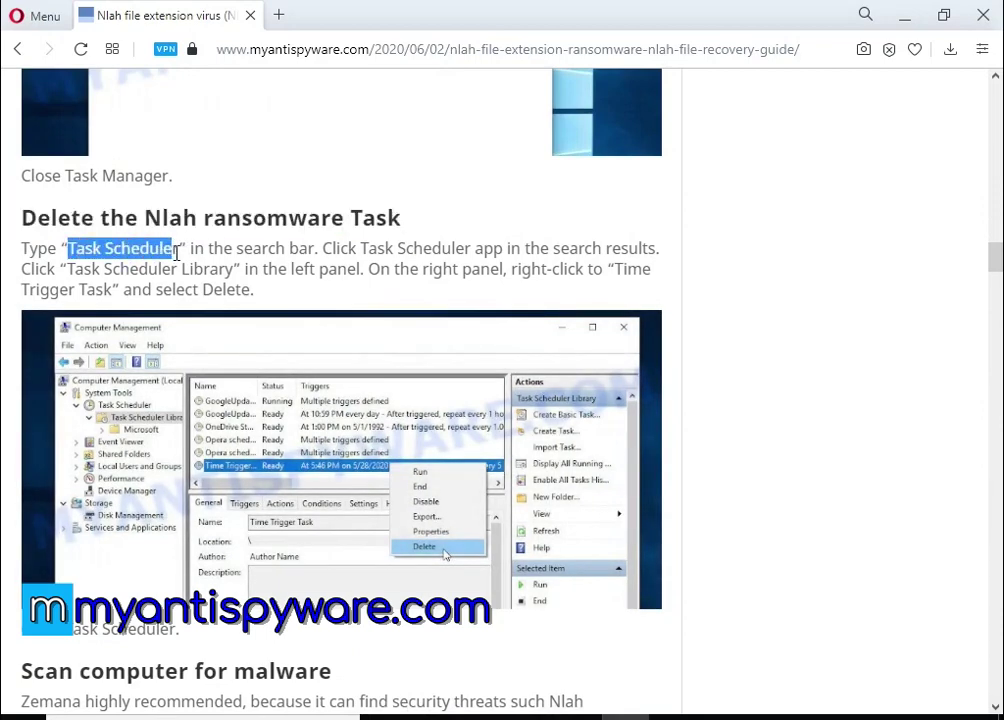
{"action": "left_click", "coordinate": [195, 714]}
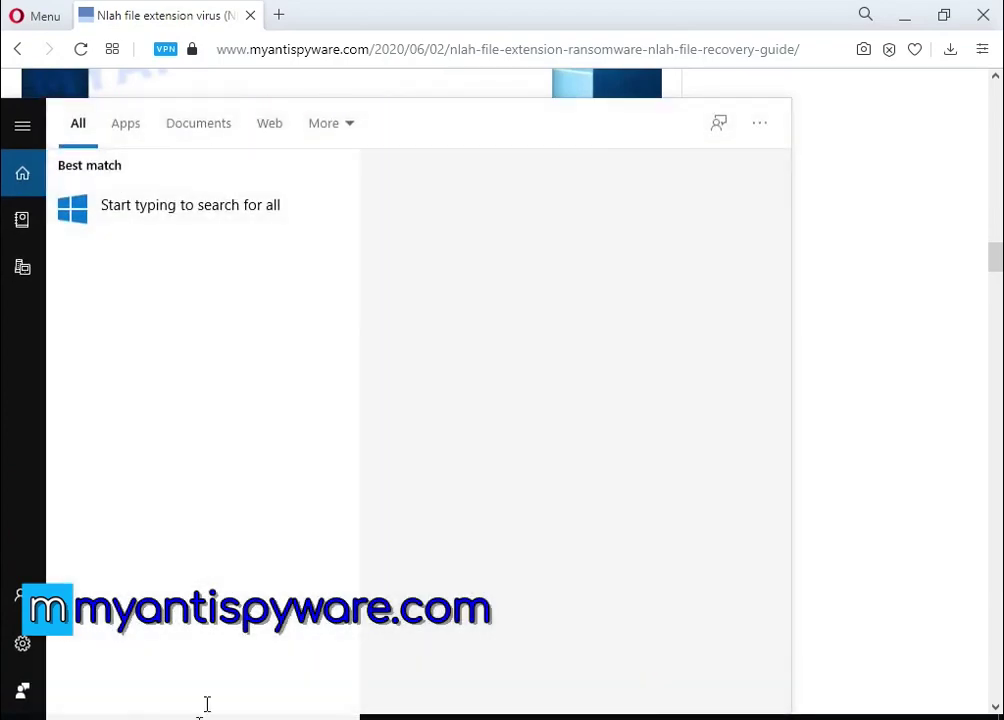
{"action": "key", "text": "ctrl+v"}
{"action": "left_click", "coordinate": [127, 217]}
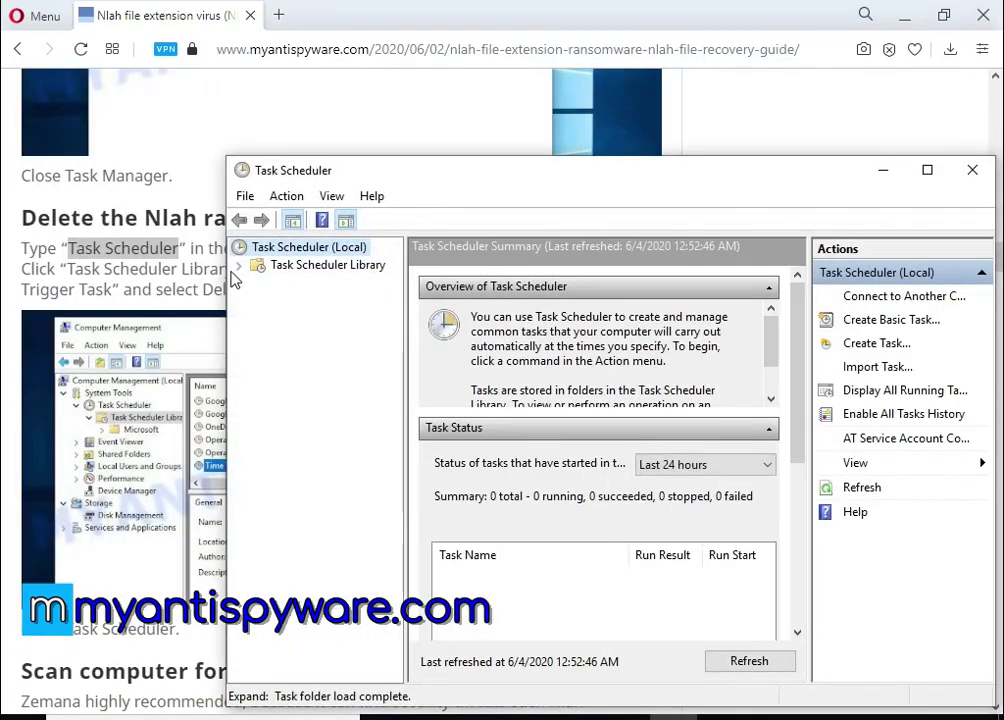
- Delete the Time Trigger Task from the Task Scheduler Library, confirm the deletion and close Task Scheduler
{"action": "left_click", "coordinate": [240, 266]}
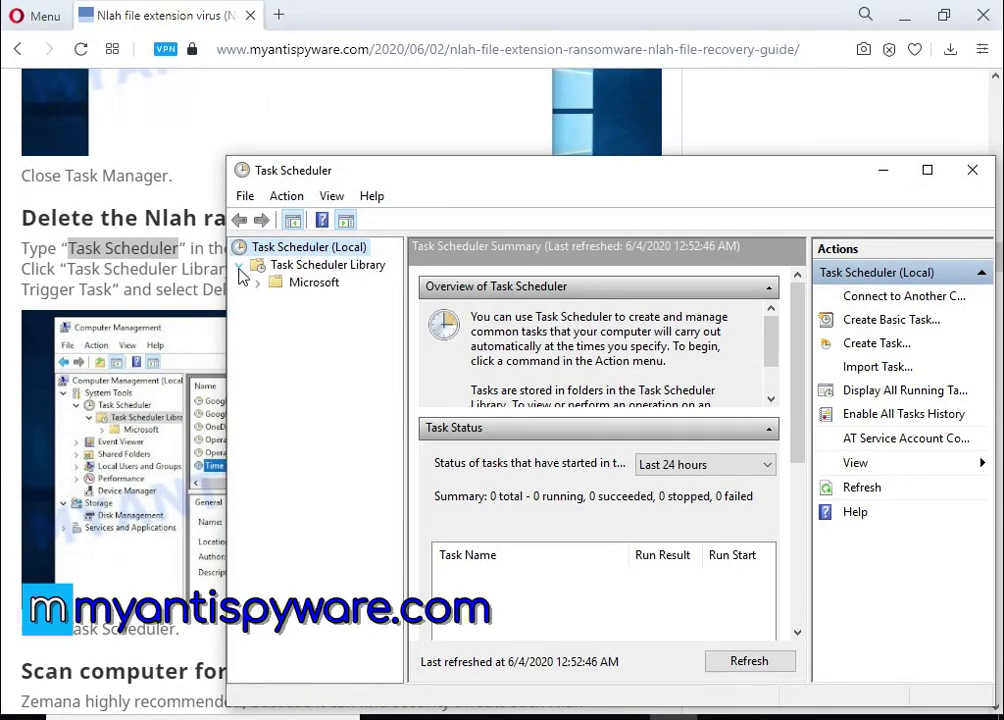
{"action": "left_click", "coordinate": [310, 265]}
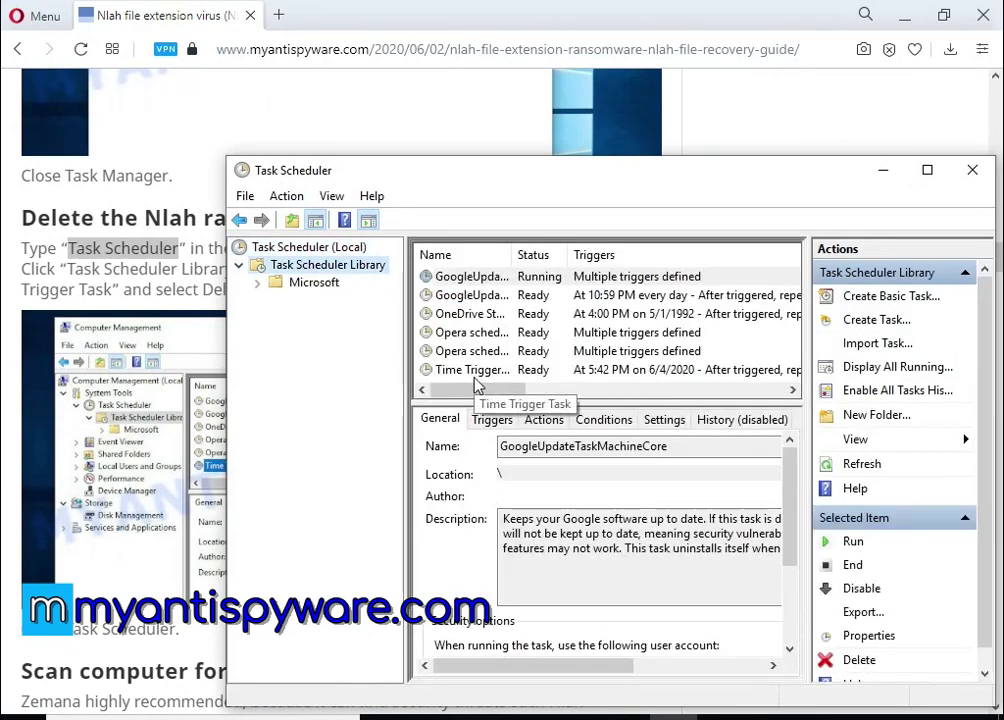
{"action": "left_click", "coordinate": [475, 371]}
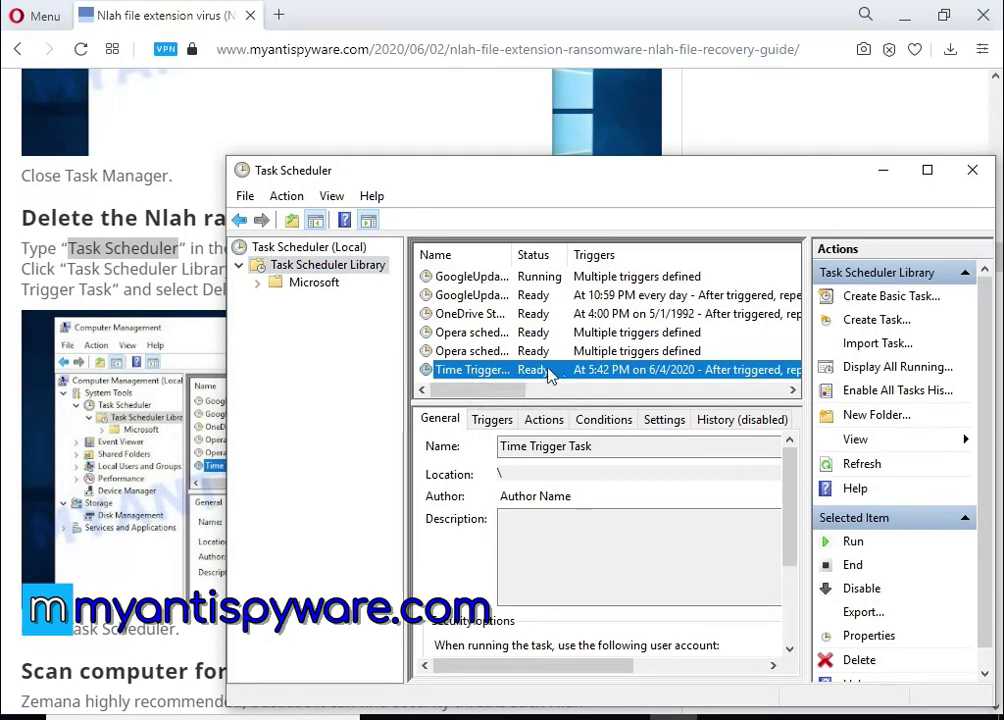
{"action": "right_click", "coordinate": [628, 375]}
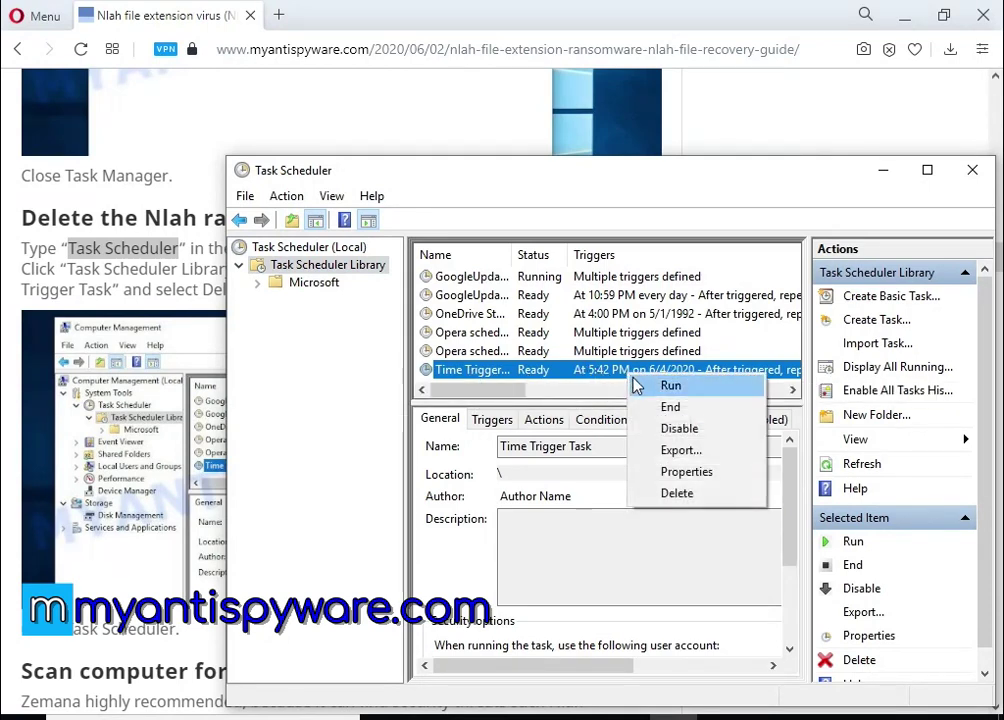
{"action": "left_click", "coordinate": [694, 496]}
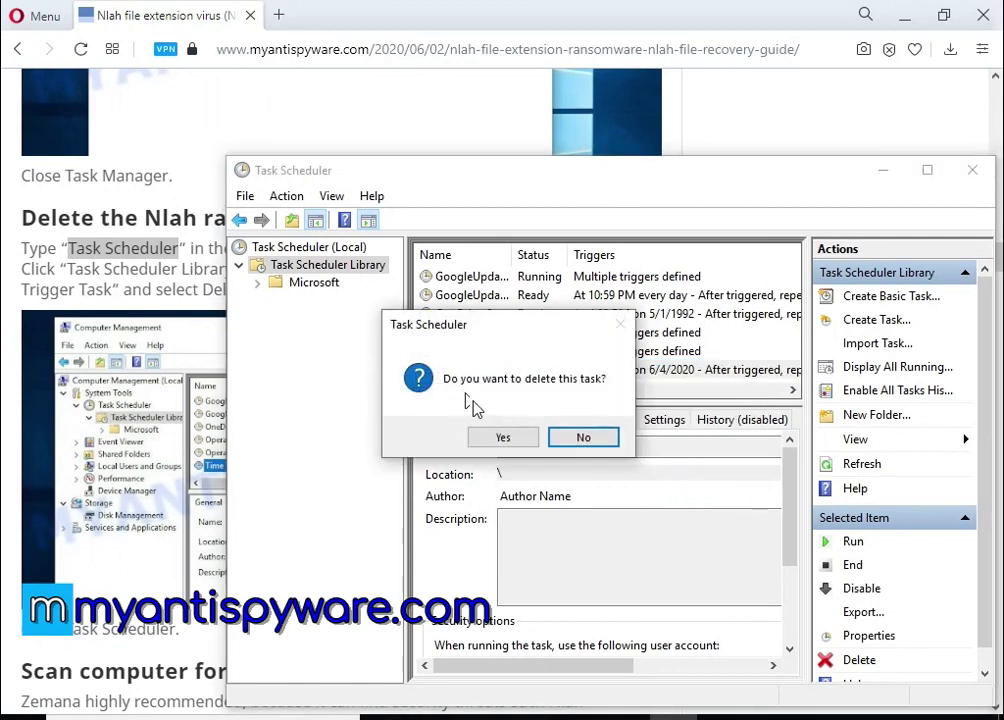
{"action": "left_click", "coordinate": [500, 437]}
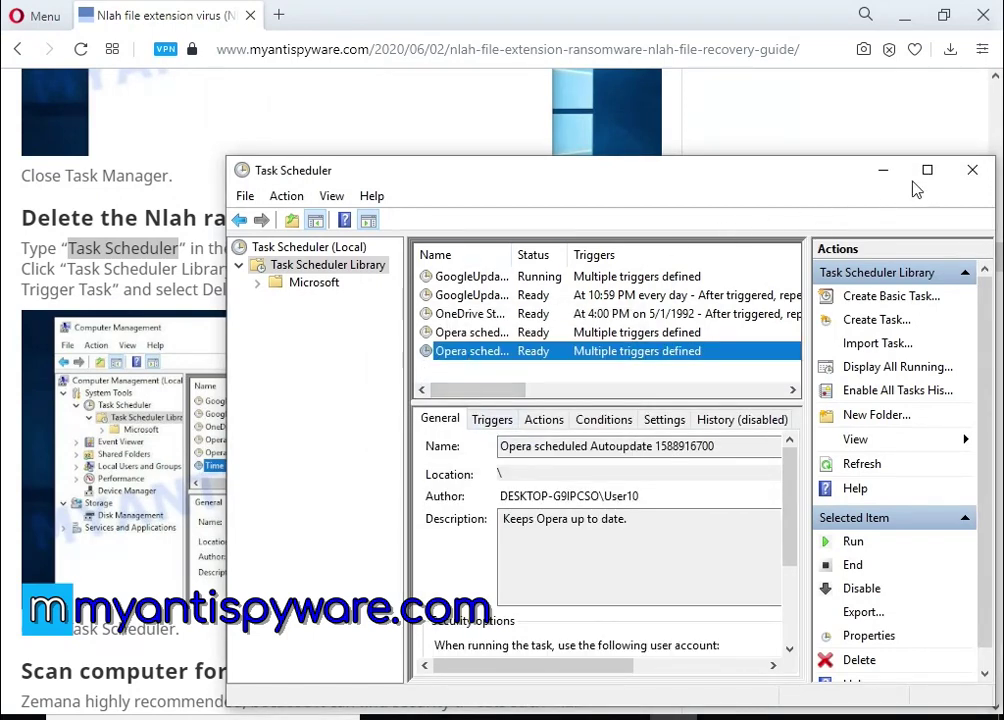
{"action": "left_click", "coordinate": [970, 170]}
- Skim the guide's "Scan computer for malware" section, covering the Zemana AntiMalware and Kaspersky virus removal tool instructions
{"action": "scroll", "coordinate": [753, 534], "scroll_direction": "down", "scroll_amount": 3}
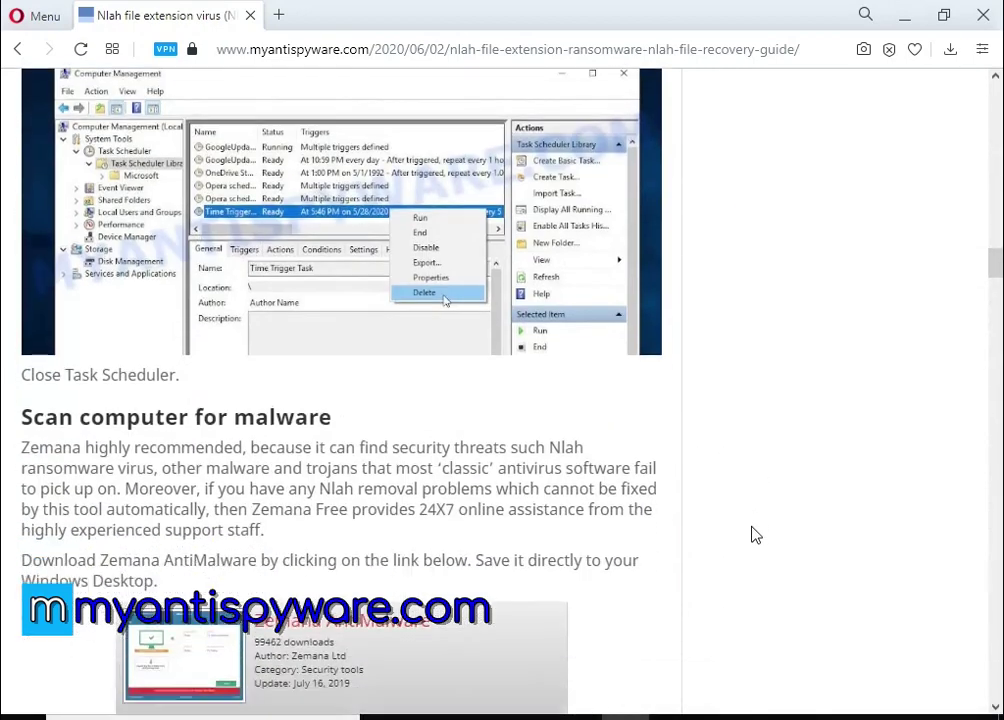
{"action": "scroll", "coordinate": [755, 535], "scroll_direction": "down", "scroll_amount": 2}
{"action": "triple_click", "coordinate": [230, 278]}
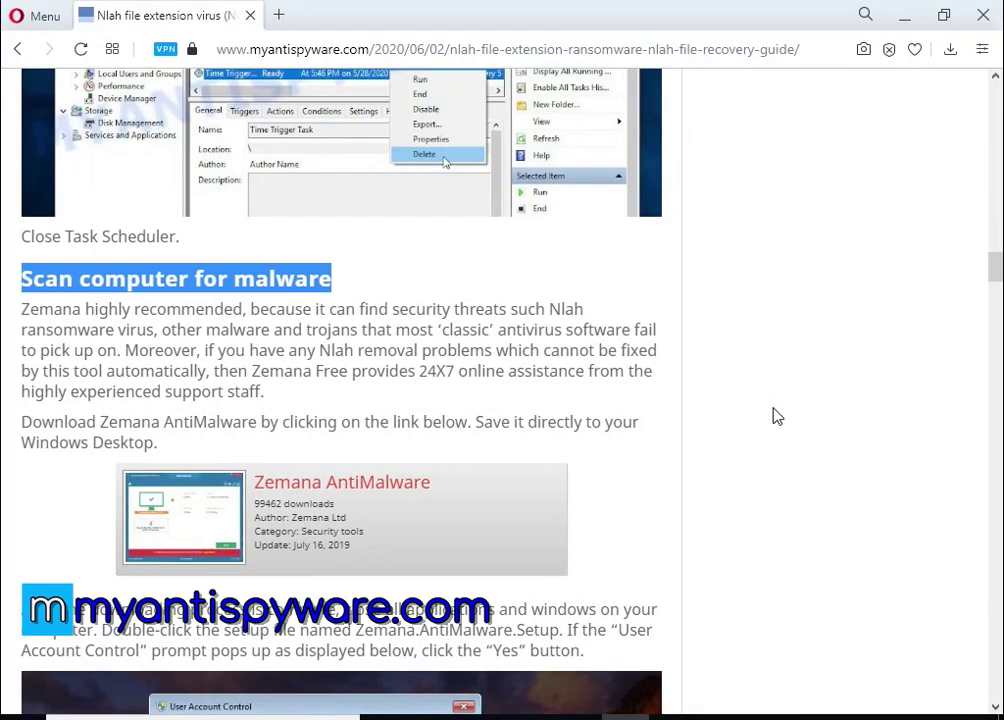
{"action": "scroll", "coordinate": [775, 415], "scroll_direction": "down", "scroll_amount": 10}
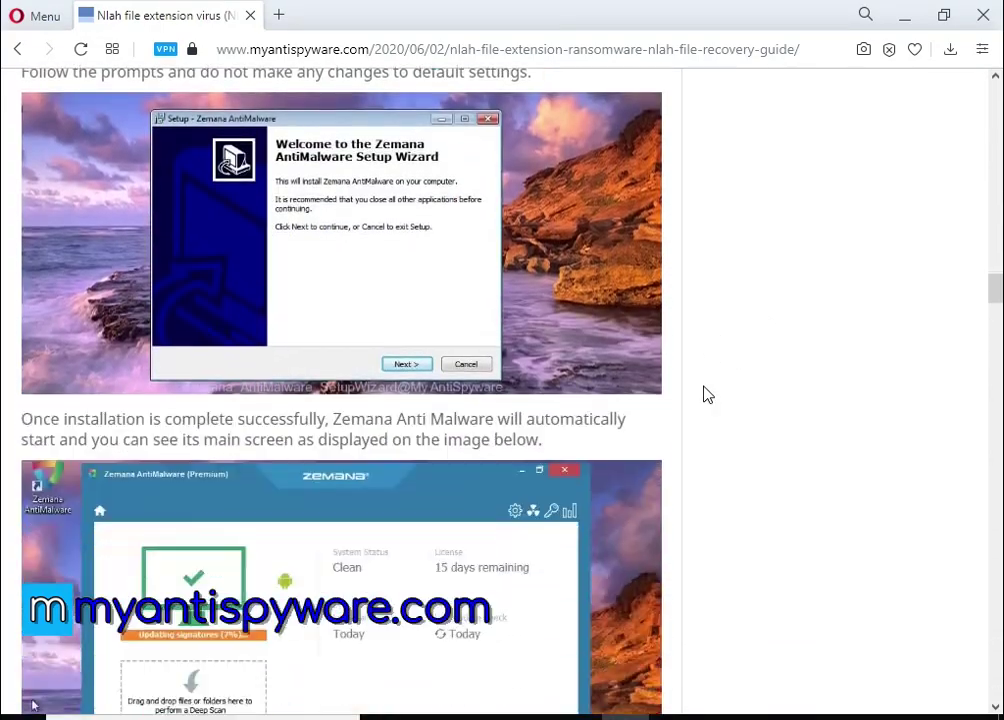
{"action": "scroll", "coordinate": [706, 395], "scroll_direction": "down", "scroll_amount": 13}
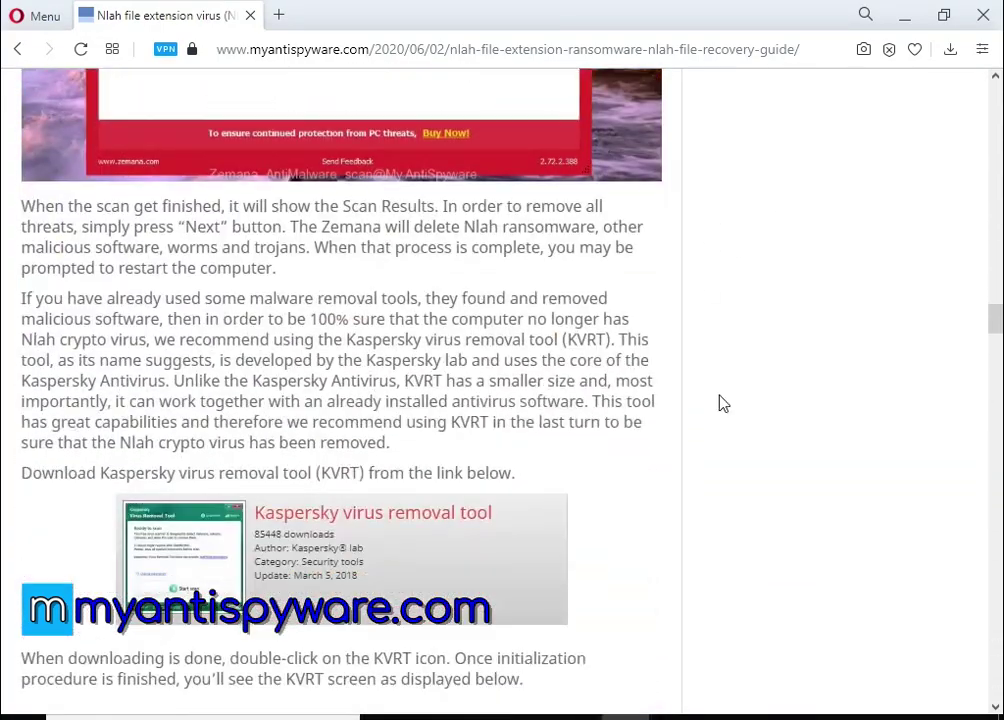
{"action": "scroll", "coordinate": [722, 402], "scroll_direction": "down", "scroll_amount": 5}
{"action": "scroll", "coordinate": [699, 378], "scroll_direction": "down", "scroll_amount": 15}
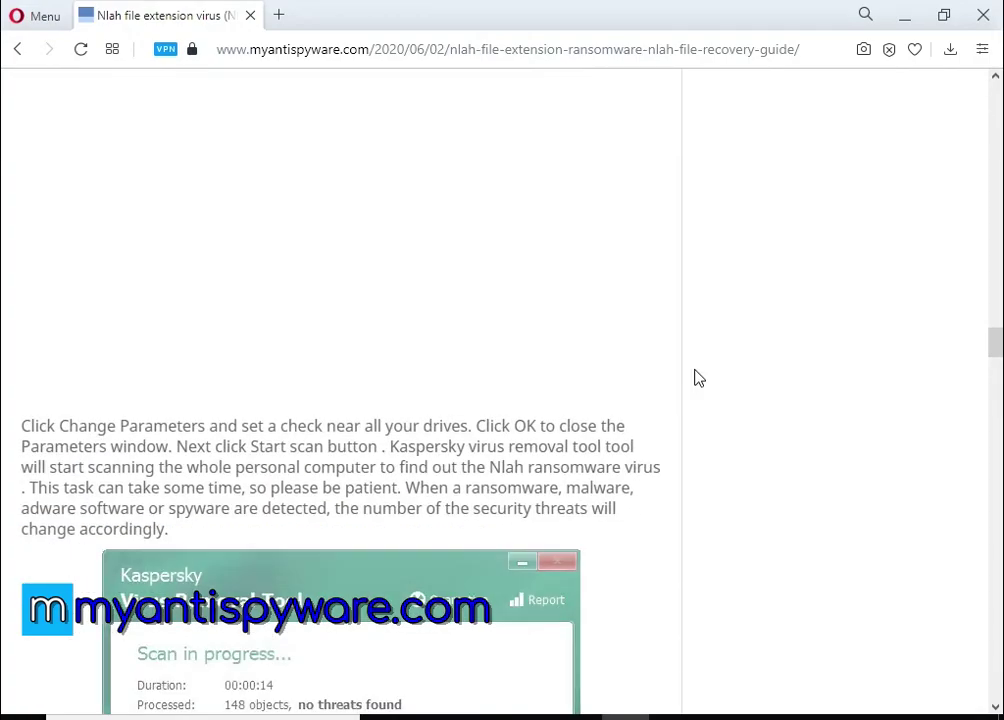
{"action": "scroll", "coordinate": [699, 378], "scroll_direction": "down", "scroll_amount": 7}
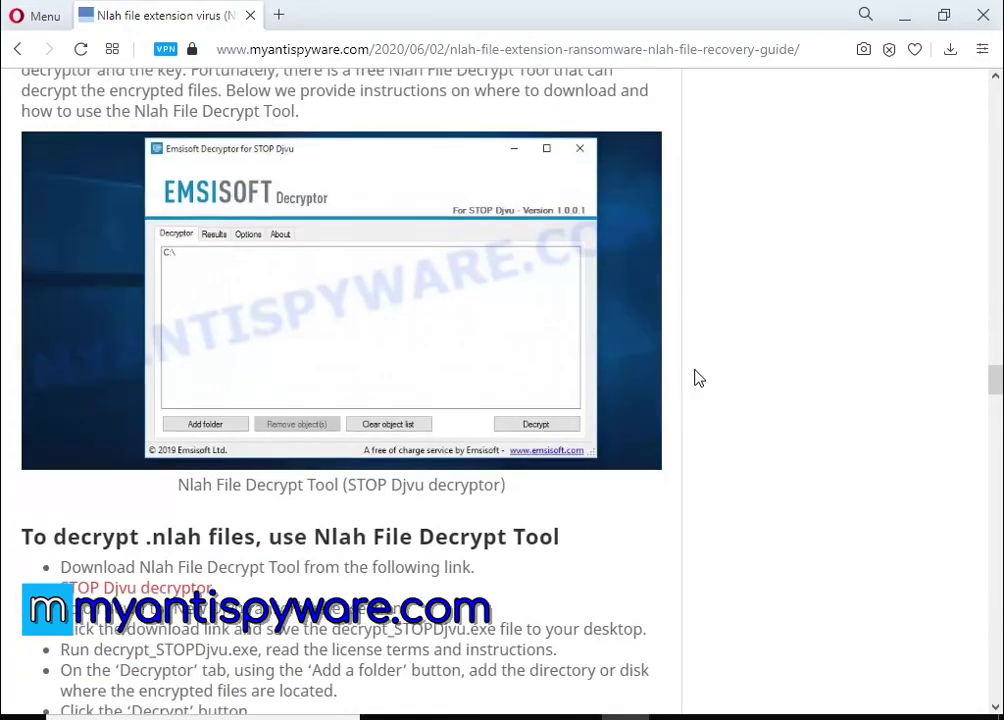
- Read the "How to decrypt .nlah files" section down to "To decrypt .nlah files, use Nlah File Decrypt Tool"
{"action": "scroll", "coordinate": [694, 377], "scroll_direction": "up", "scroll_amount": 3}
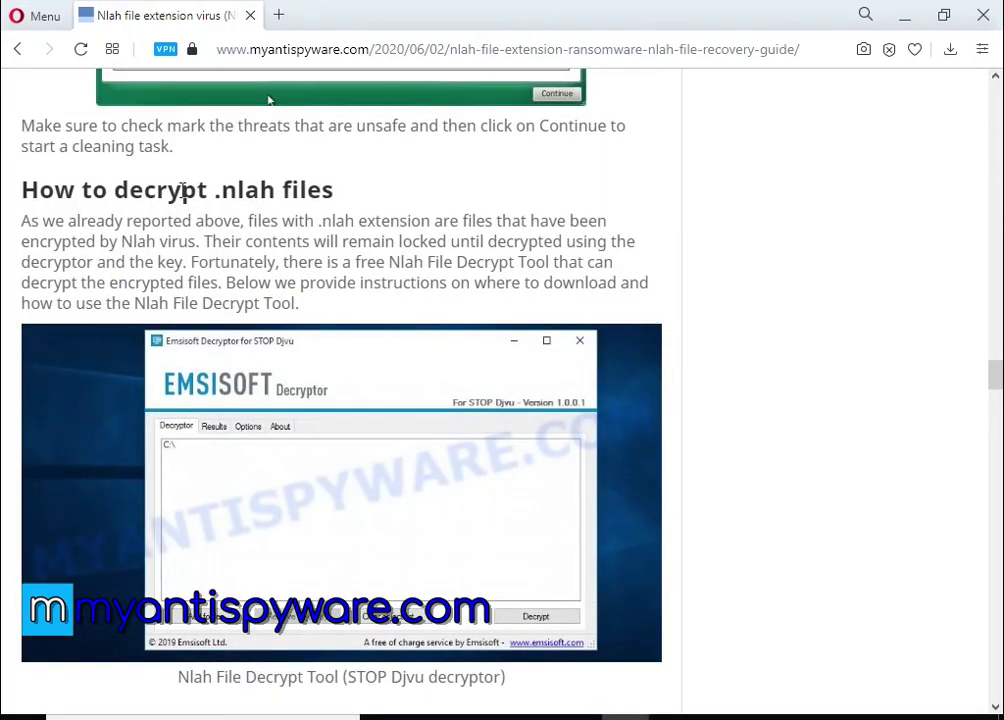
{"action": "triple_click", "coordinate": [183, 190]}
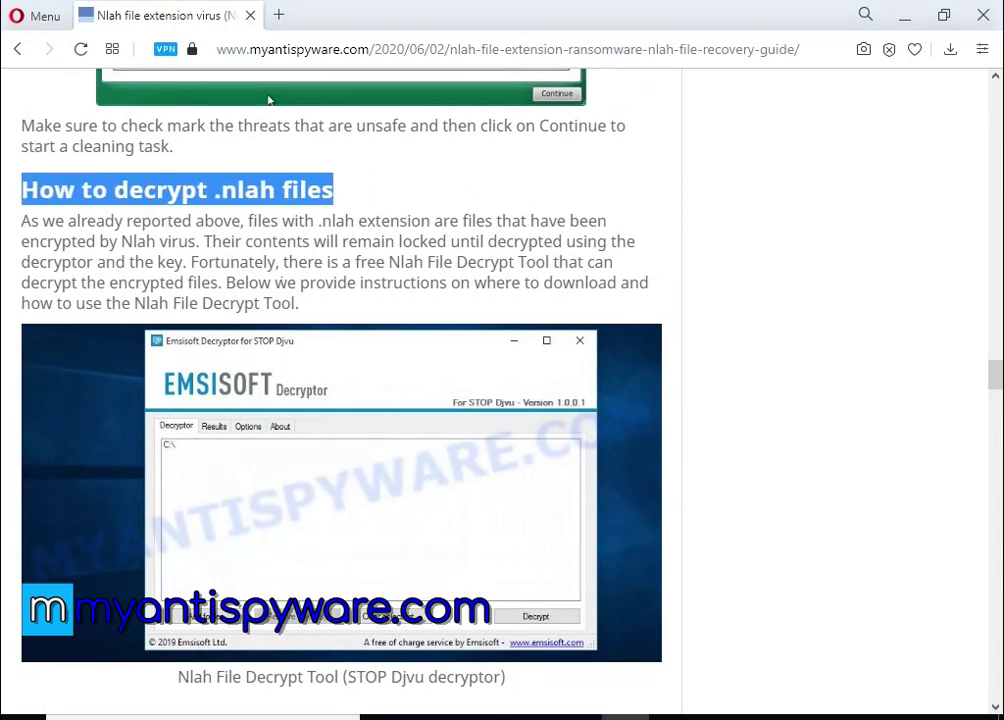
{"action": "left_click_drag", "start_coordinate": [193, 261], "coordinate": [314, 292]}
{"action": "scroll", "coordinate": [778, 388], "scroll_direction": "down", "scroll_amount": 3}
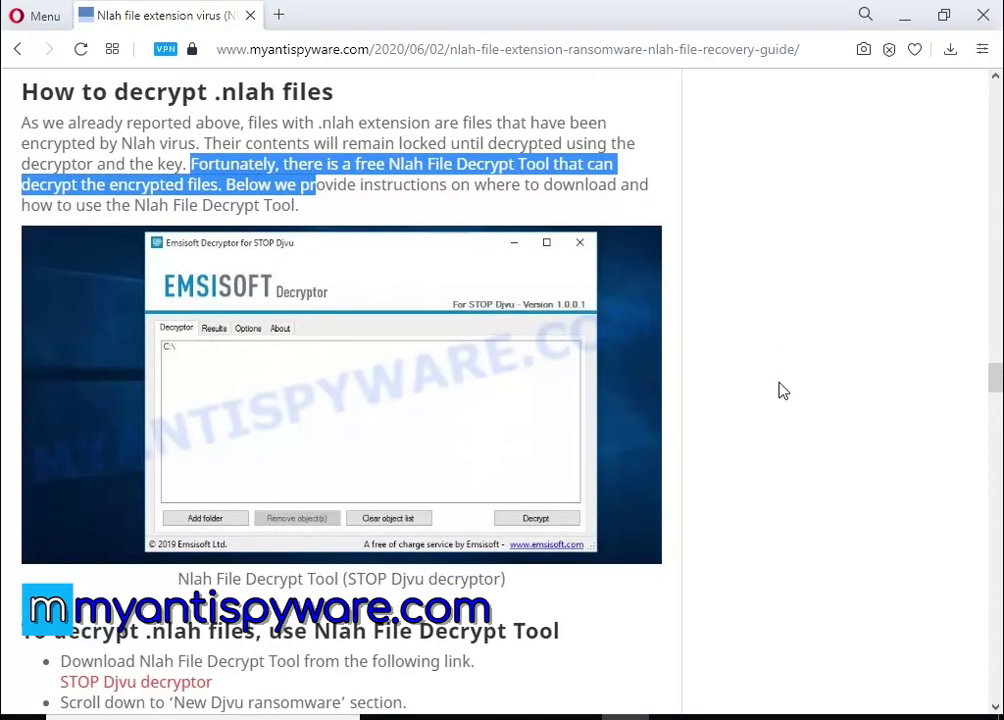
{"action": "triple_click", "coordinate": [395, 434]}
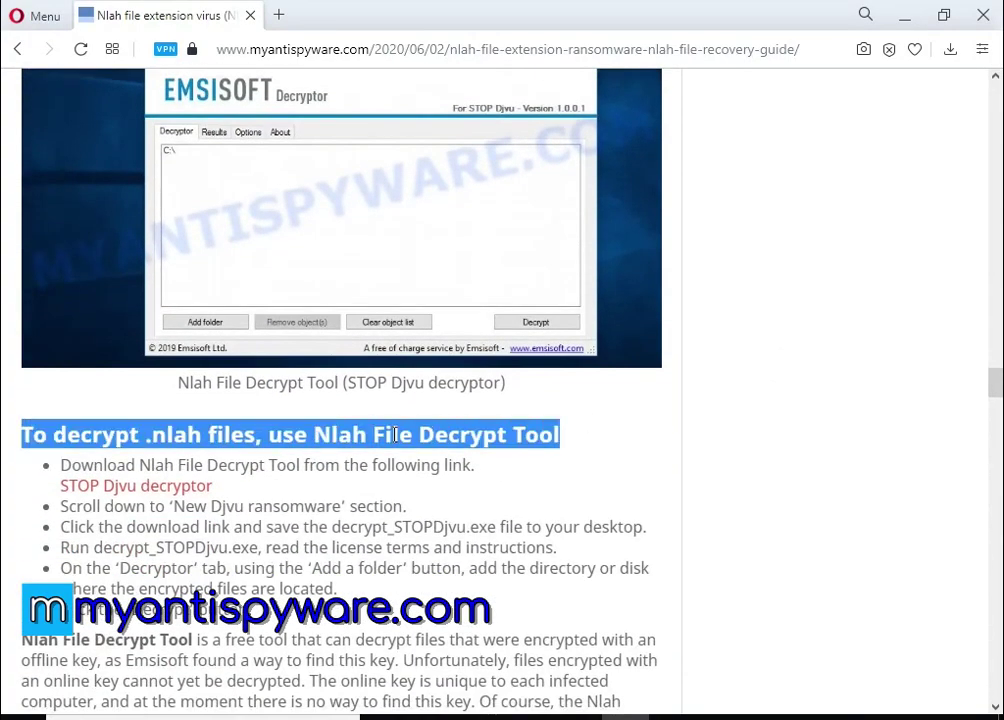
{"action": "scroll", "coordinate": [480, 486], "scroll_direction": "down", "scroll_amount": 2}
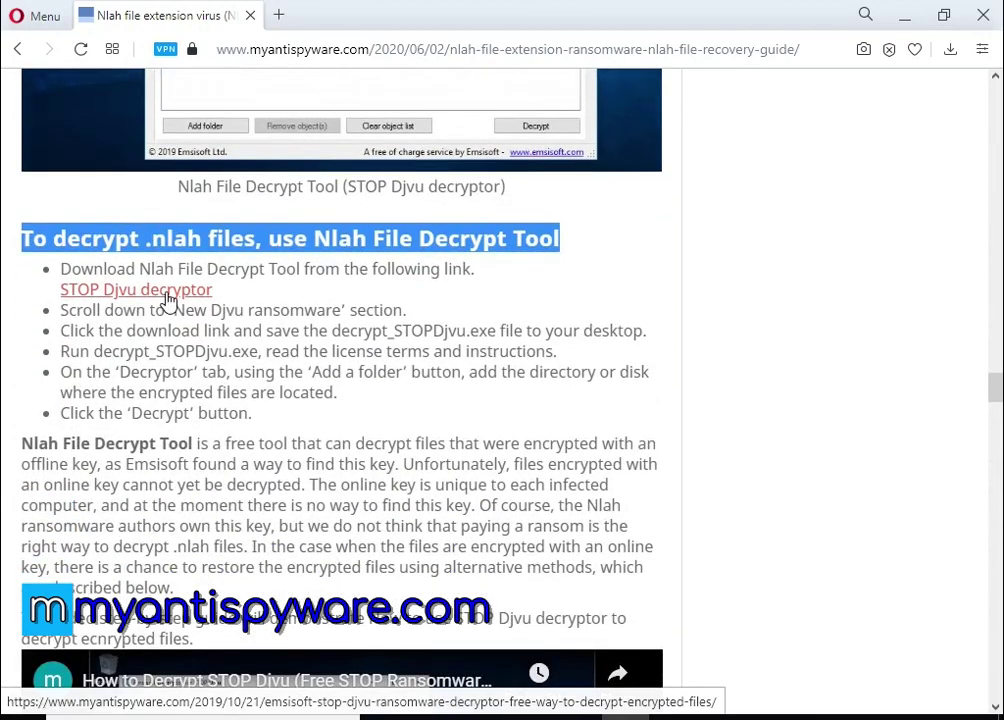
- Open the STOP Djvu decryptor link in a new browser tab and review the remaining Nlah File Decrypt Tool instructions
{"action": "right_click", "coordinate": [171, 297]}
{"action": "left_click", "coordinate": [175, 311]}
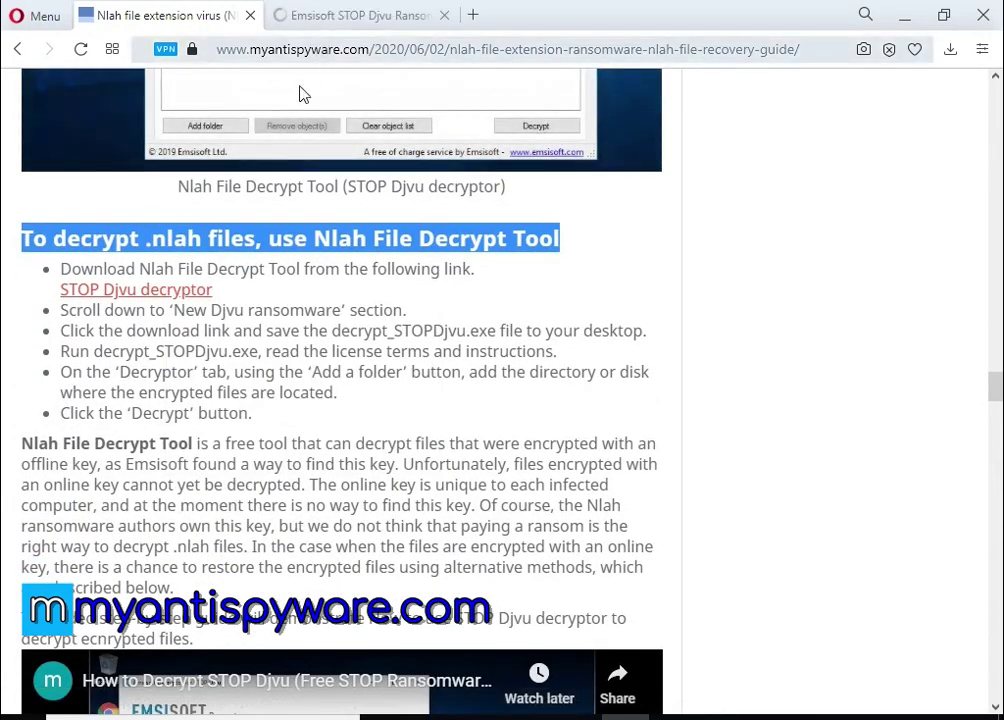
{"action": "triple_click", "coordinate": [203, 313]}
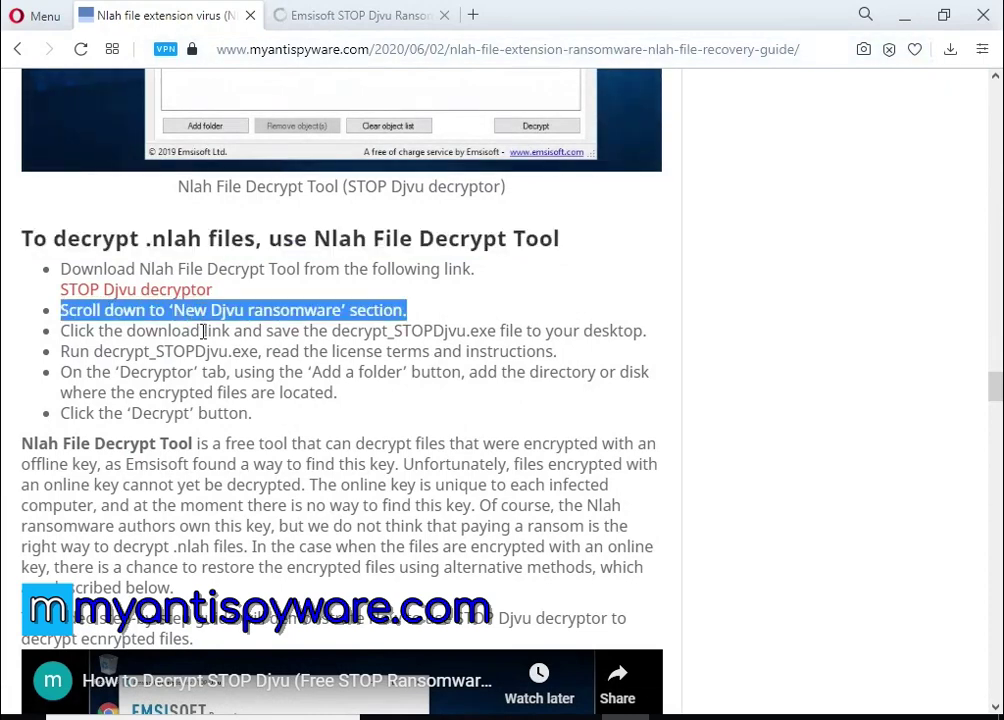
{"action": "triple_click", "coordinate": [200, 331]}
{"action": "triple_click", "coordinate": [192, 351]}
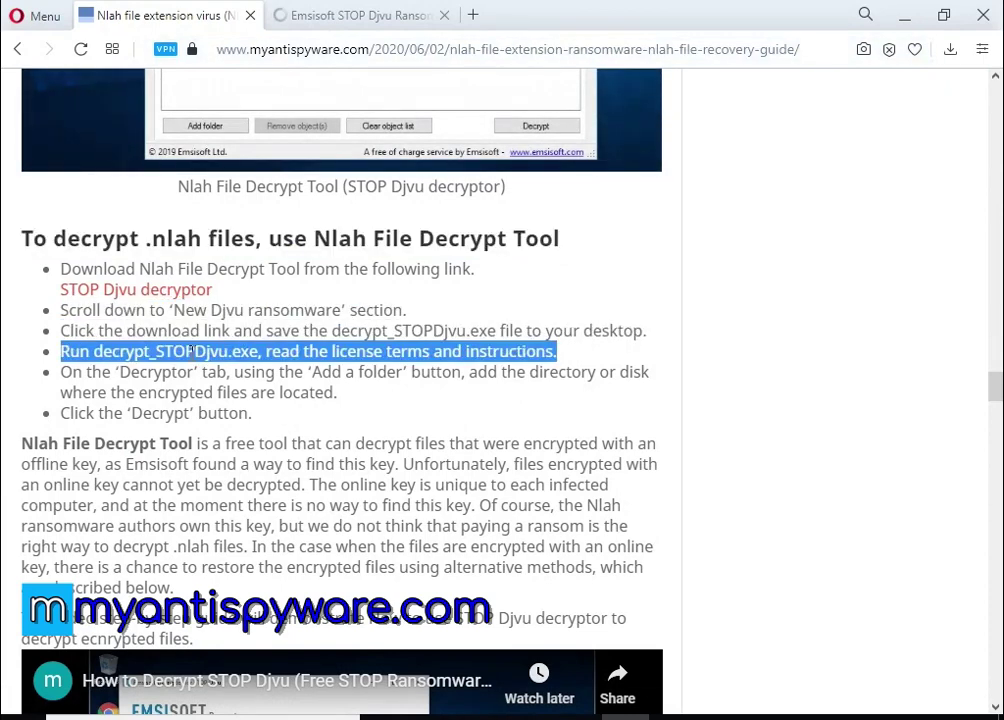
{"action": "triple_click", "coordinate": [187, 372]}
{"action": "triple_click", "coordinate": [173, 413]}
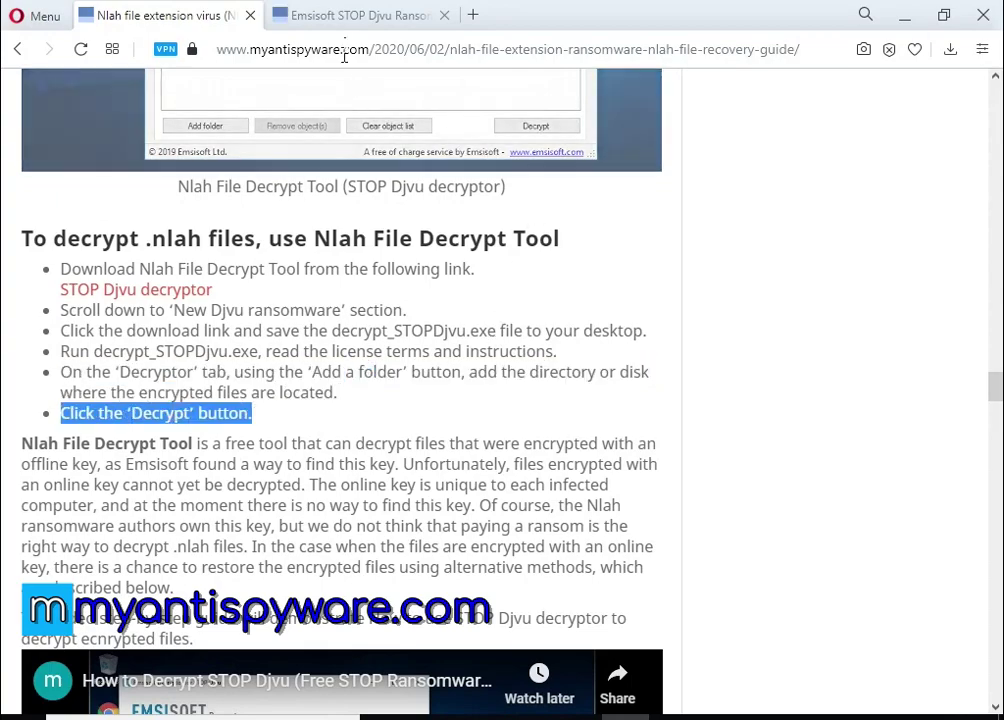
- On the STOP Djvu decryptor page, find the "3. New Djvu ransomware" section and open its emsisoft.com stop-djvu link
{"action": "left_click", "coordinate": [342, 17]}
{"action": "scroll", "coordinate": [350, 247], "scroll_direction": "down", "scroll_amount": 10}
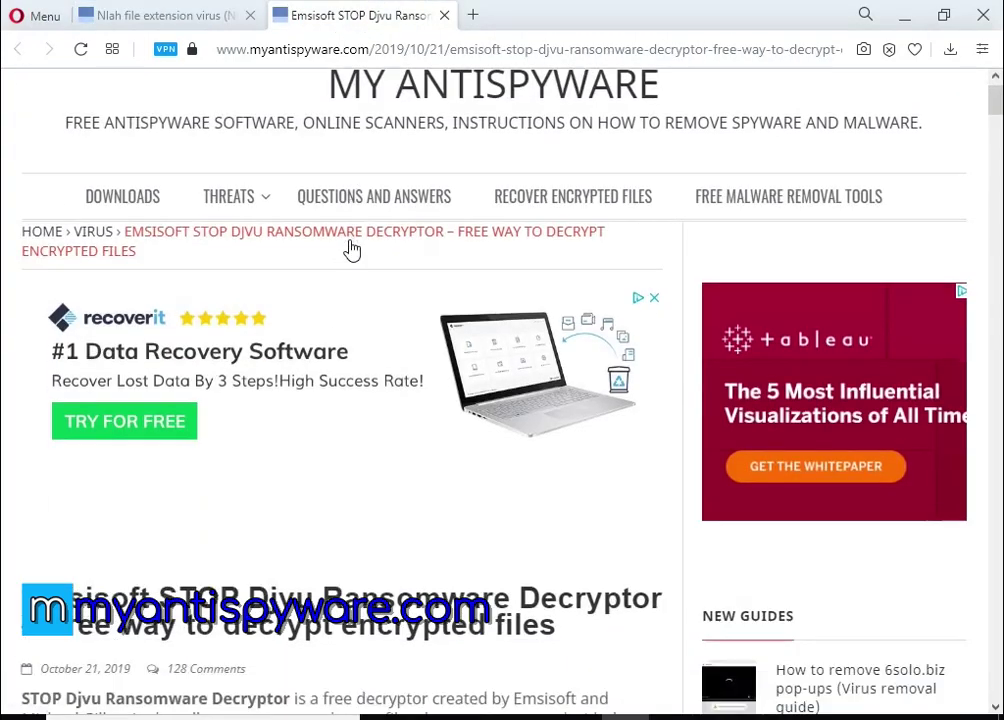
{"action": "scroll", "coordinate": [350, 255], "scroll_direction": "down", "scroll_amount": 20}
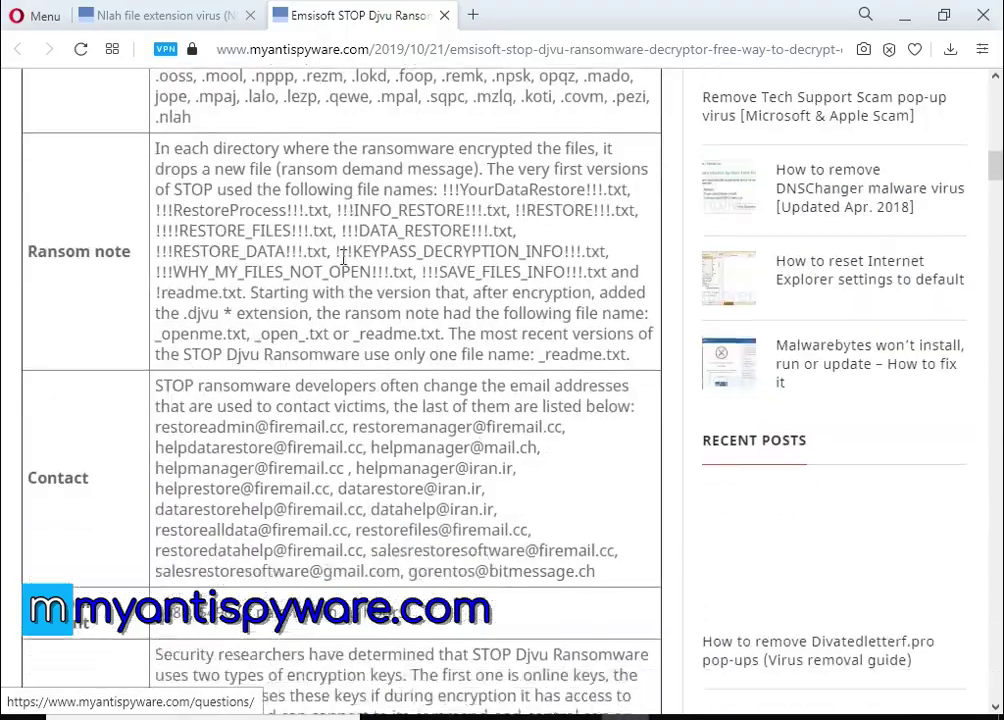
{"action": "scroll", "coordinate": [358, 264], "scroll_direction": "down", "scroll_amount": 14}
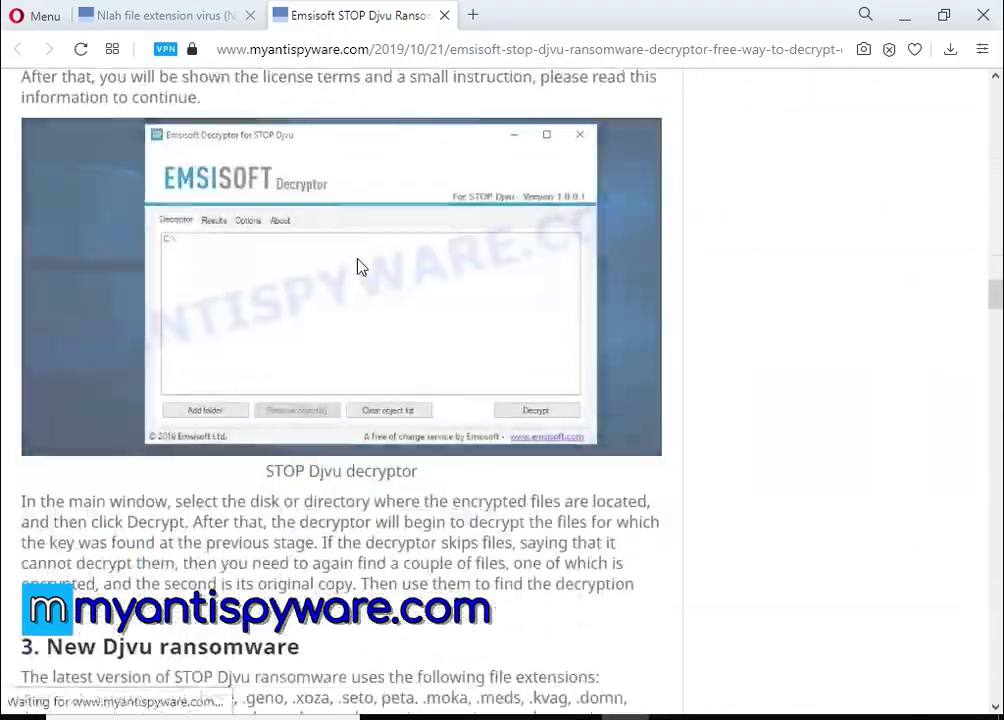
{"action": "scroll", "coordinate": [254, 256], "scroll_direction": "up", "scroll_amount": 2}
{"action": "triple_click", "coordinate": [254, 256]}
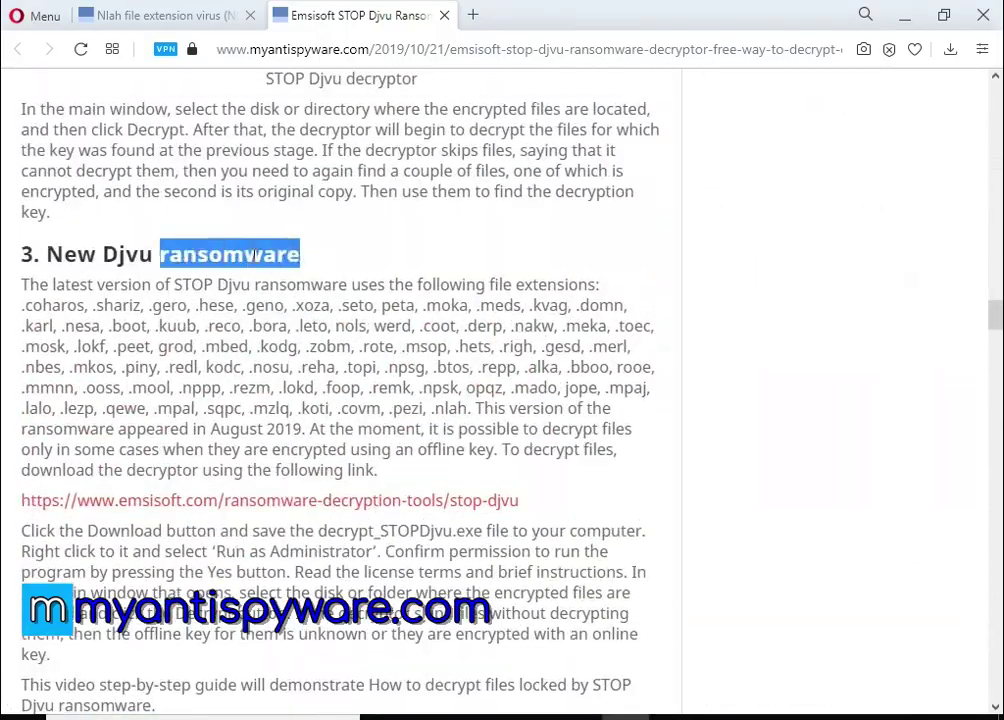
{"action": "left_click", "coordinate": [283, 506]}
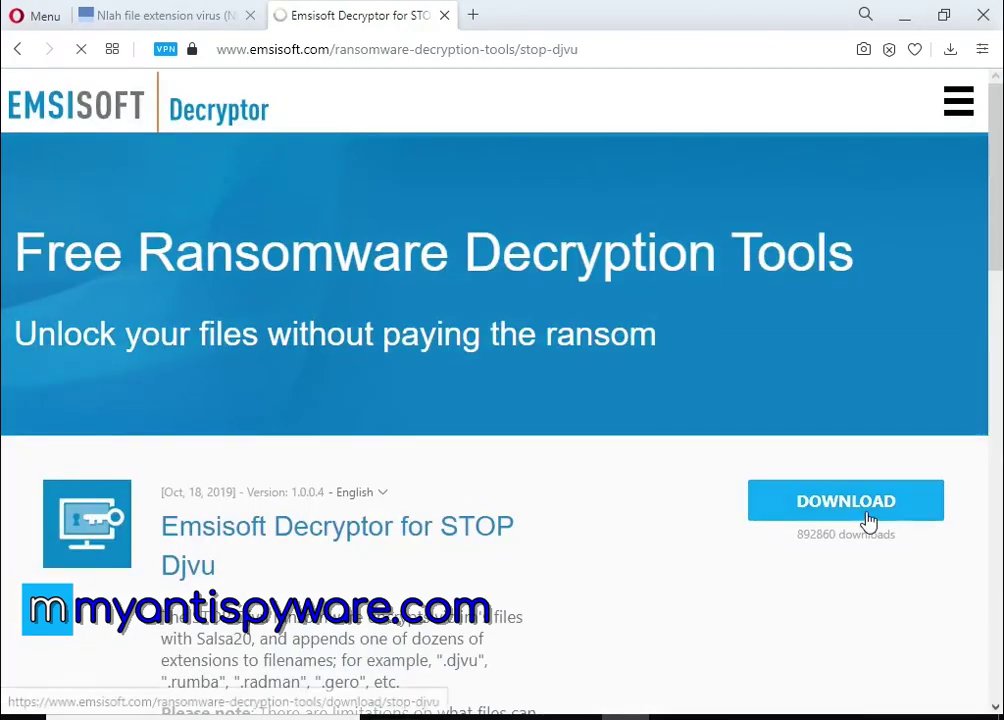
- Download decrypt_STOPDjvu.exe to the Desktop and close the Emsisoft page
{"action": "left_click", "coordinate": [863, 513]}
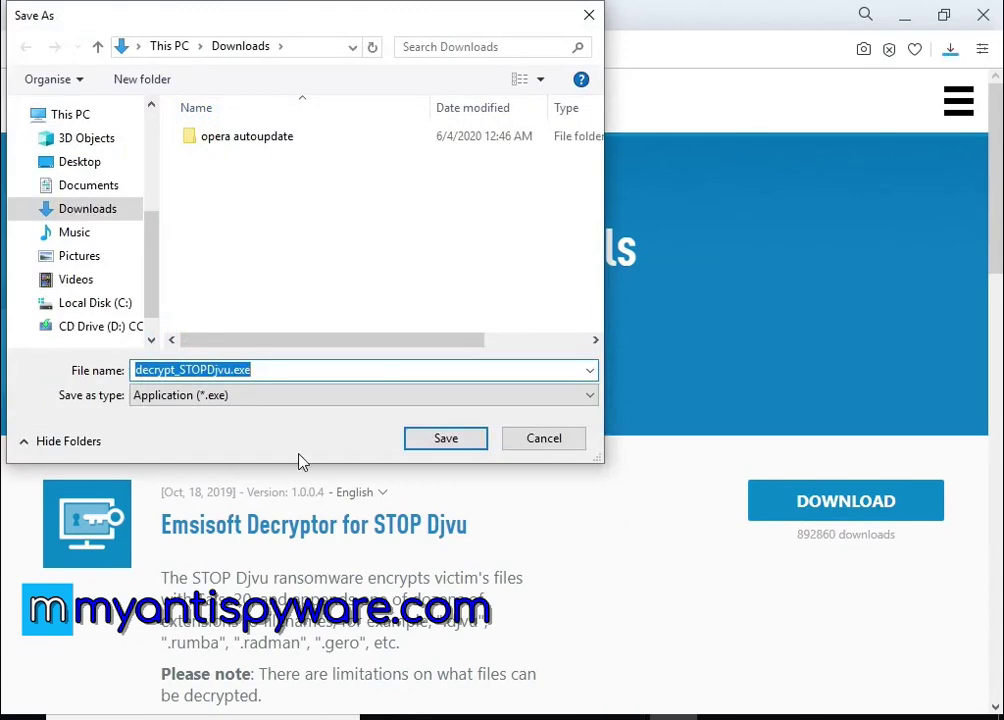
{"action": "left_click", "coordinate": [83, 165]}
{"action": "left_click", "coordinate": [424, 438]}
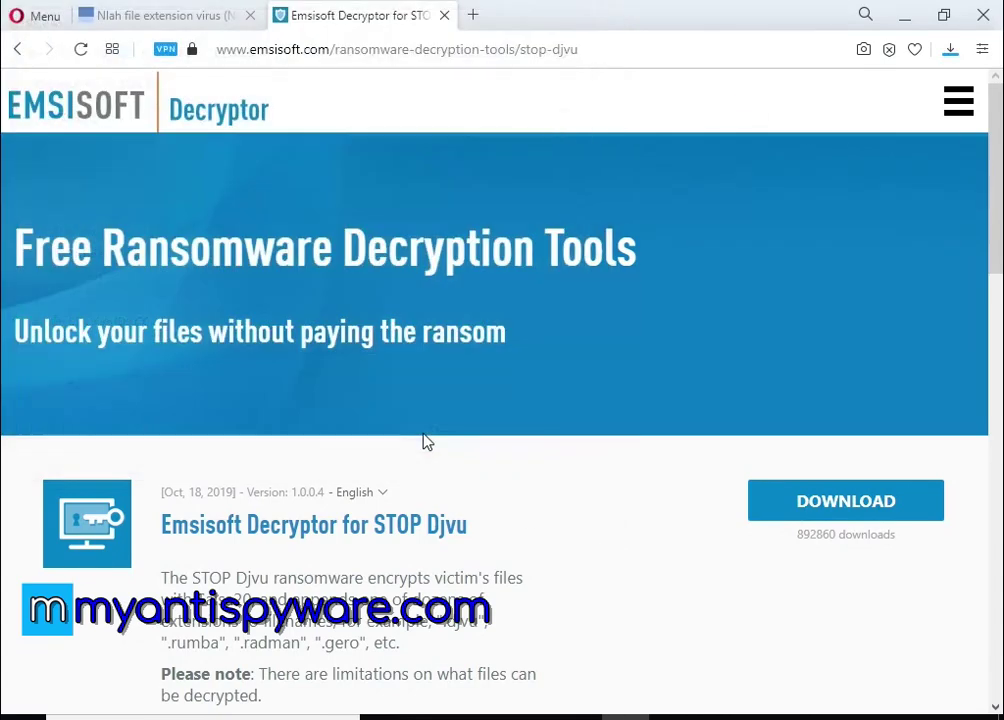
{"action": "left_click", "coordinate": [444, 15]}
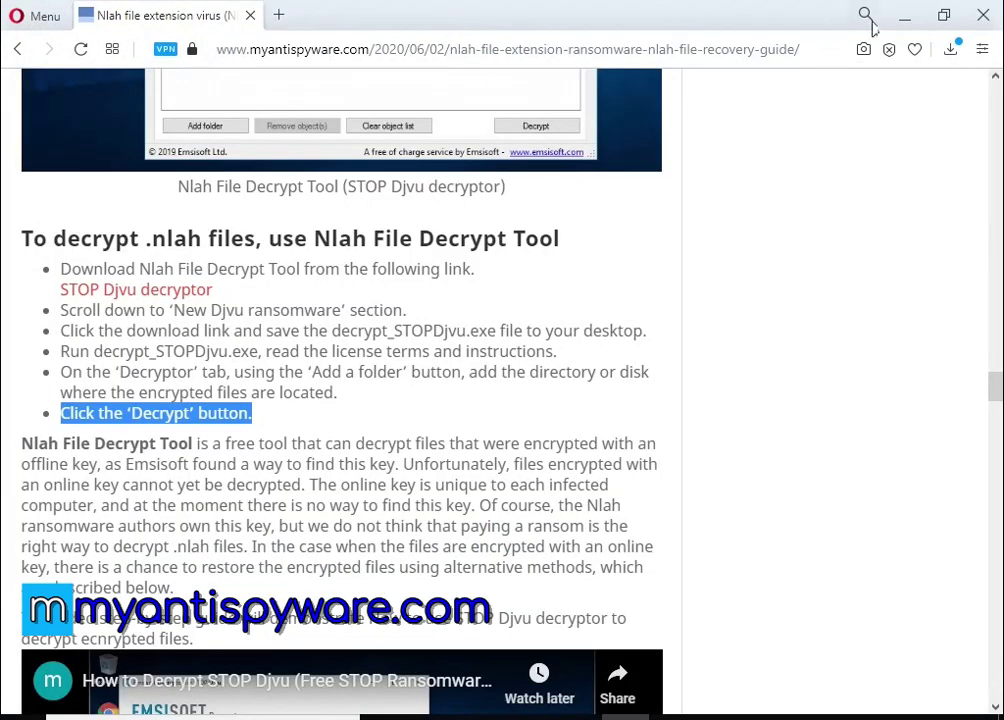
- Run decrypt_STOPDjvu.exe from the desktop, allow it to make changes, and accept its license terms, disclaimer and malware notices
{"action": "left_click", "coordinate": [913, 15]}
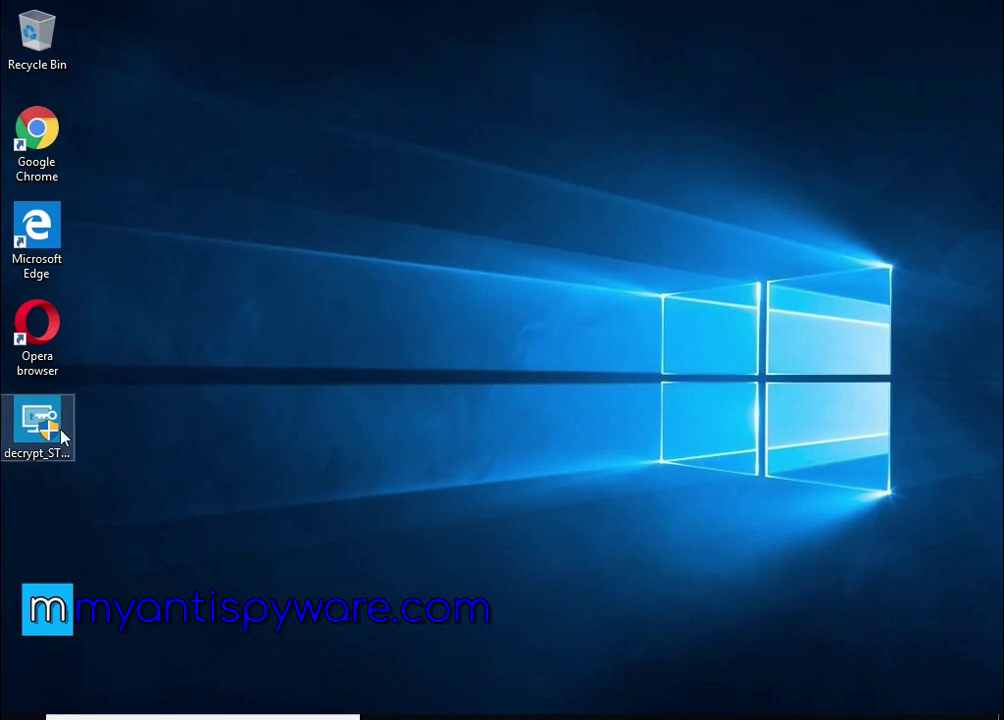
{"action": "double_click", "coordinate": [60, 437]}
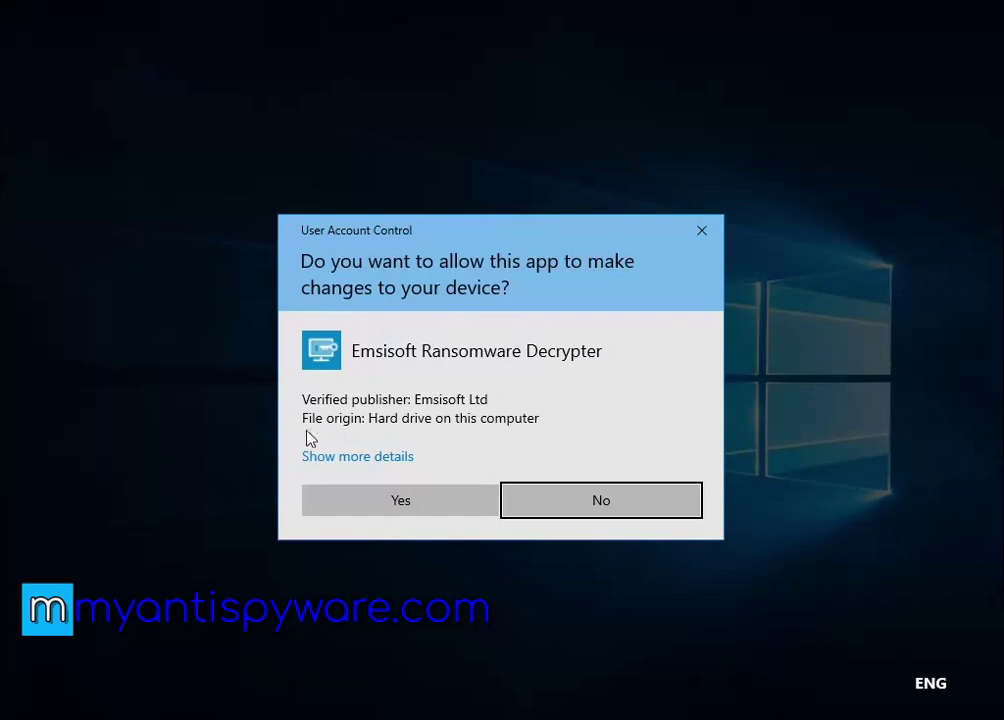
{"action": "left_click", "coordinate": [380, 502]}
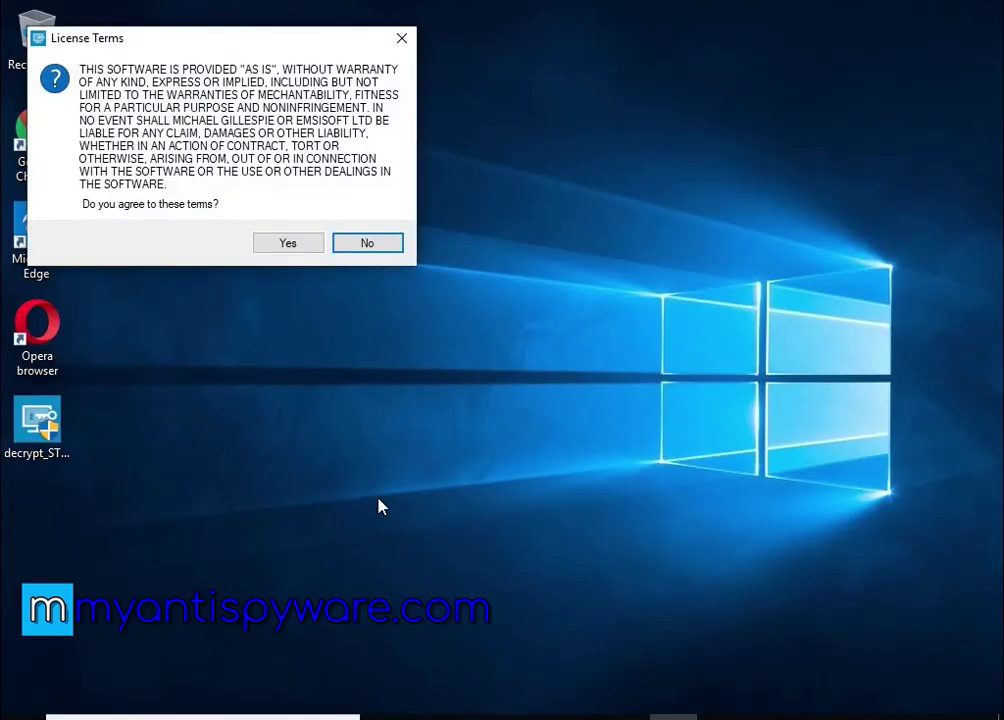
{"action": "left_click", "coordinate": [304, 249]}
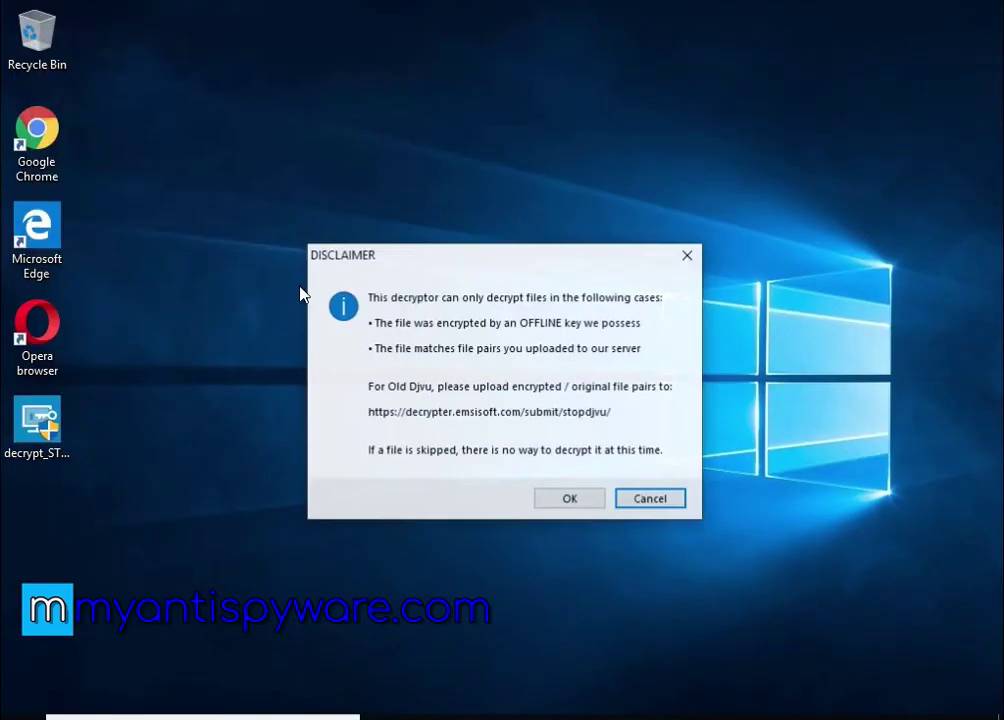
{"action": "left_click", "coordinate": [548, 502]}
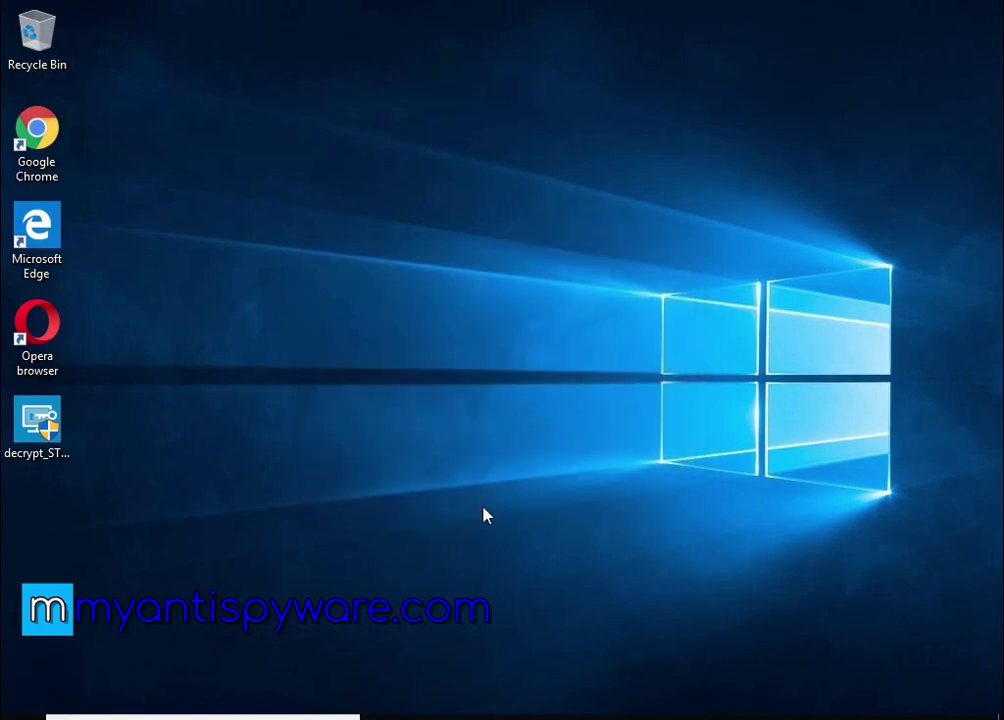
{"action": "left_click", "coordinate": [553, 472]}
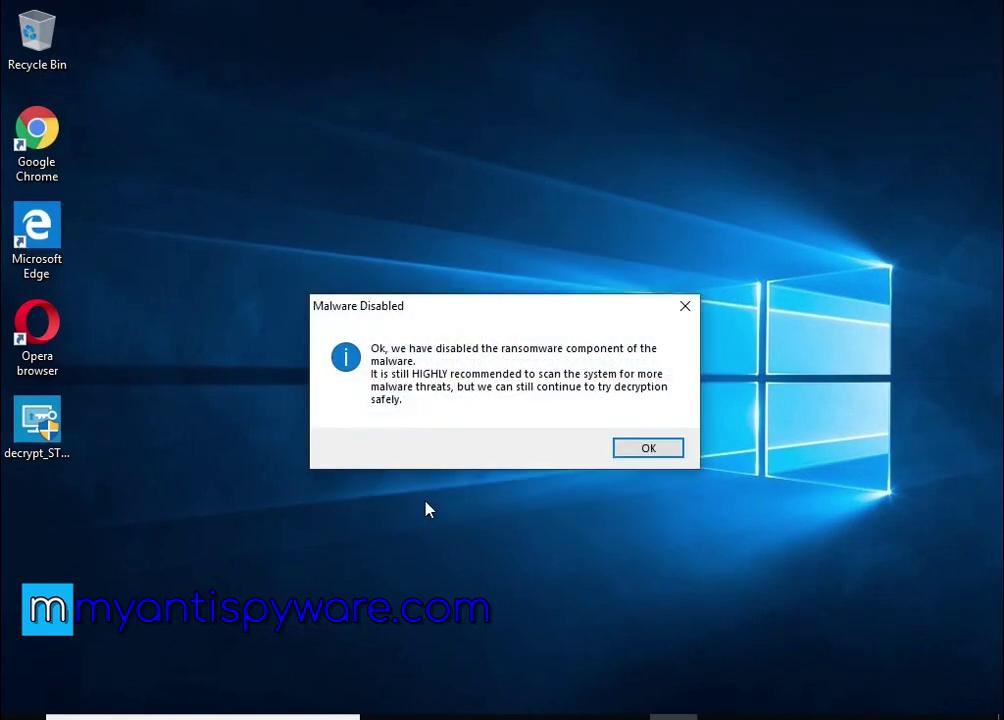
{"action": "left_click", "coordinate": [648, 450]}
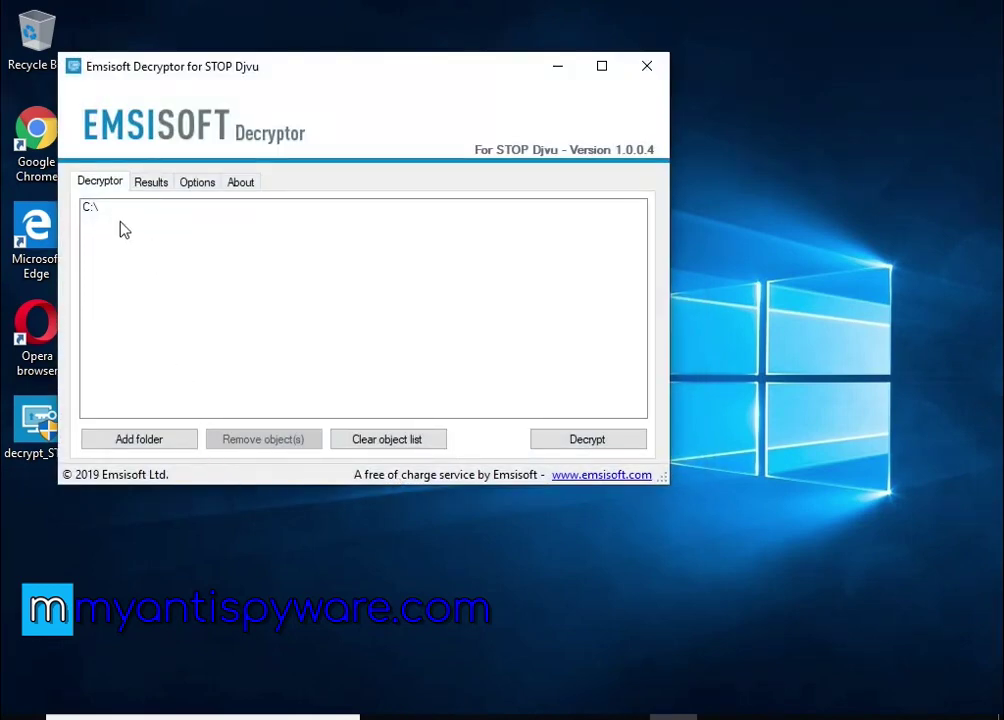
- Replace C:\ in the decryptor's object list with the Pictures folder and start the decryption
{"action": "left_click", "coordinate": [106, 210]}
{"action": "left_click", "coordinate": [311, 444]}
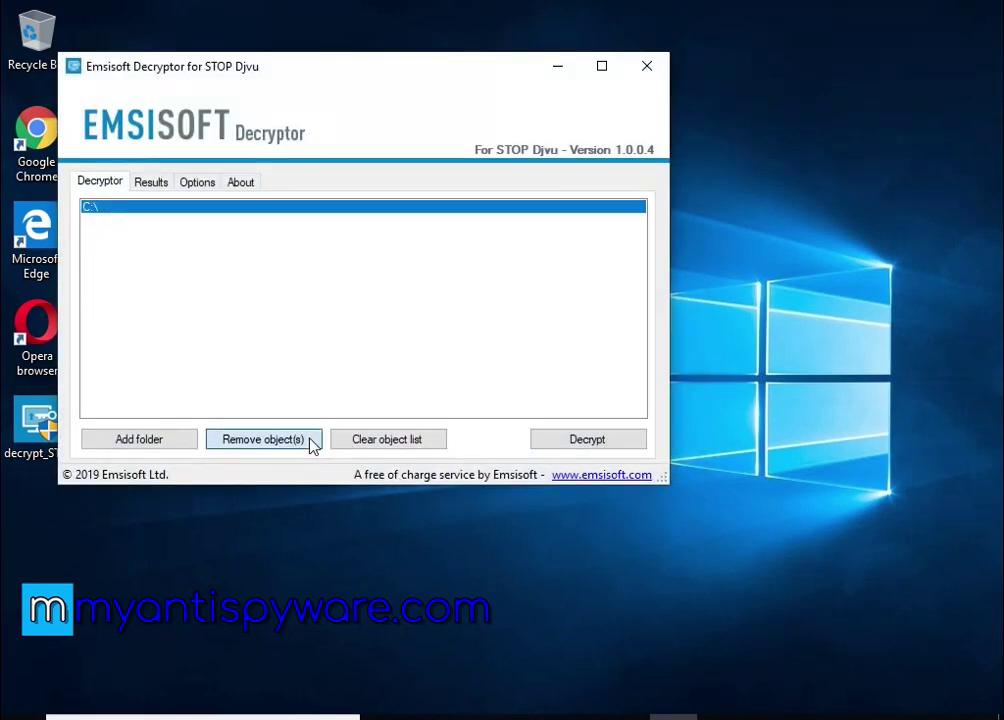
{"action": "left_click", "coordinate": [146, 437]}
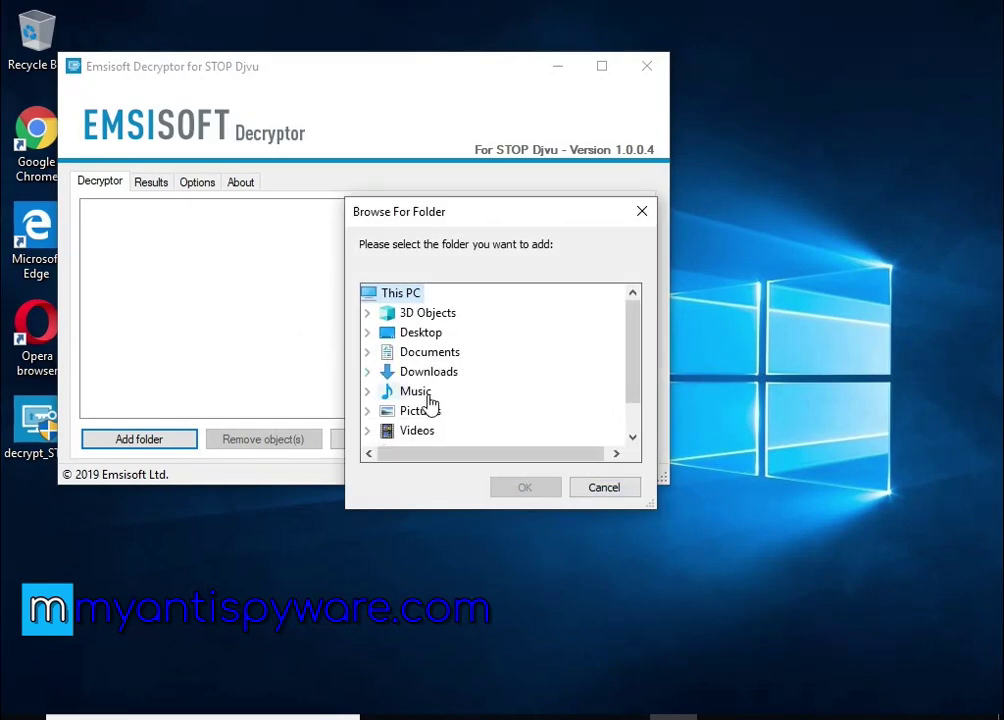
{"action": "left_click", "coordinate": [420, 411]}
{"action": "left_click", "coordinate": [523, 488]}
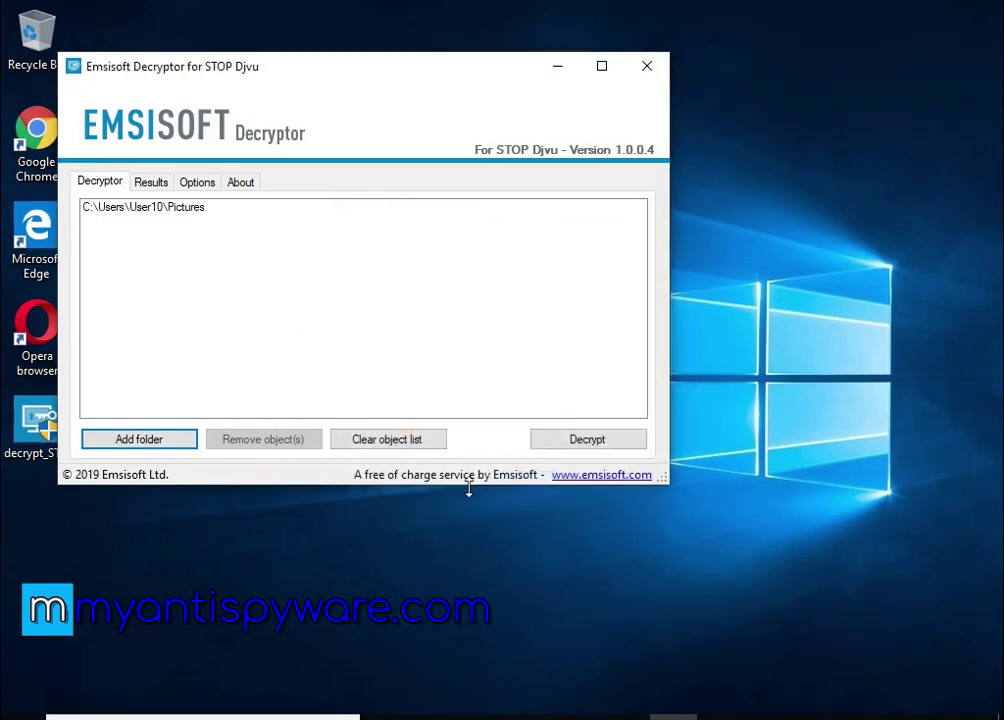
{"action": "left_click", "coordinate": [558, 449]}
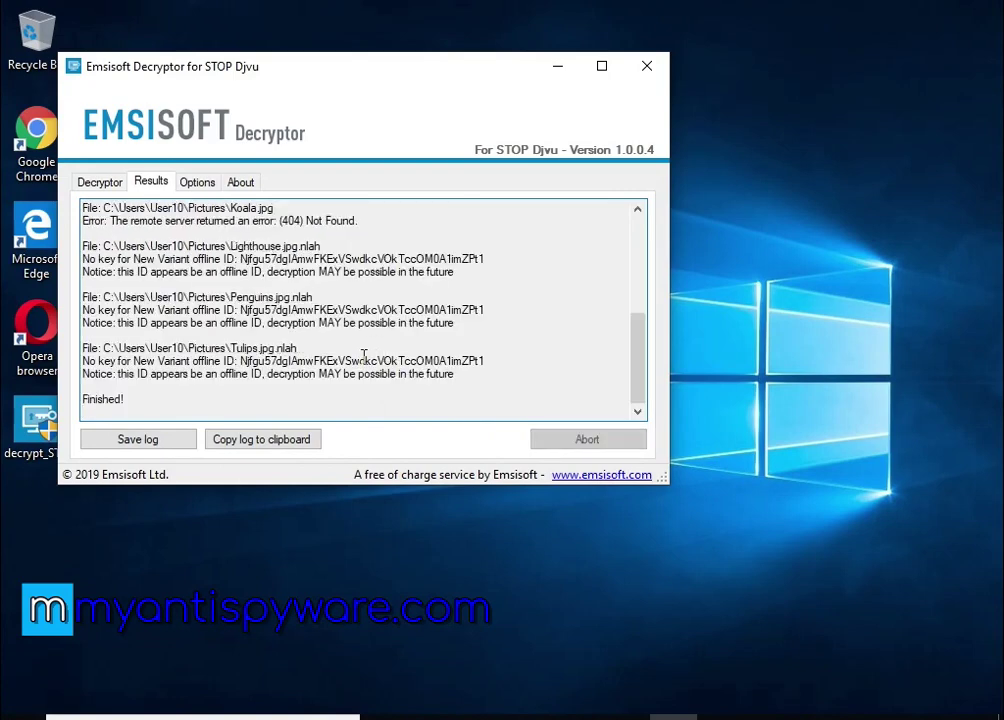
- Examine the key message and notice for Penguins.jpg.nlah in the decryption results, and close the decryptor
{"action": "left_click_drag", "start_coordinate": [83, 297], "coordinate": [163, 297]}
{"action": "left_click", "coordinate": [205, 313]}
{"action": "left_click_drag", "start_coordinate": [84, 310], "coordinate": [489, 313]}
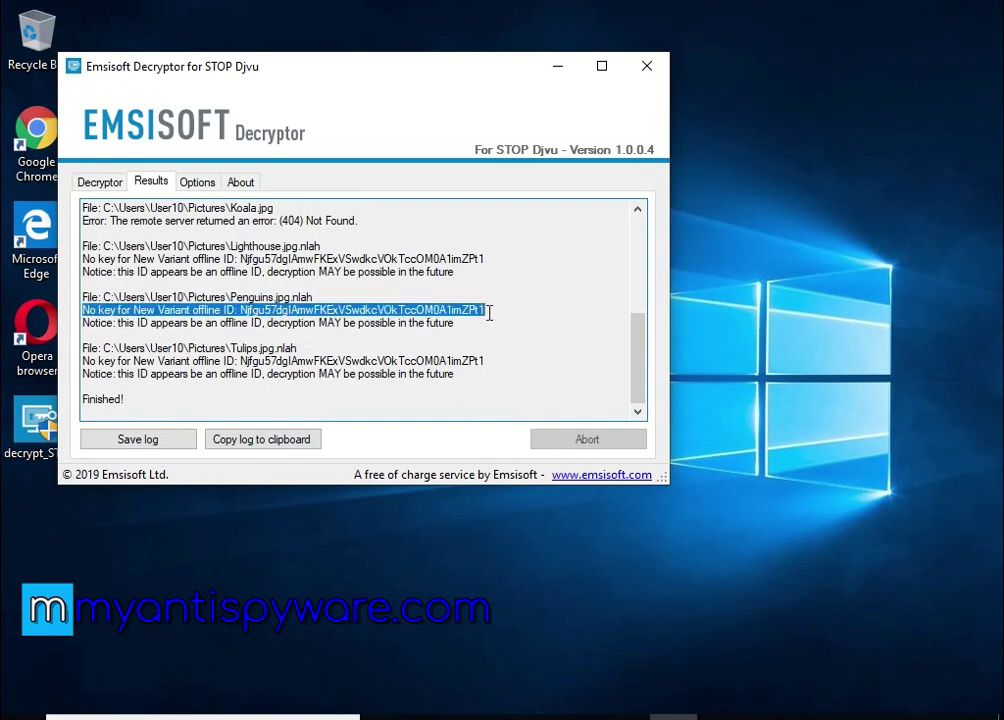
{"action": "left_click_drag", "start_coordinate": [268, 323], "coordinate": [486, 333]}
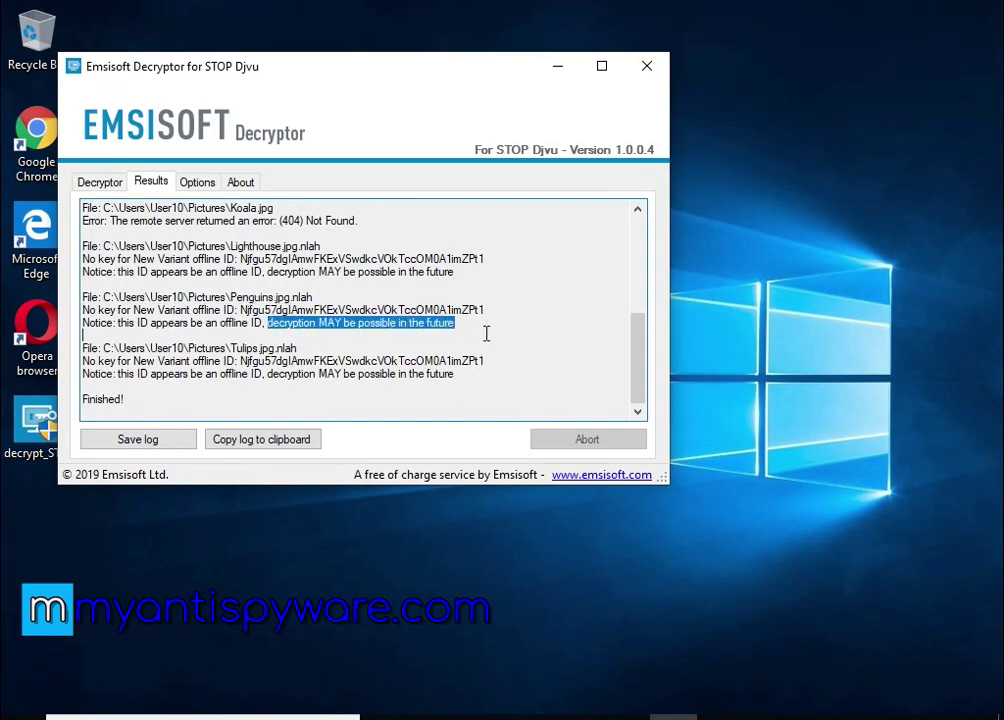
{"action": "double_click", "coordinate": [292, 323]}
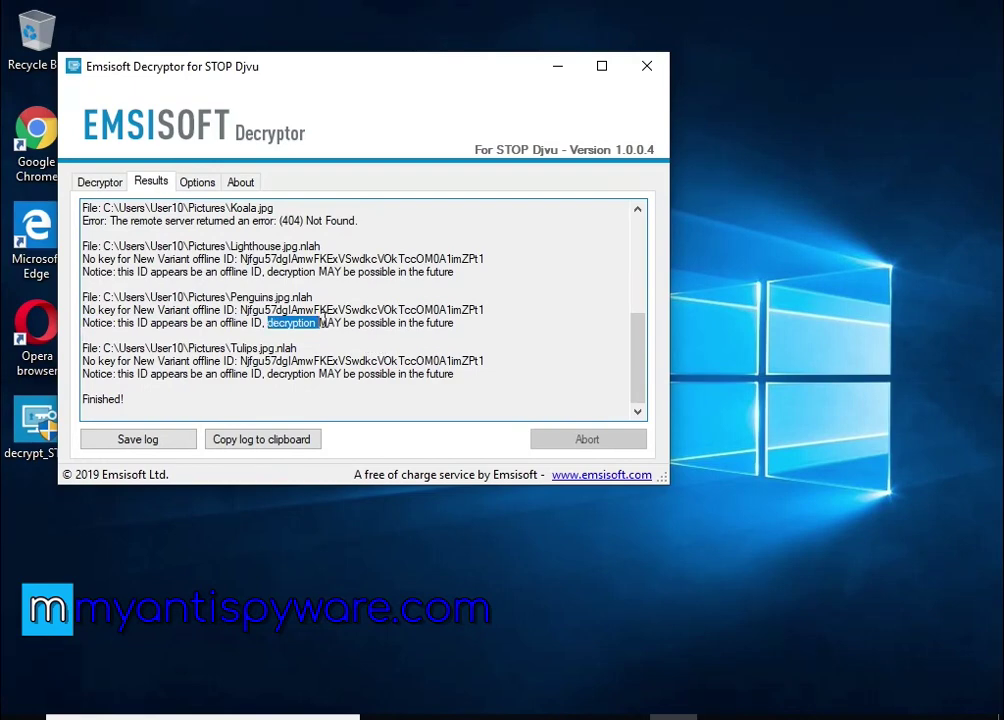
{"action": "double_click", "coordinate": [330, 323]}
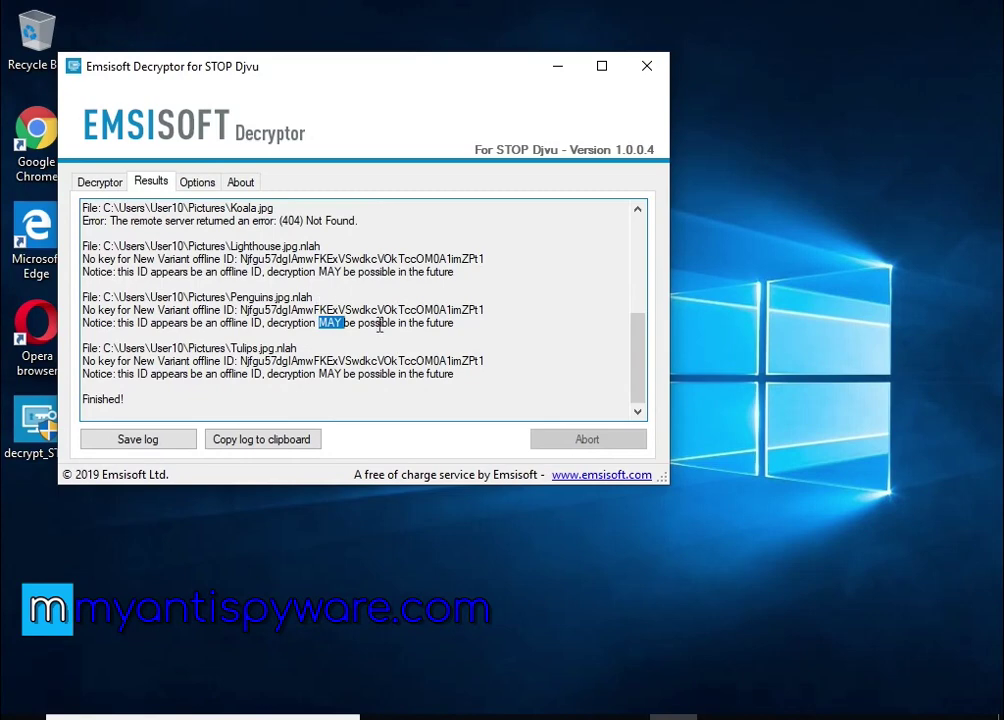
{"action": "left_click", "coordinate": [647, 67]}
- Switch back to the Nlah guide in Opera and read the Nlah File Decrypt Tool paragraph about offline and online keys
{"action": "key", "text": "alt+Tab"}
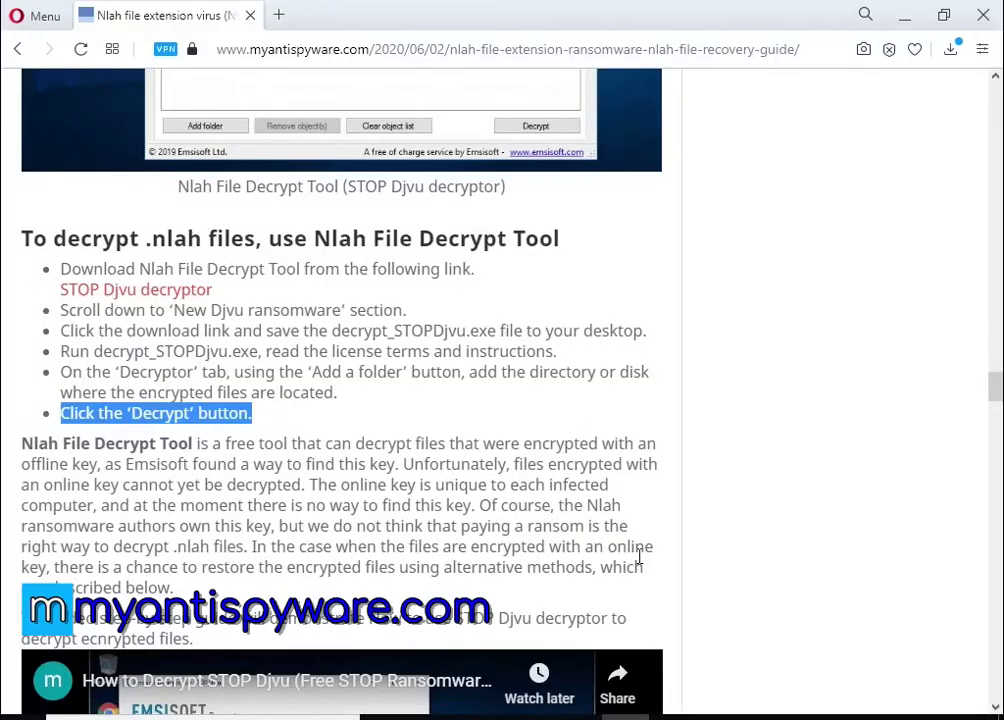
{"action": "scroll", "coordinate": [200, 460], "scroll_direction": "down", "scroll_amount": 2}
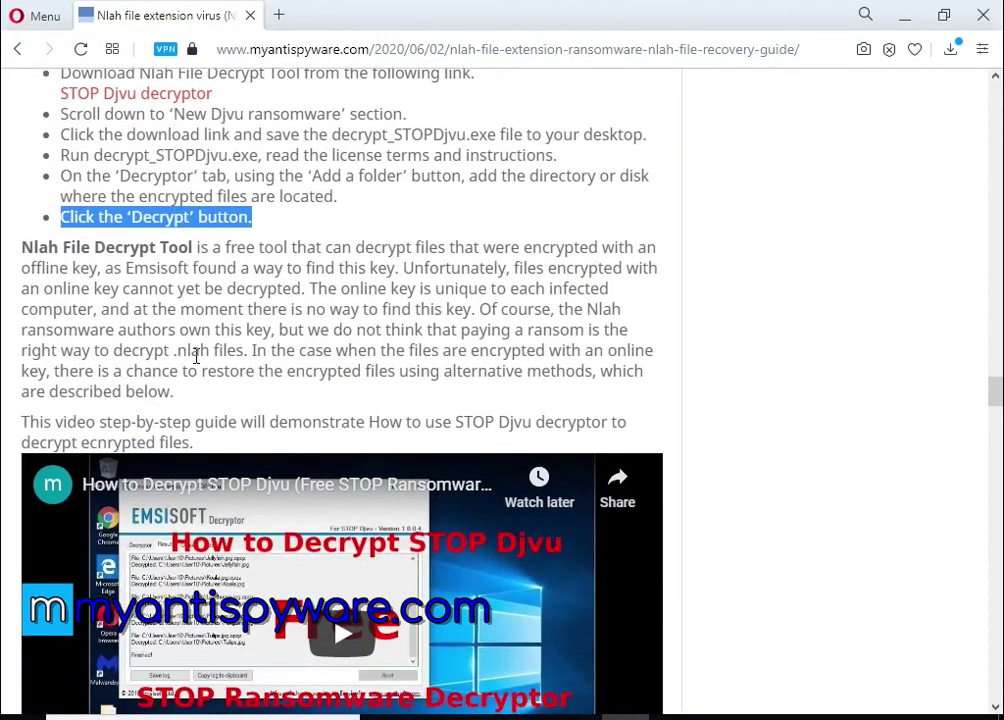
{"action": "scroll", "coordinate": [137, 308], "scroll_direction": "down", "scroll_amount": 3}
{"action": "scroll", "coordinate": [148, 225], "scroll_direction": "up", "scroll_amount": 2}
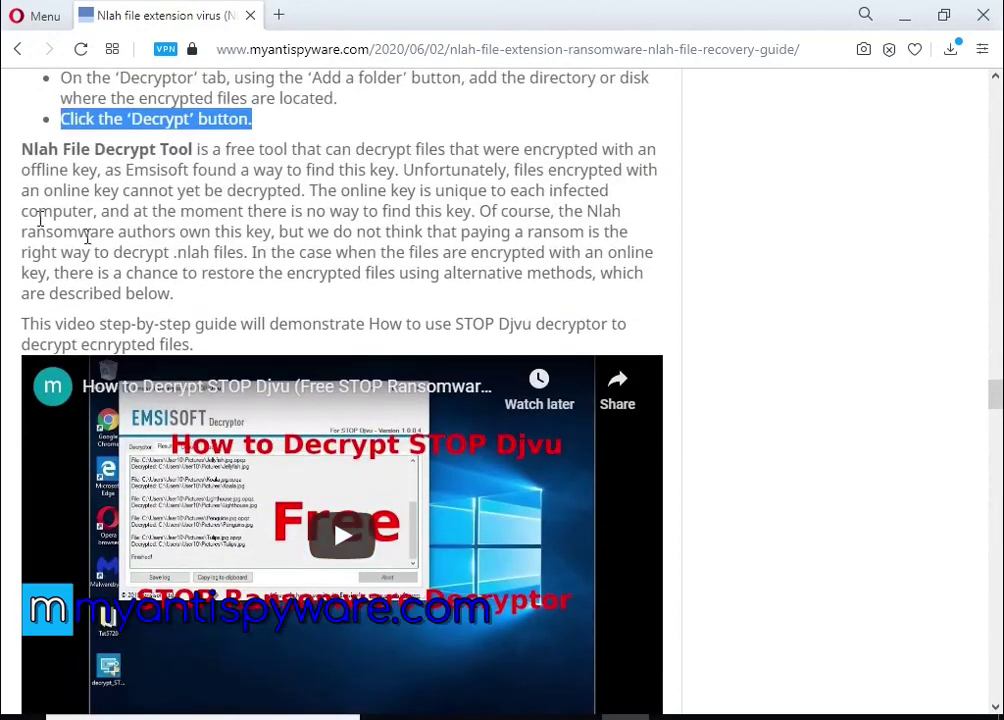
{"action": "double_click", "coordinate": [26, 149]}
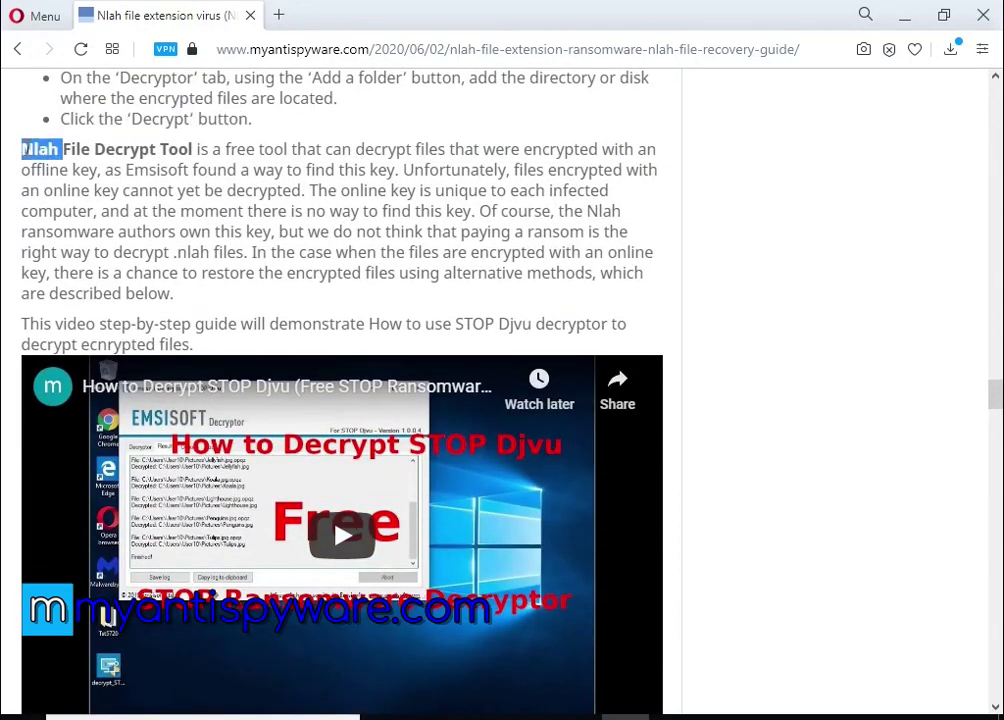
{"action": "left_click_drag", "start_coordinate": [22, 149], "coordinate": [400, 189]}
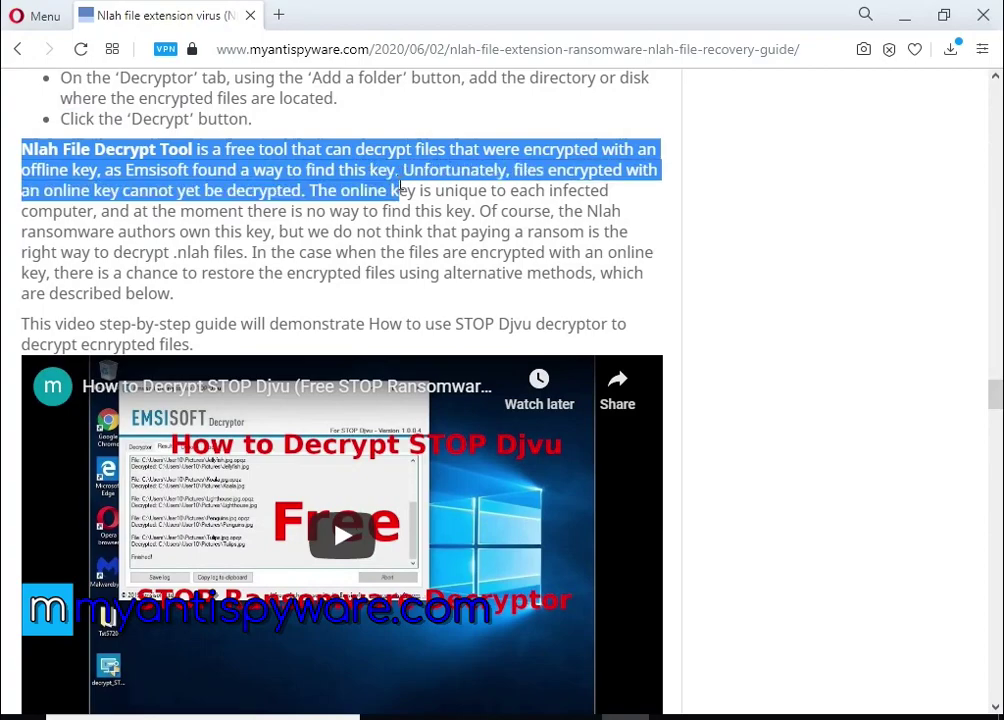
- Find the "No key for New Variant offline ID" section of the guide and read its explanation and recommendations
{"action": "scroll", "coordinate": [848, 310], "scroll_direction": "down", "scroll_amount": 5}
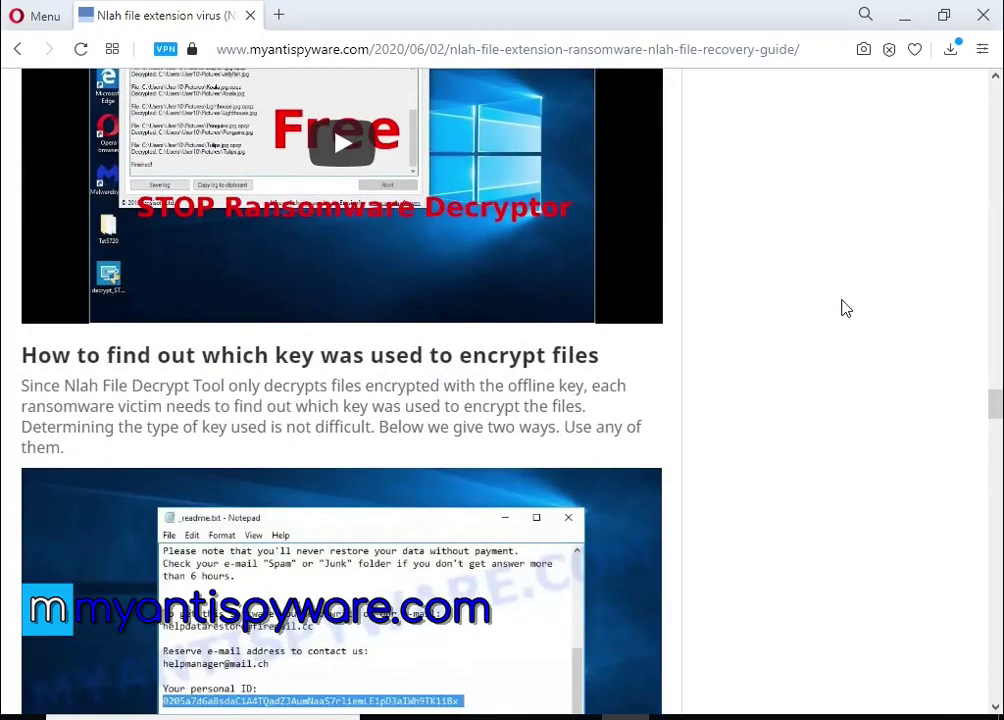
{"action": "scroll", "coordinate": [843, 300], "scroll_direction": "down", "scroll_amount": 4}
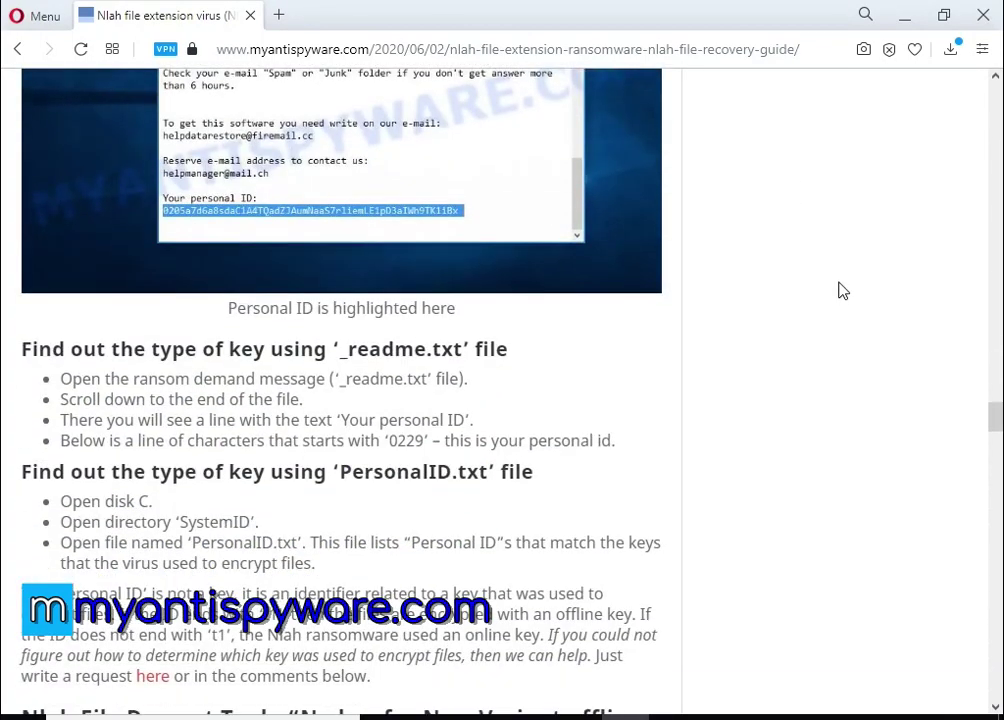
{"action": "scroll", "coordinate": [843, 291], "scroll_direction": "down", "scroll_amount": 2}
{"action": "scroll", "coordinate": [842, 289], "scroll_direction": "down", "scroll_amount": 3}
{"action": "triple_click", "coordinate": [100, 235]}
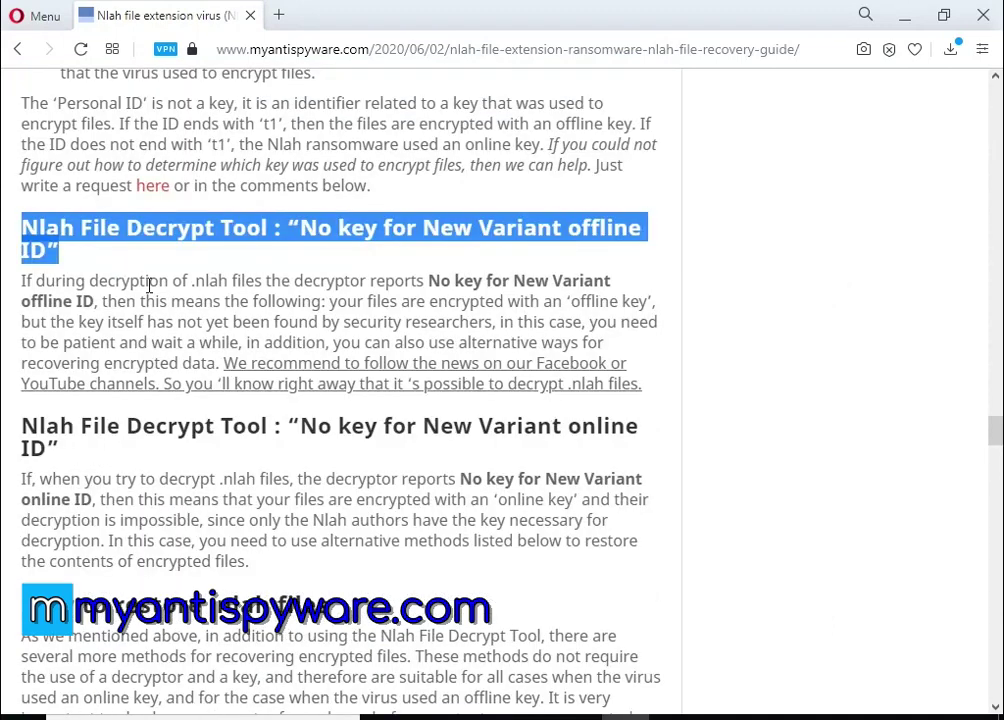
{"action": "left_click", "coordinate": [35, 285]}
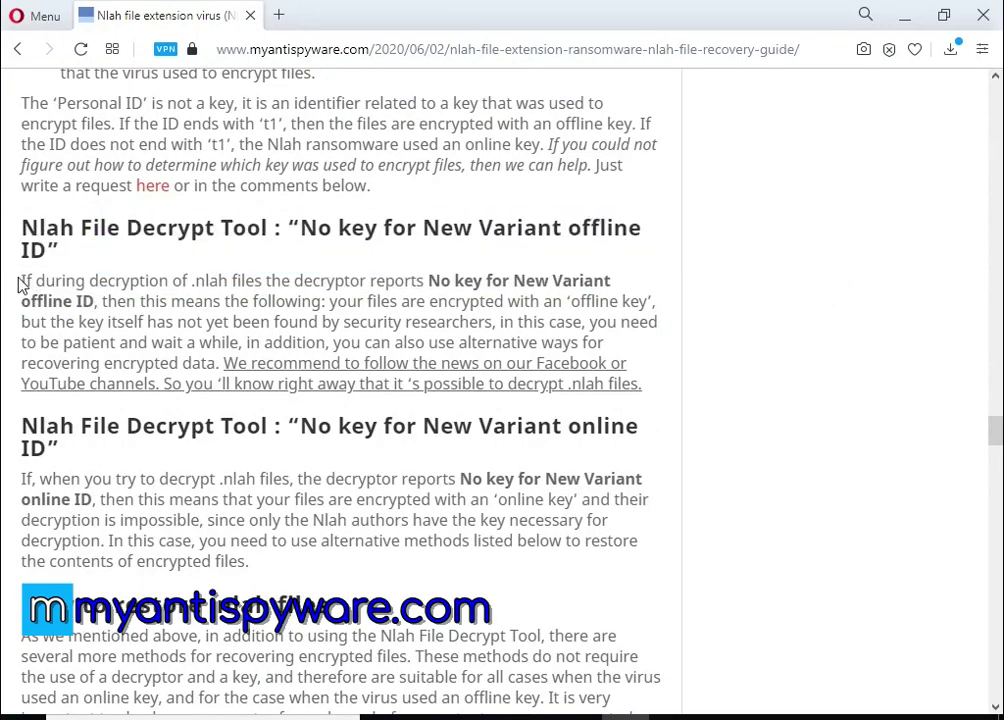
{"action": "left_click_drag", "start_coordinate": [95, 301], "coordinate": [26, 281]}
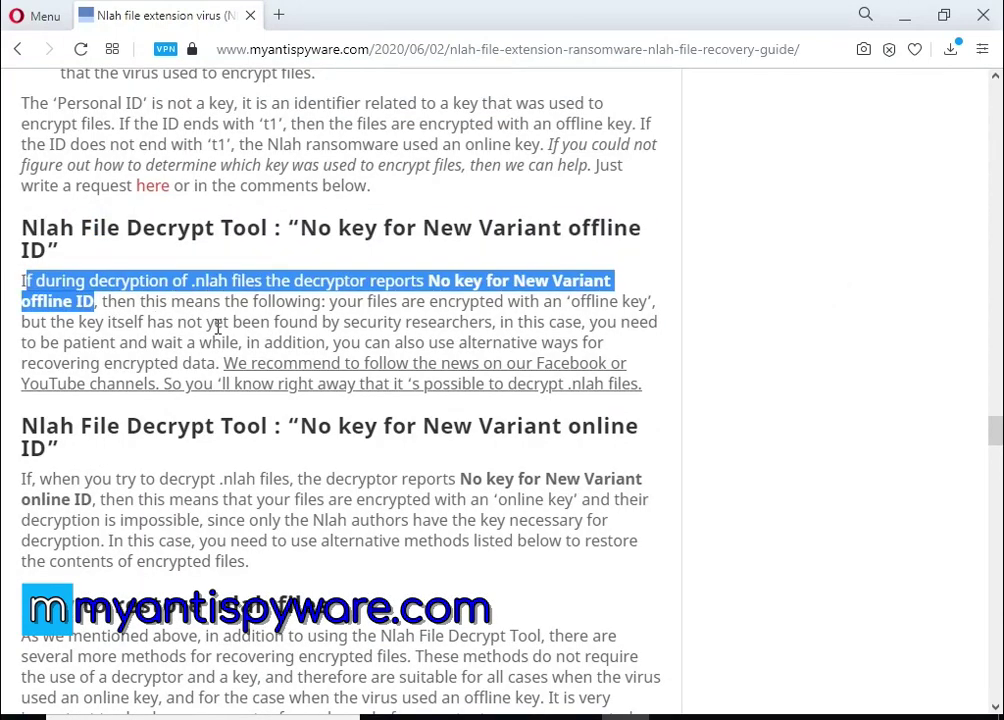
{"action": "left_click_drag", "start_coordinate": [326, 301], "coordinate": [487, 321]}
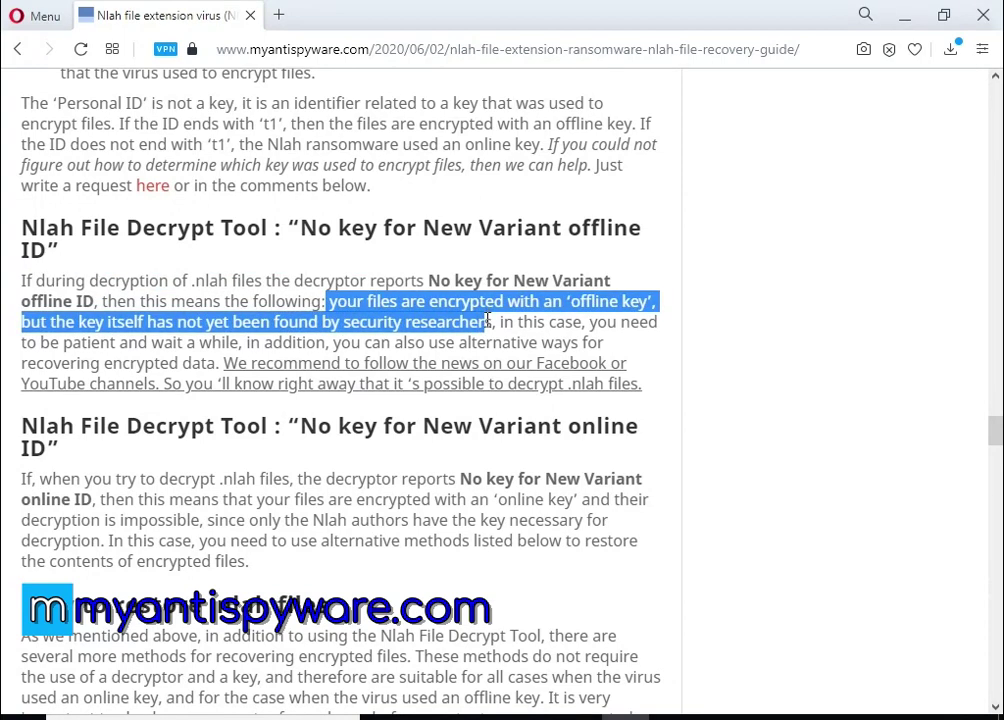
{"action": "left_click_drag", "start_coordinate": [588, 321], "coordinate": [240, 342]}
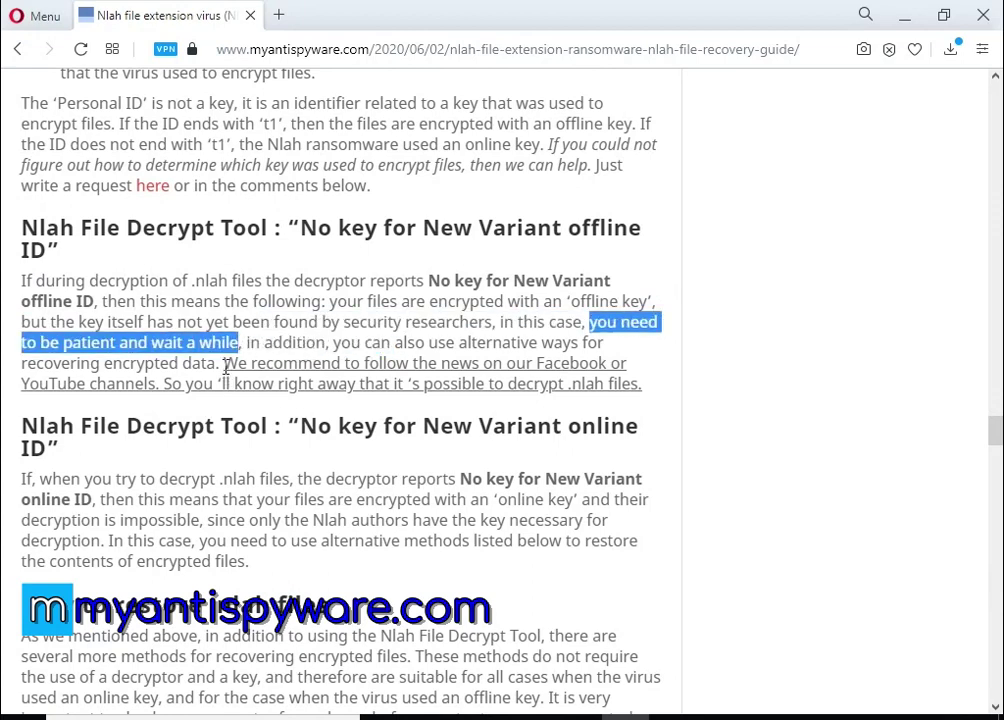
{"action": "left_click_drag", "start_coordinate": [224, 362], "coordinate": [652, 397]}
- Read the "How to restore .nlah files" section, including its advice on scanning with free malware removal tools
{"action": "scroll", "coordinate": [675, 421], "scroll_direction": "down", "scroll_amount": 2}
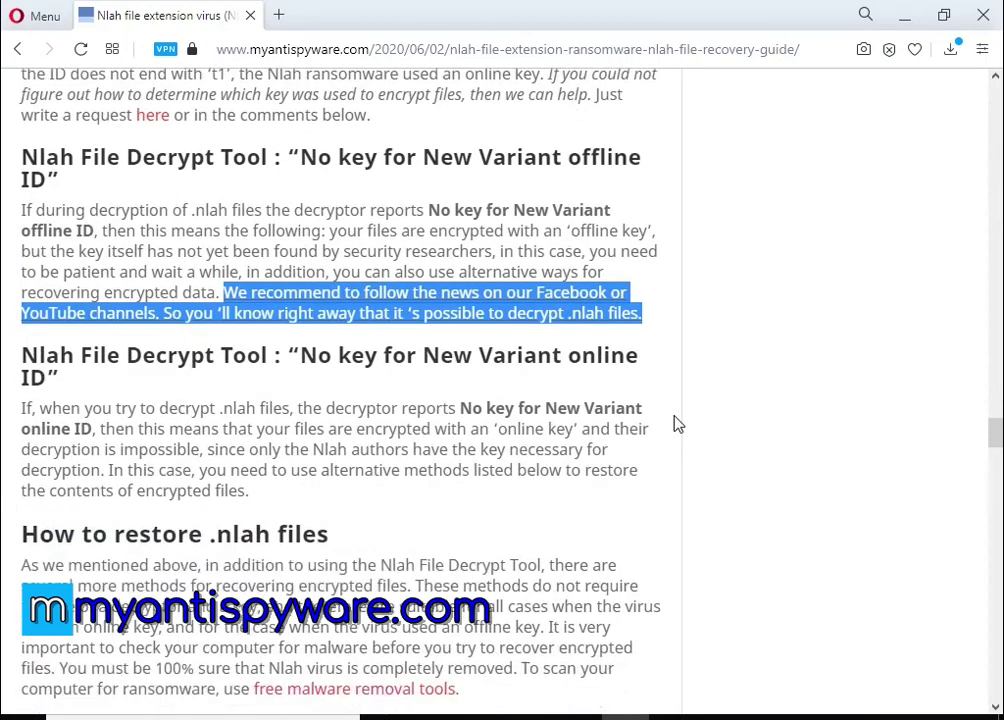
{"action": "scroll", "coordinate": [688, 416], "scroll_direction": "down", "scroll_amount": 2}
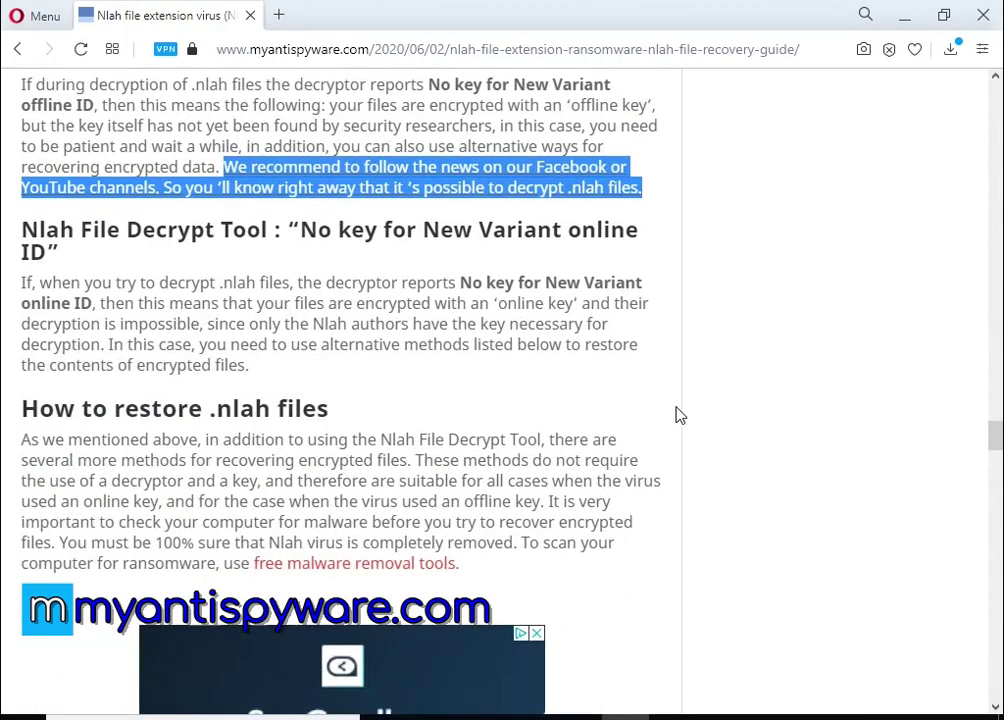
{"action": "triple_click", "coordinate": [287, 410]}
{"action": "scroll", "coordinate": [738, 392], "scroll_direction": "down", "scroll_amount": 6}
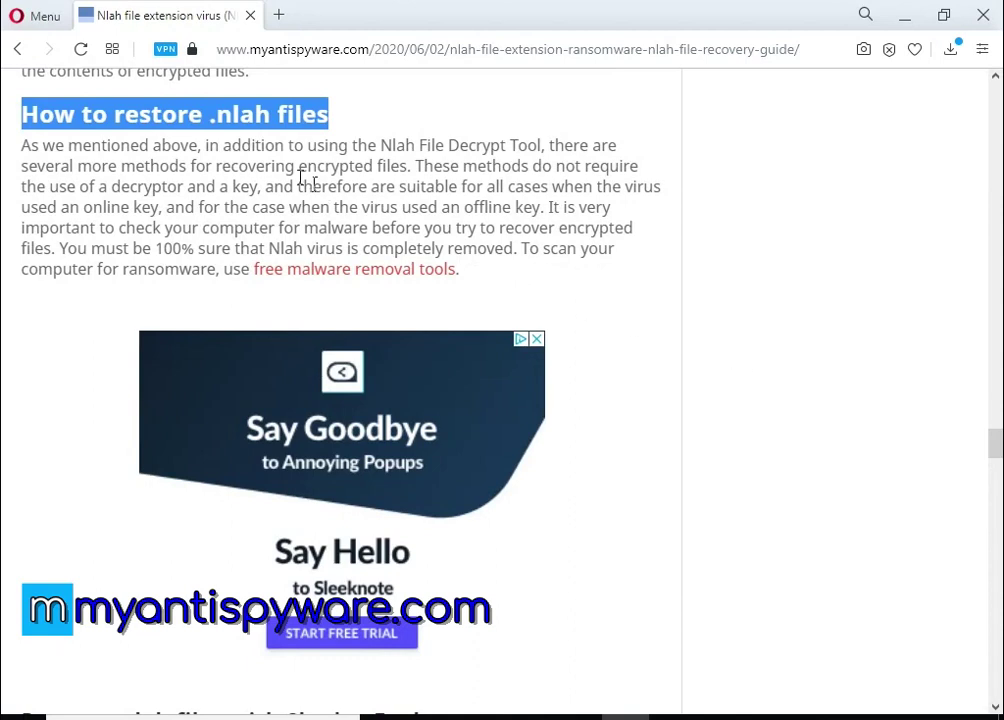
{"action": "left_click_drag", "start_coordinate": [204, 144], "coordinate": [518, 275]}
{"action": "left_click", "coordinate": [420, 168]}
{"action": "left_click", "coordinate": [66, 254]}
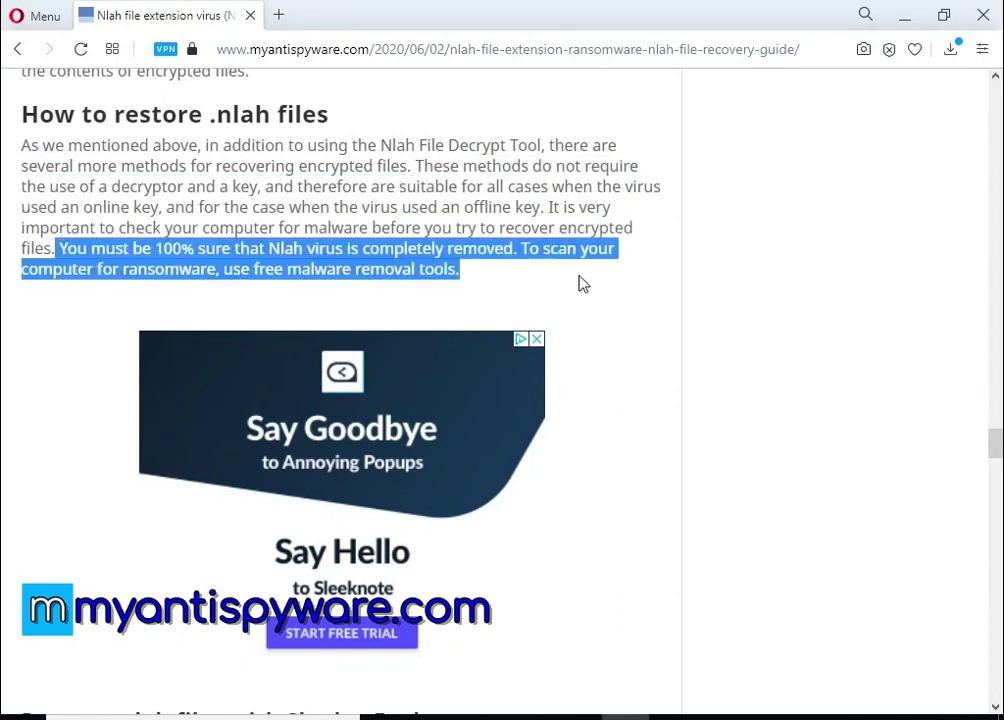
- In the "Restore .nlah files with ShadowExplorer" section, open the ShadowExplorer download link in a new tab and switch to it
{"action": "scroll", "coordinate": [757, 327], "scroll_direction": "down", "scroll_amount": 5}
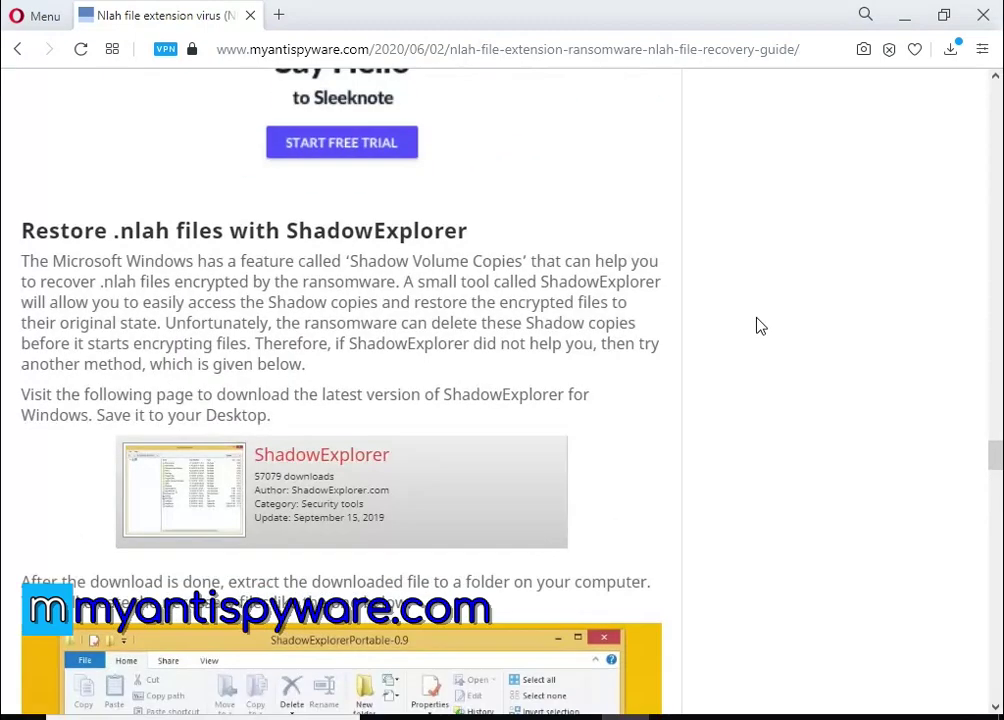
{"action": "triple_click", "coordinate": [296, 233]}
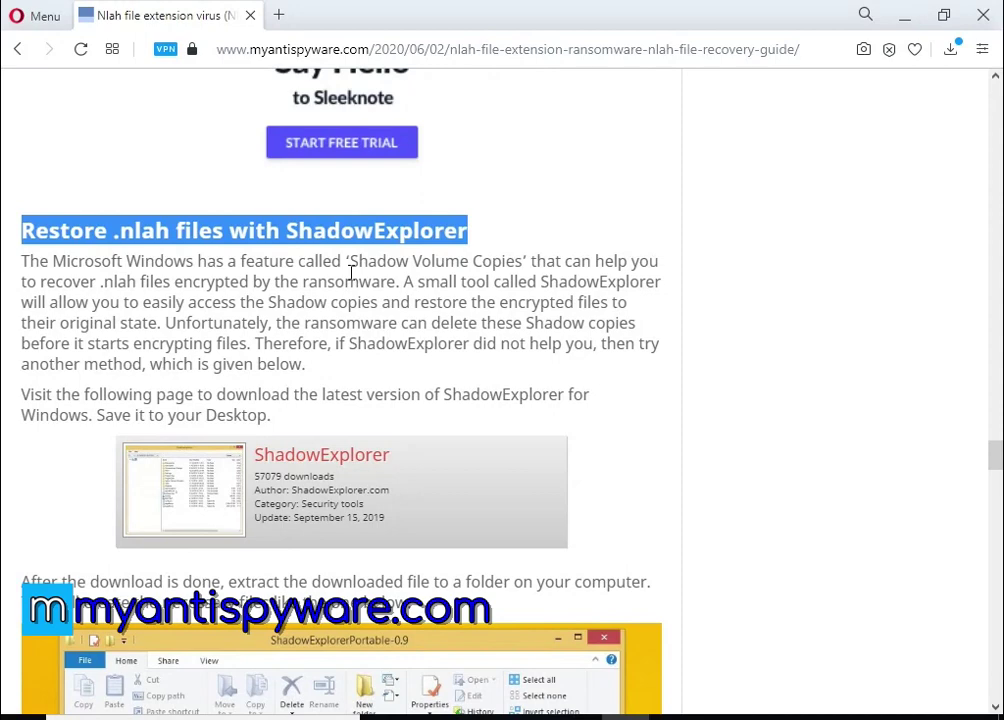
{"action": "scroll", "coordinate": [351, 272], "scroll_direction": "down", "scroll_amount": 1}
{"action": "right_click", "coordinate": [337, 350]}
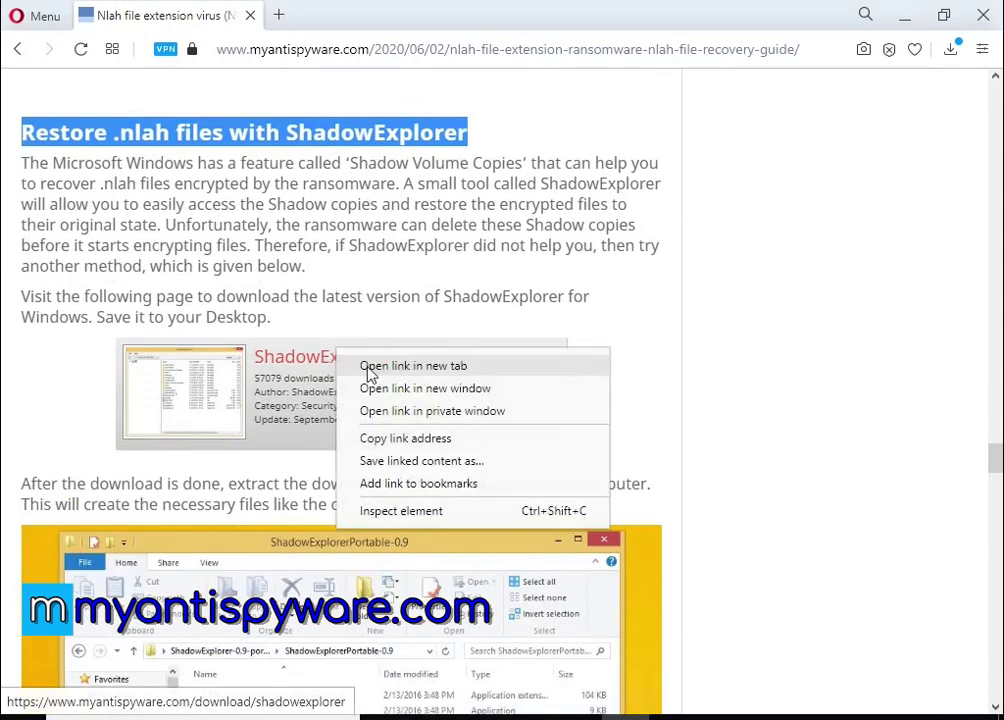
{"action": "left_click", "coordinate": [370, 367]}
{"action": "left_click", "coordinate": [327, 16]}
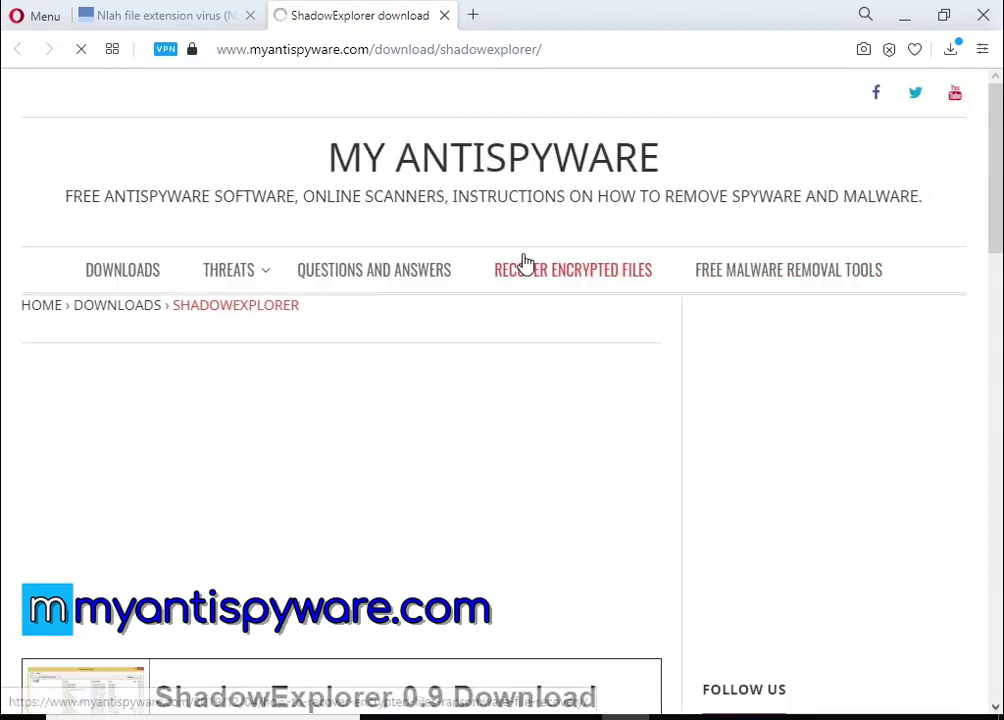
- Download the ShadowExplorer 0.9 portable zip from its download page and show the file in its folder
{"action": "scroll", "coordinate": [550, 263], "scroll_direction": "down", "scroll_amount": 4}
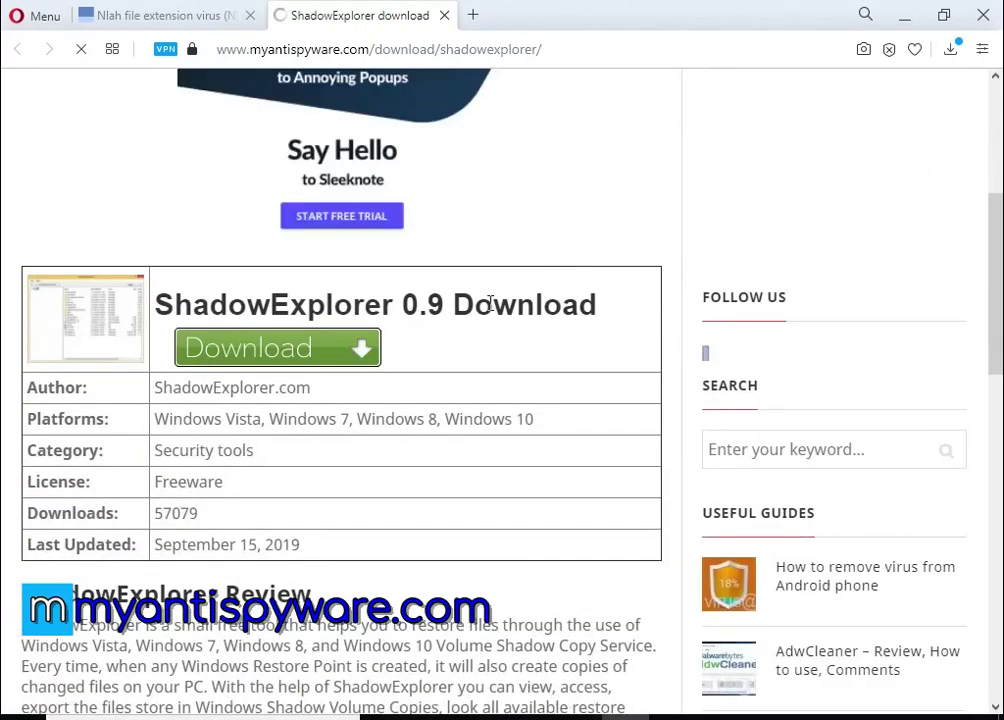
{"action": "scroll", "coordinate": [461, 332], "scroll_direction": "up", "scroll_amount": 3}
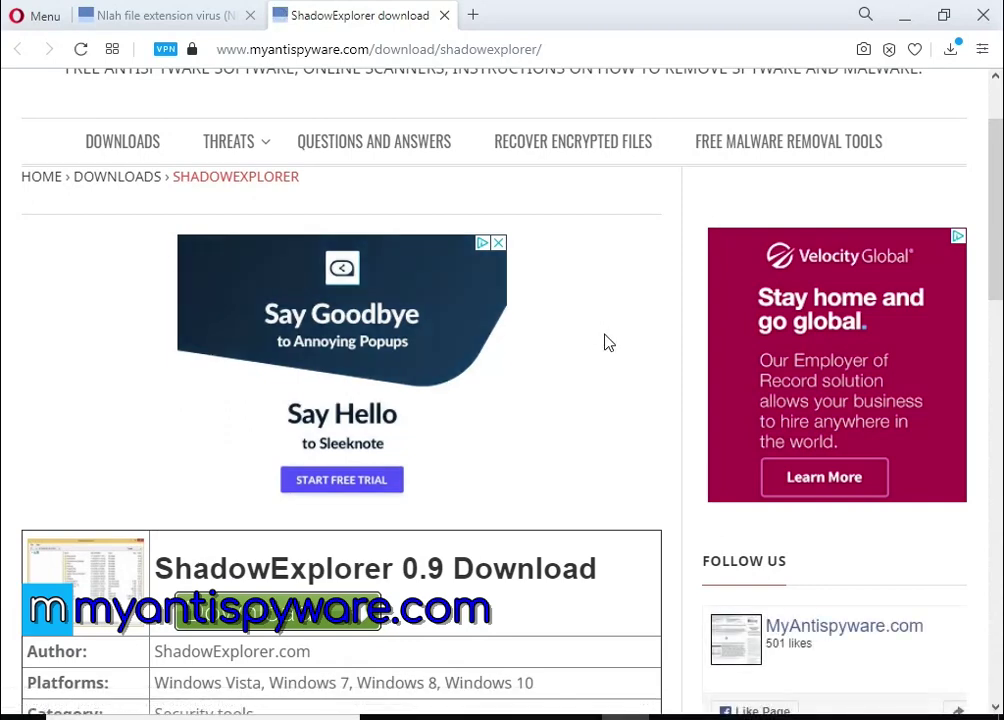
{"action": "scroll", "coordinate": [607, 343], "scroll_direction": "down", "scroll_amount": 3}
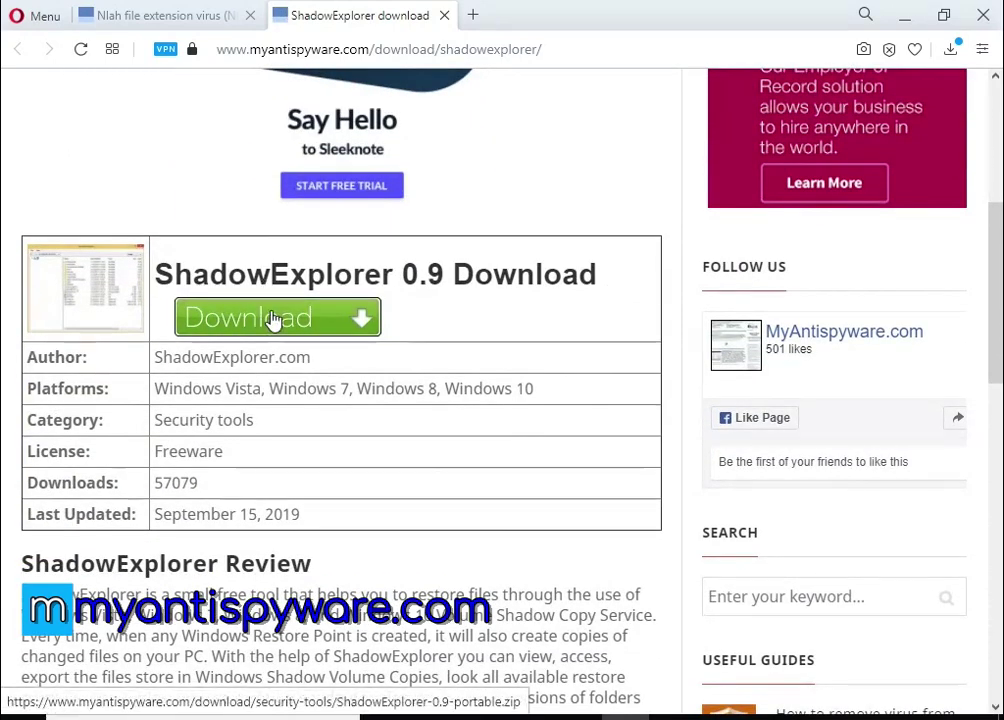
{"action": "left_click", "coordinate": [273, 318]}
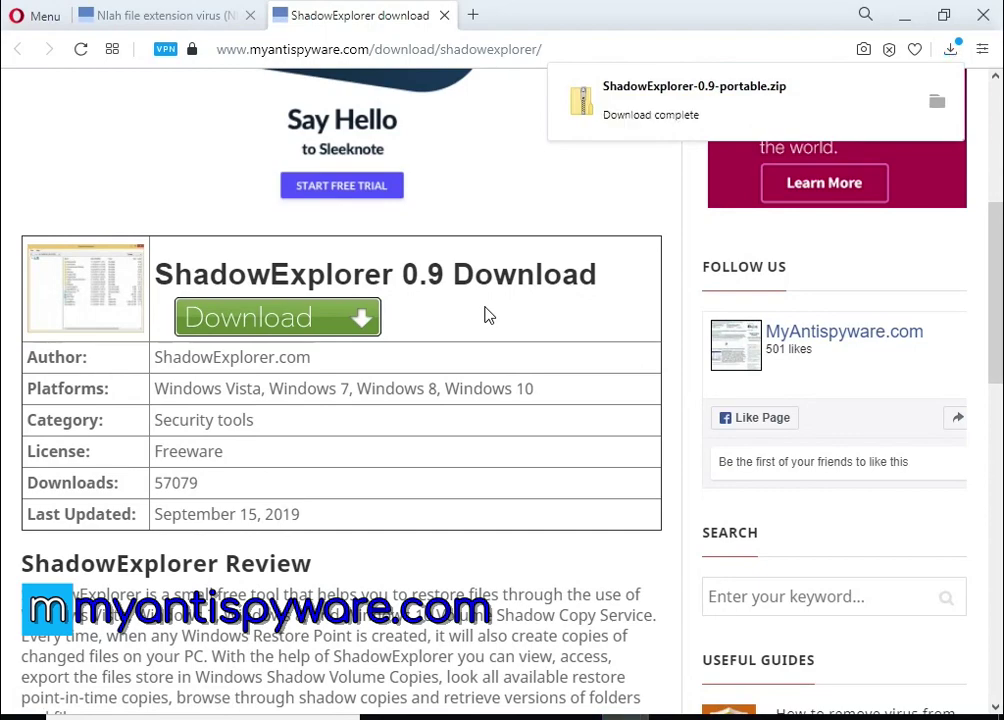
{"action": "left_click", "coordinate": [937, 102]}
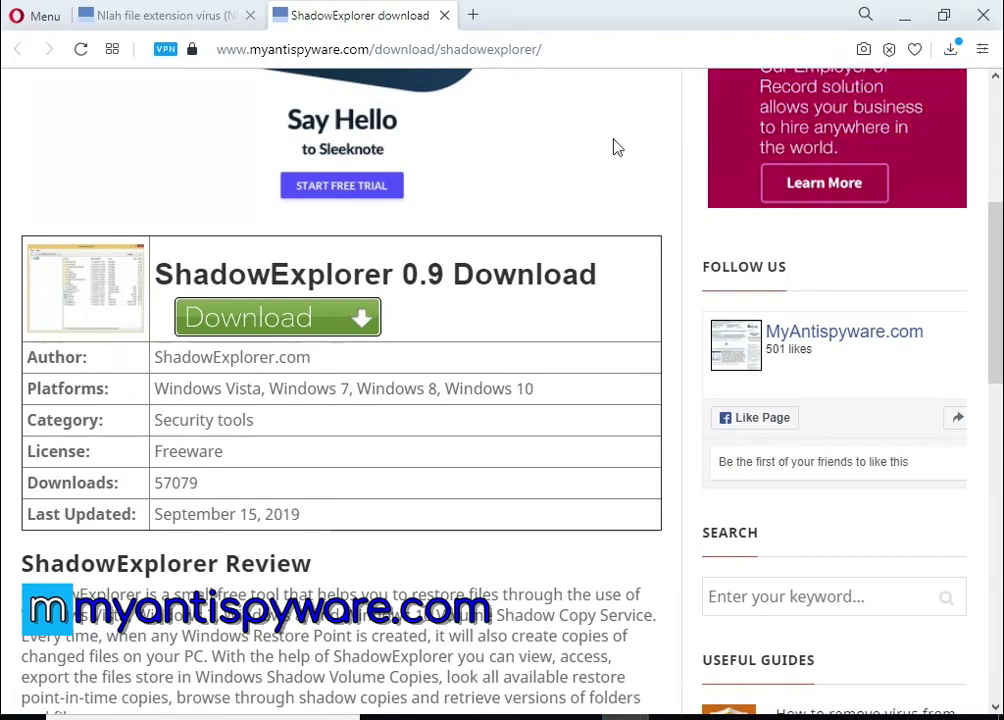
- Return to the Nlah guide and read the ShadowExplorer instructions on extracting, choosing the drive and date, and exporting files
{"action": "left_click", "coordinate": [116, 16]}
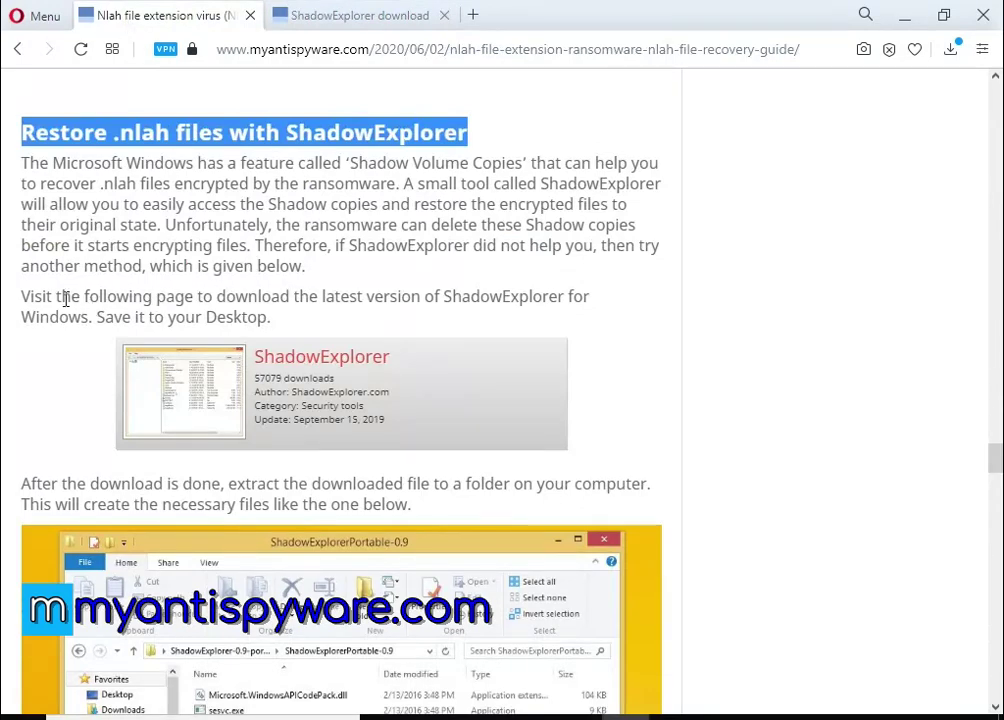
{"action": "scroll", "coordinate": [65, 298], "scroll_direction": "down", "scroll_amount": 3}
{"action": "left_click_drag", "start_coordinate": [22, 189], "coordinate": [450, 213]}
{"action": "scroll", "coordinate": [787, 291], "scroll_direction": "down", "scroll_amount": 2}
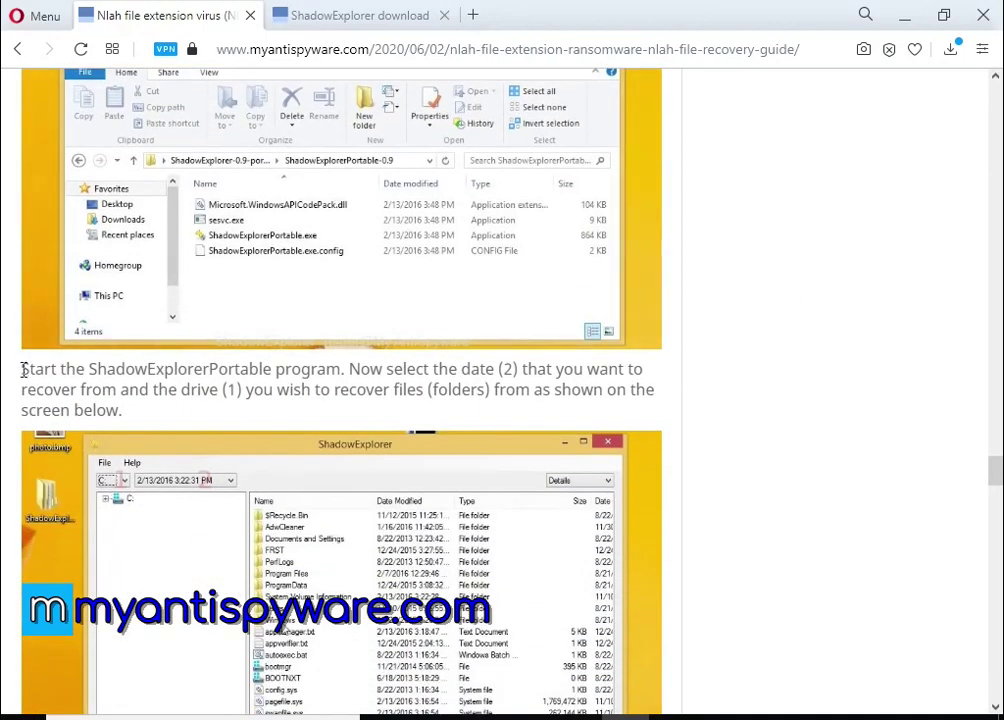
{"action": "left_click_drag", "start_coordinate": [24, 369], "coordinate": [133, 427]}
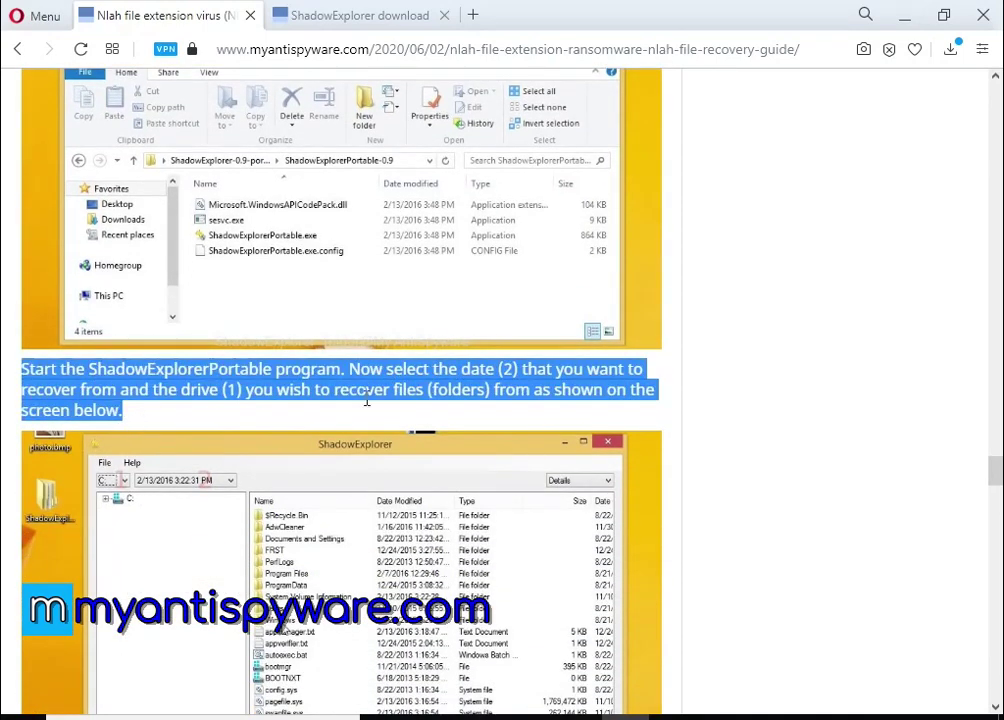
{"action": "scroll", "coordinate": [836, 466], "scroll_direction": "down", "scroll_amount": 4}
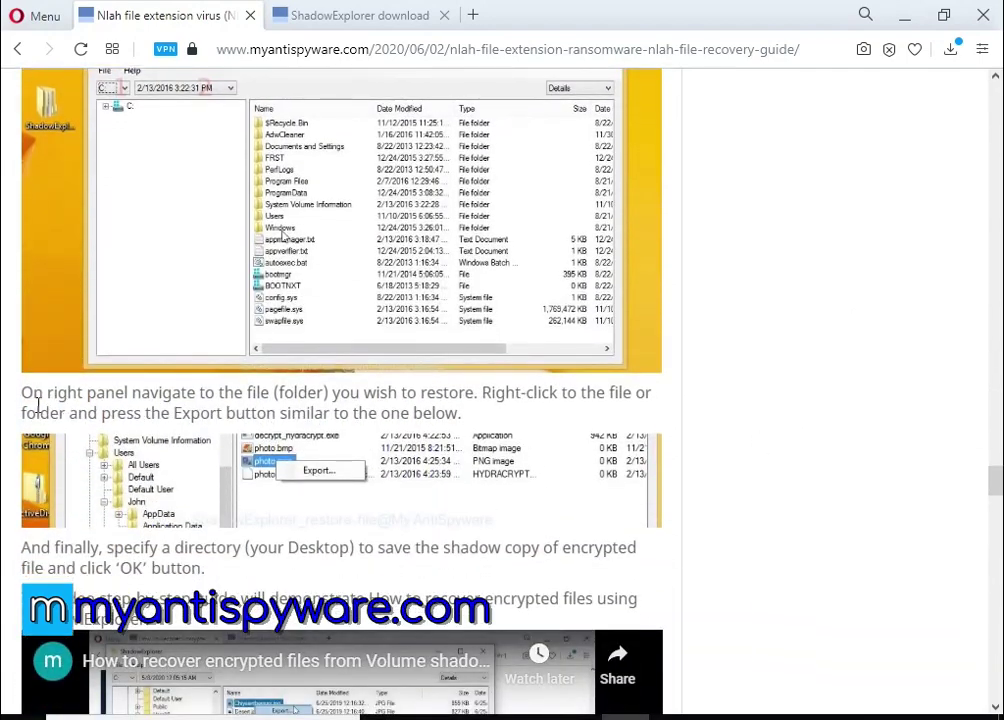
{"action": "left_click_drag", "start_coordinate": [22, 393], "coordinate": [455, 410]}
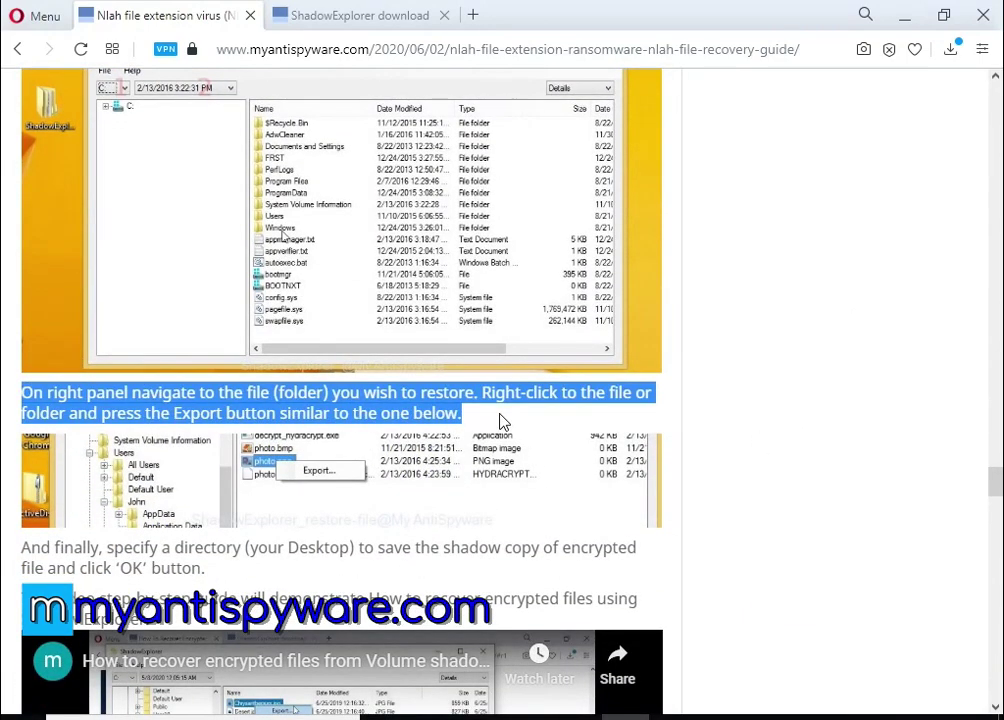
{"action": "scroll", "coordinate": [753, 408], "scroll_direction": "down", "scroll_amount": 1}
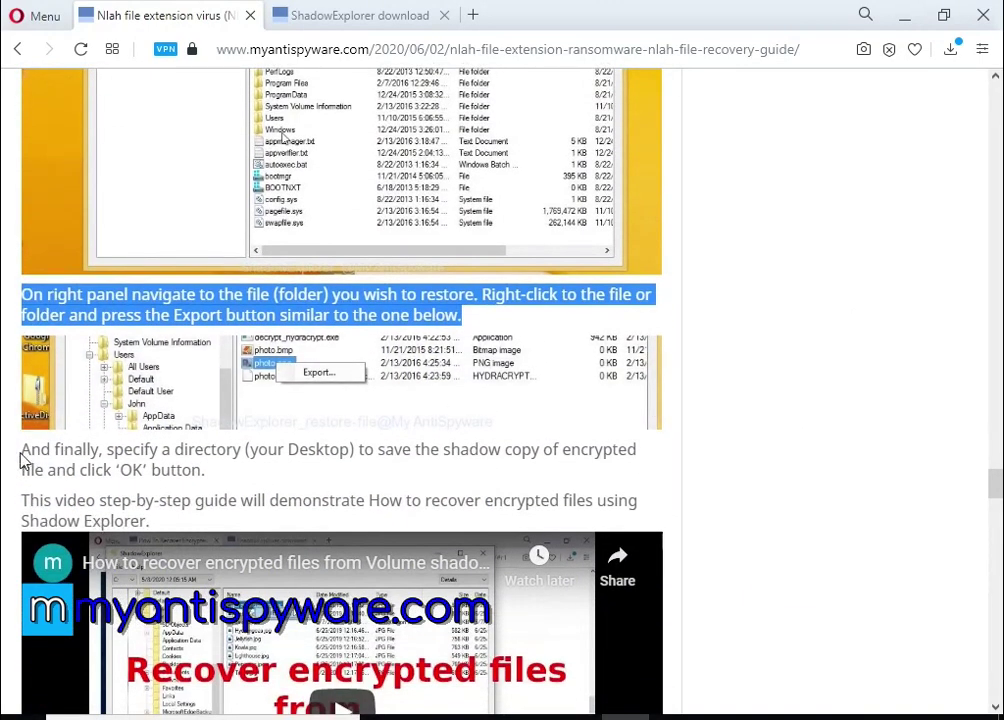
{"action": "left_click_drag", "start_coordinate": [22, 452], "coordinate": [227, 458]}
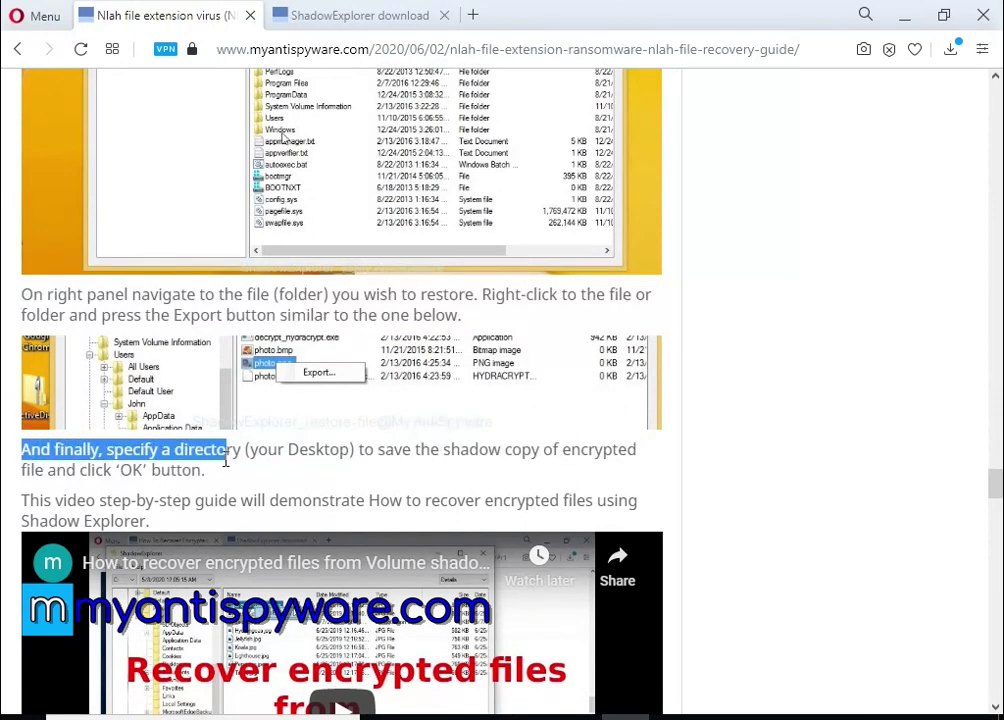
- Switch to the Downloads folder and extract ShadowExplorer-0.9-portable.zip to the default ShadowExplorer-0.9-portable folder
{"action": "left_click", "coordinate": [578, 650]}
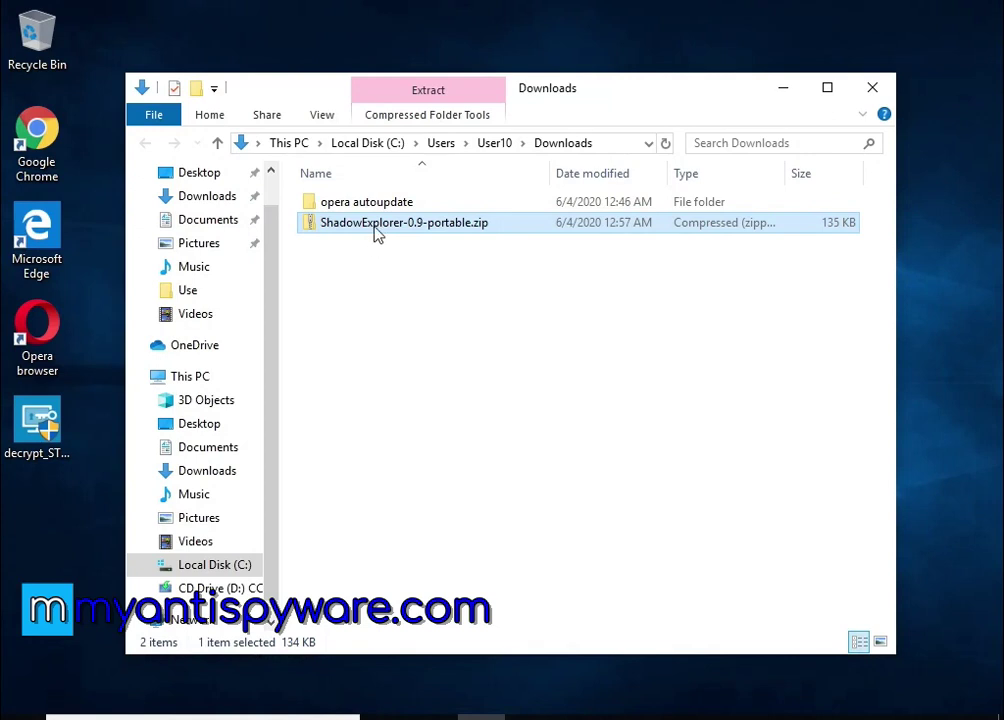
{"action": "right_click", "coordinate": [377, 232]}
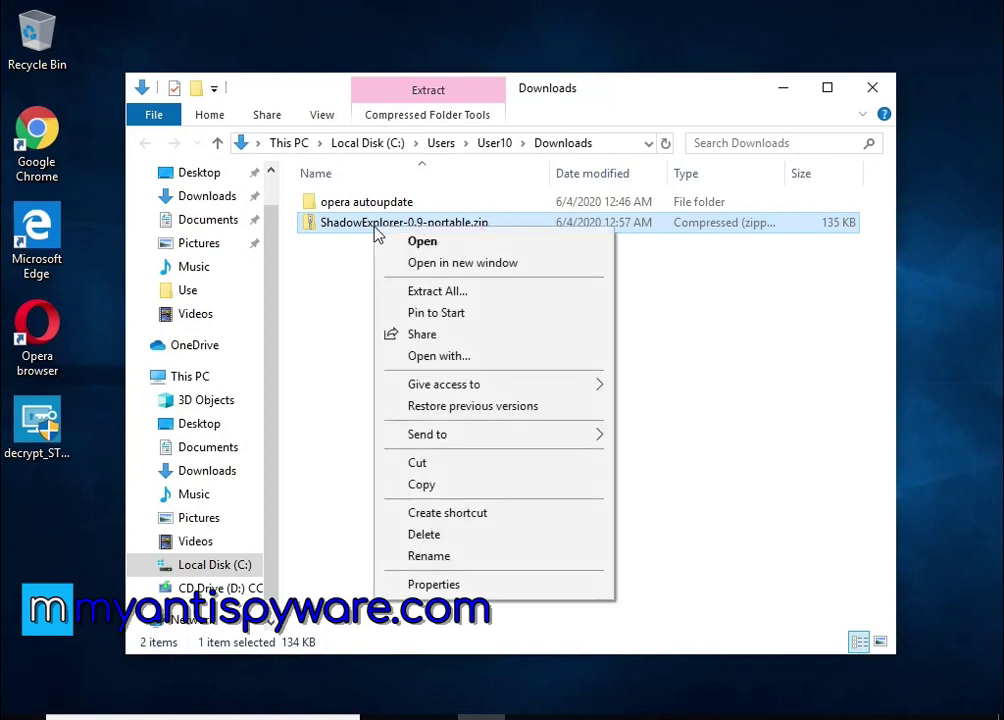
{"action": "left_click", "coordinate": [438, 291]}
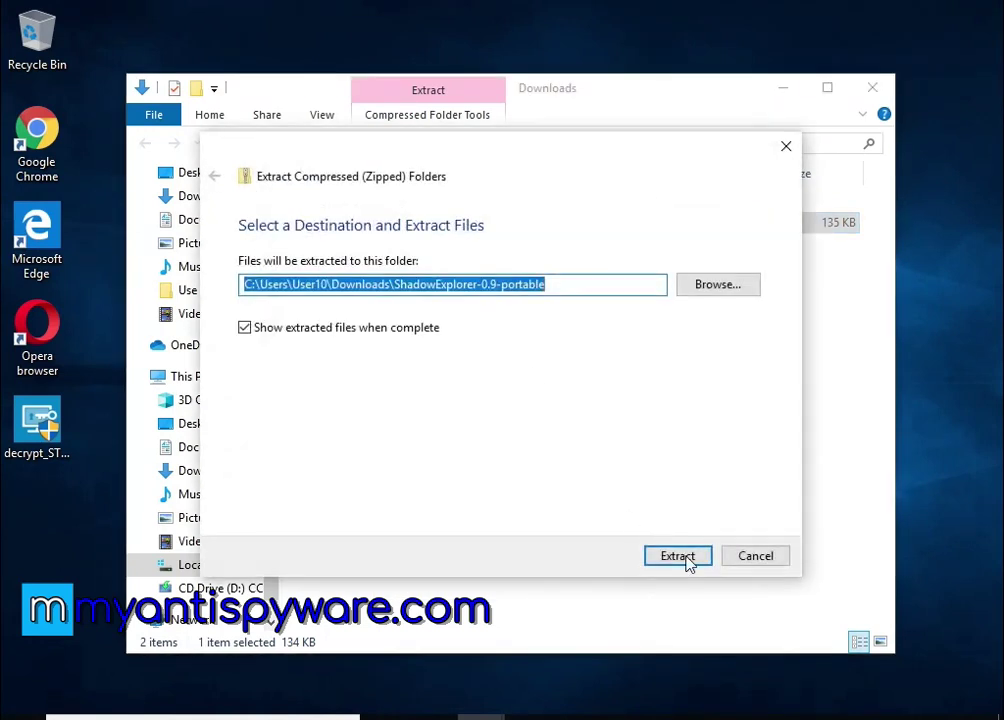
{"action": "left_click", "coordinate": [677, 556]}
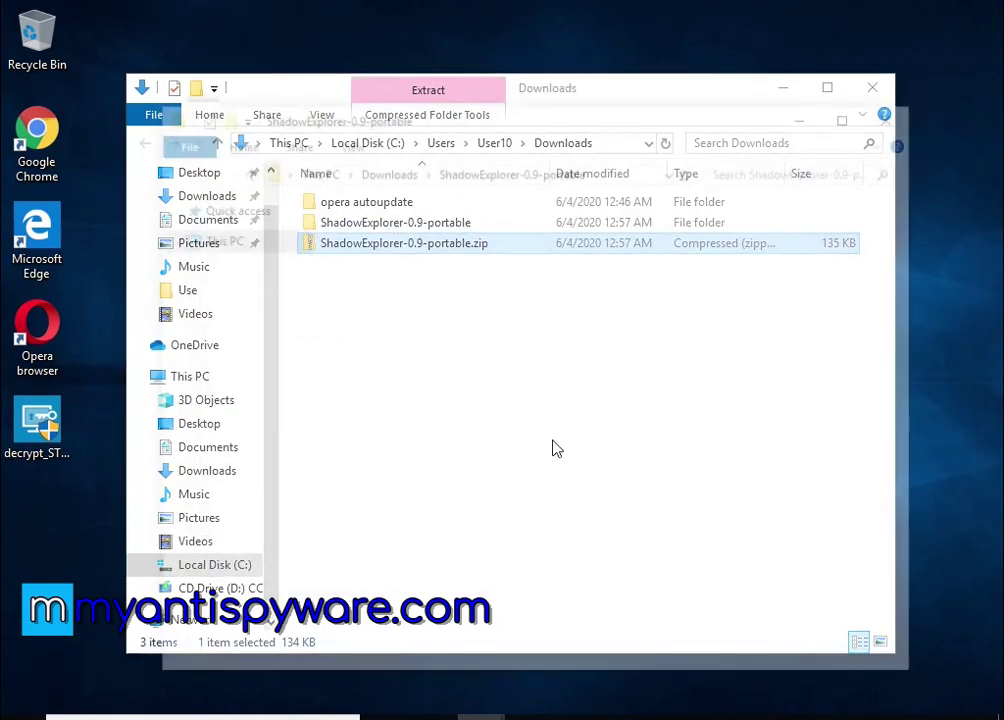
- Open the extracted ShadowExplorerPortable-0.9 folder, run ShadowExplorerPortable.exe and allow it to make changes to the device
{"action": "left_click", "coordinate": [407, 236]}
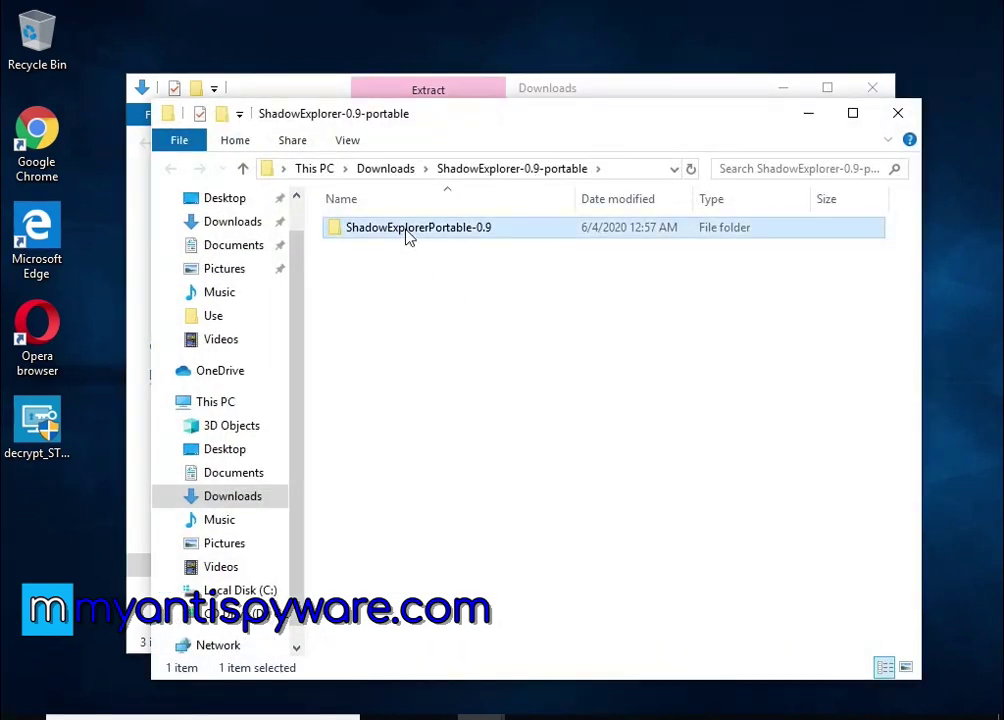
{"action": "double_click", "coordinate": [407, 236]}
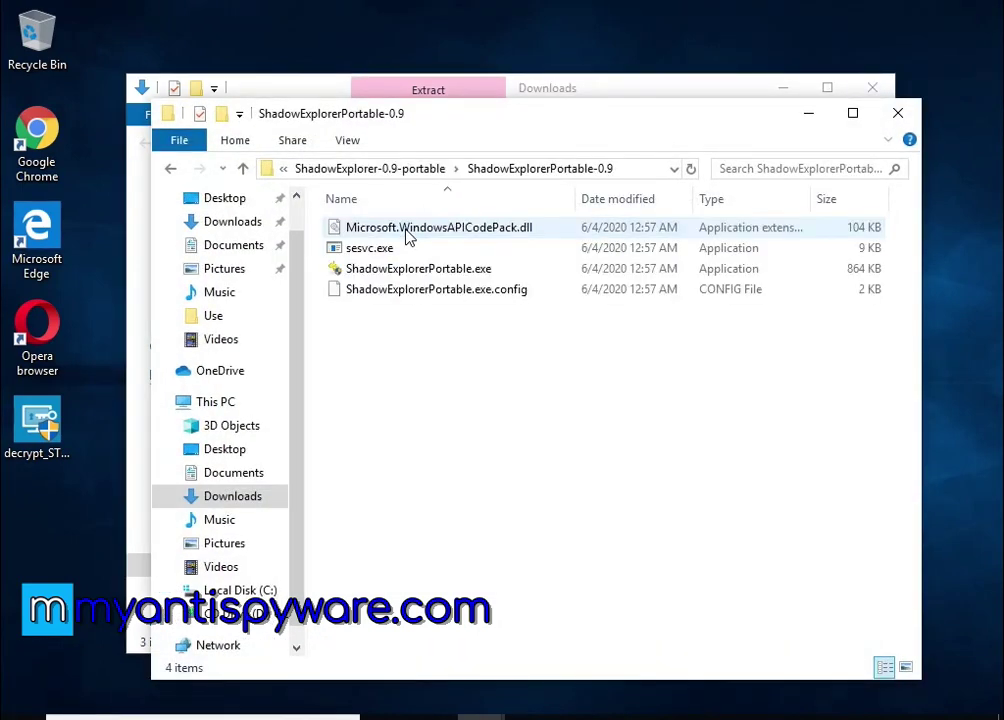
{"action": "left_click", "coordinate": [431, 272]}
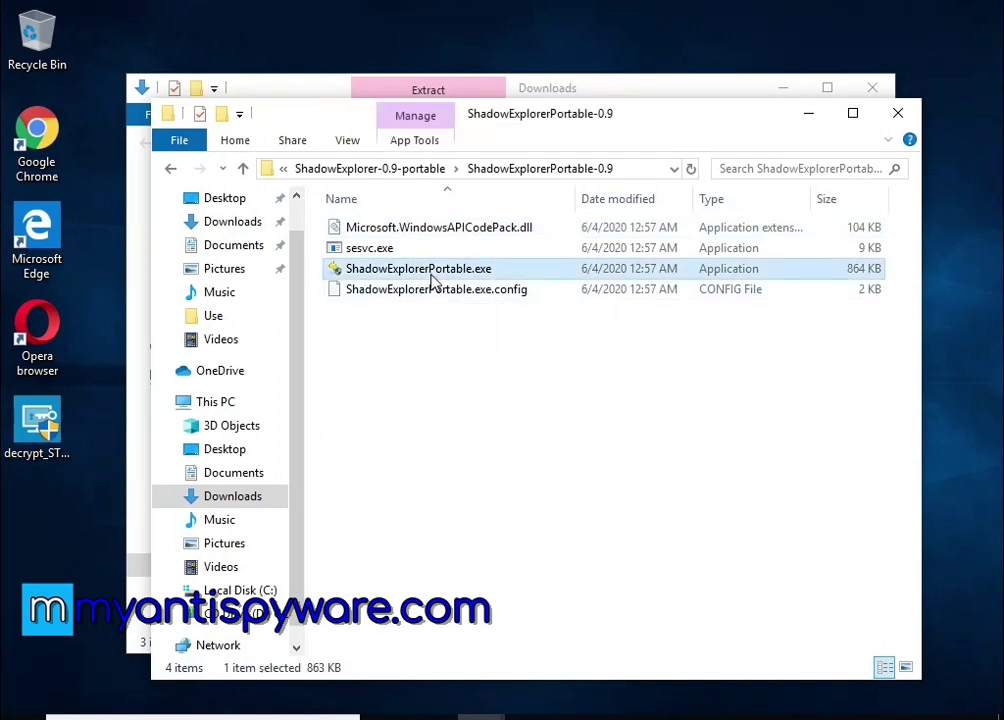
{"action": "double_click", "coordinate": [431, 272]}
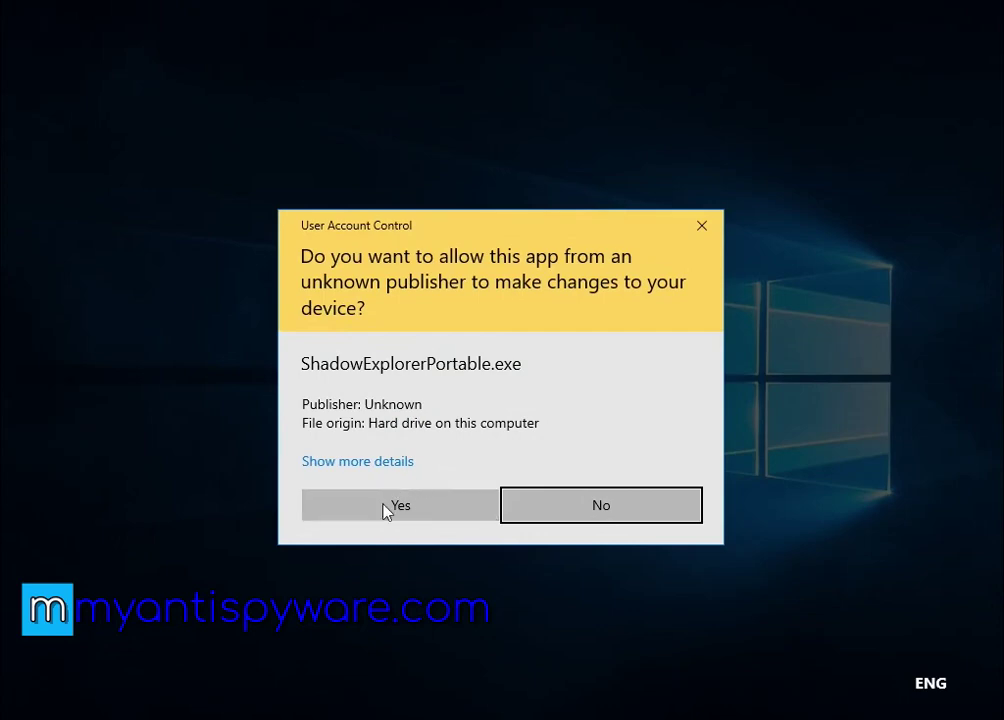
{"action": "left_click", "coordinate": [392, 510]}
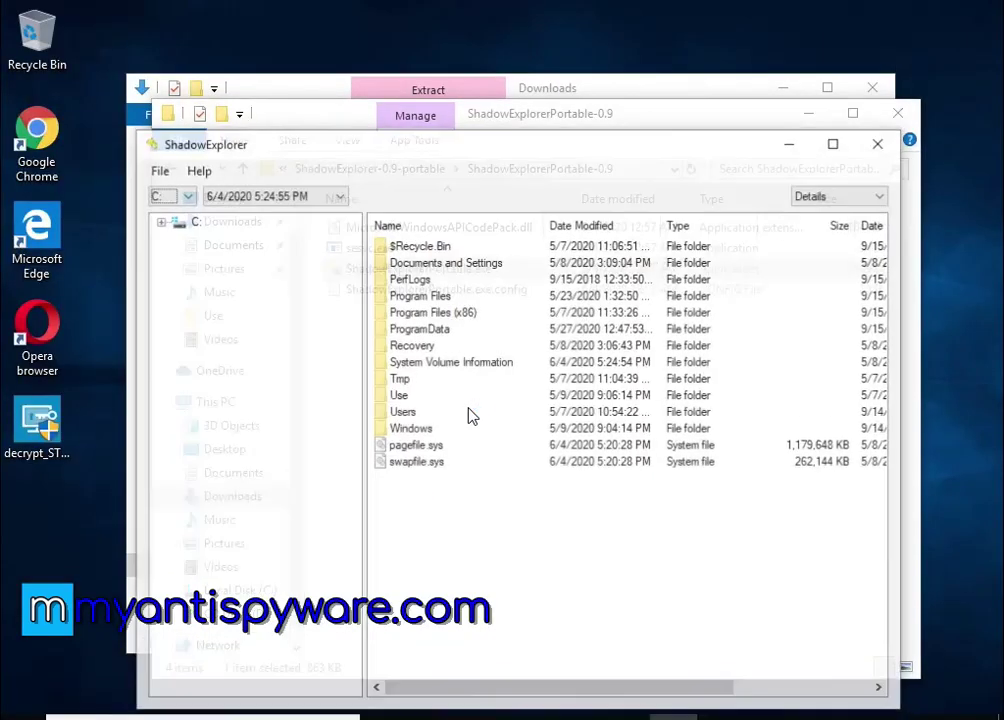
- Select the 6/4/2020 5:27:12 PM shadow copy of drive C: and open the Users > User10 > Pictures folder
{"action": "left_click", "coordinate": [295, 205]}
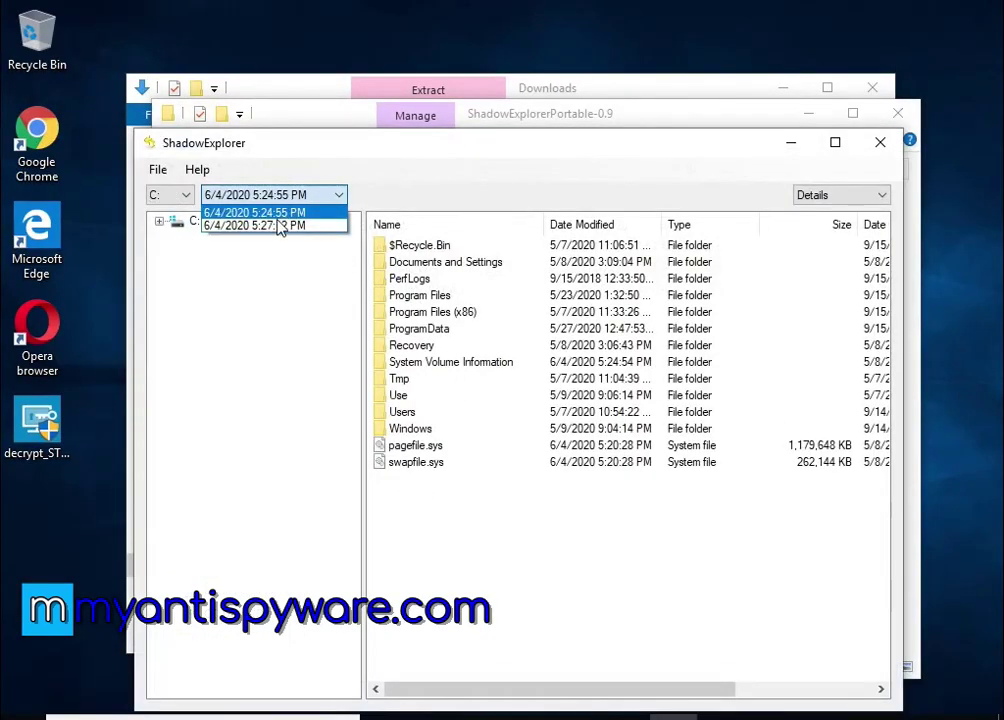
{"action": "left_click", "coordinate": [278, 229]}
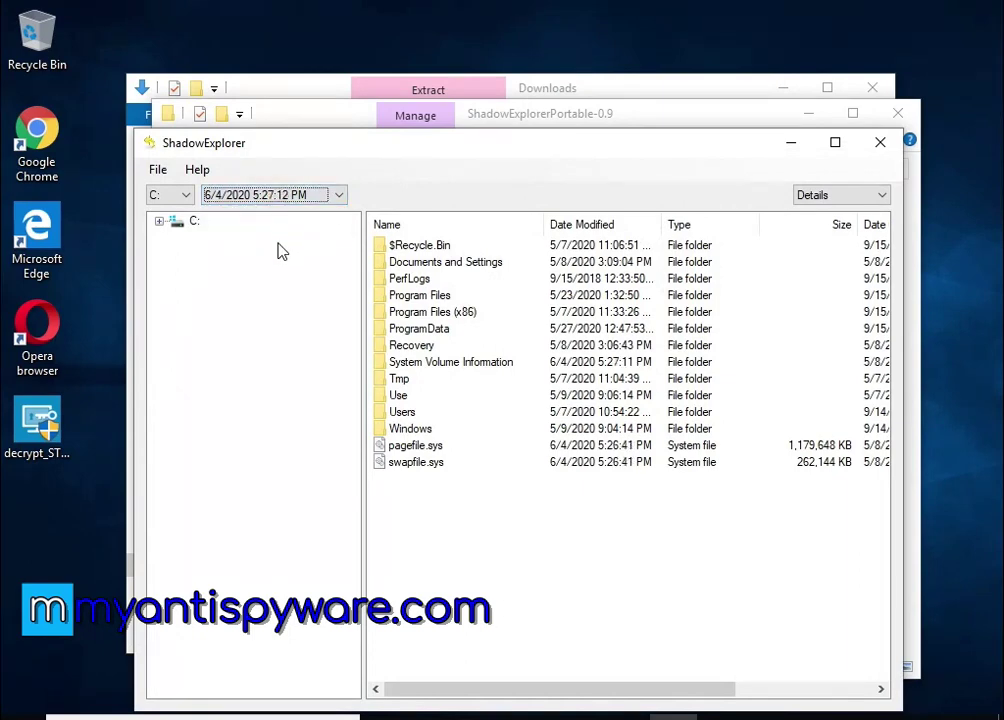
{"action": "double_click", "coordinate": [406, 413]}
{"action": "double_click", "coordinate": [395, 312]}
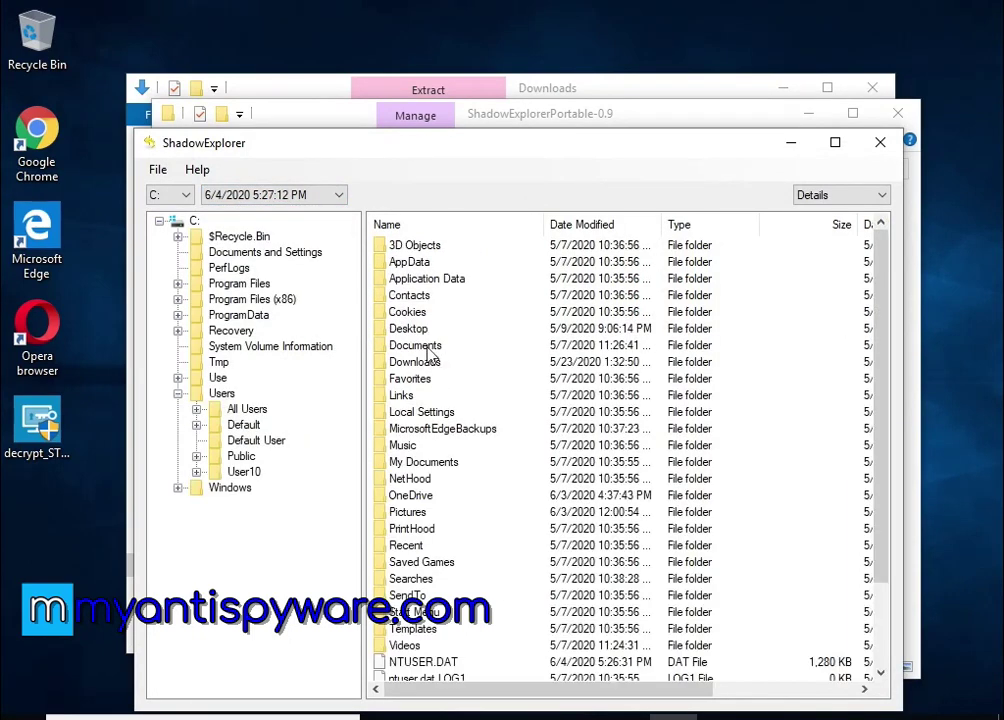
{"action": "double_click", "coordinate": [410, 512]}
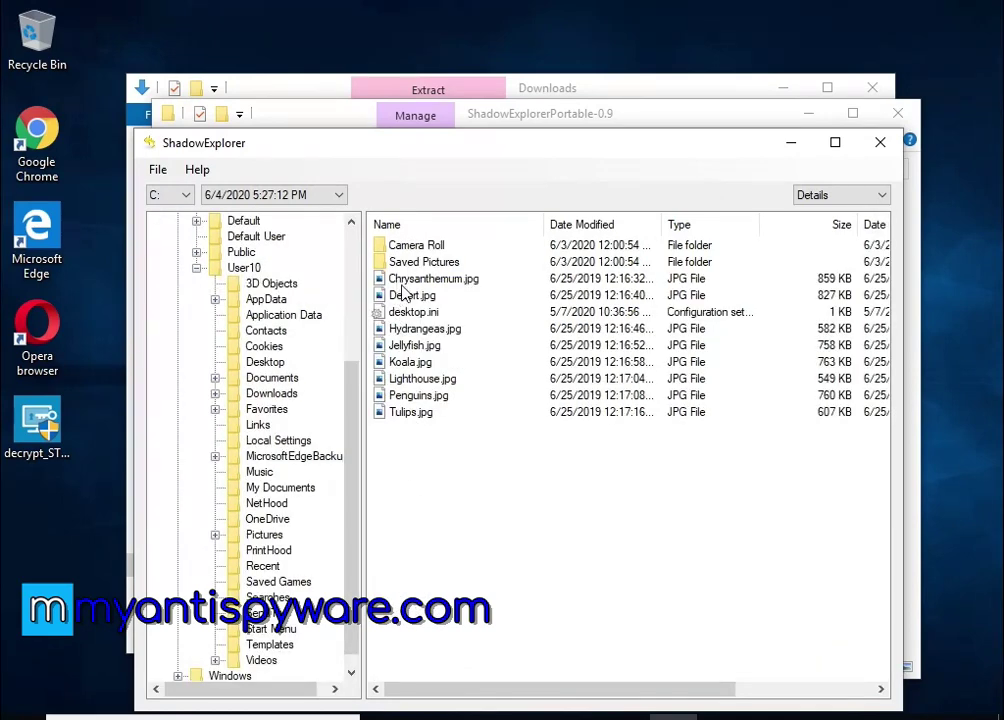
- Export Chrysanthemum.jpg and Desert.jpg from the shadow copy's Pictures folder to the Desktop
{"action": "right_click", "coordinate": [418, 281]}
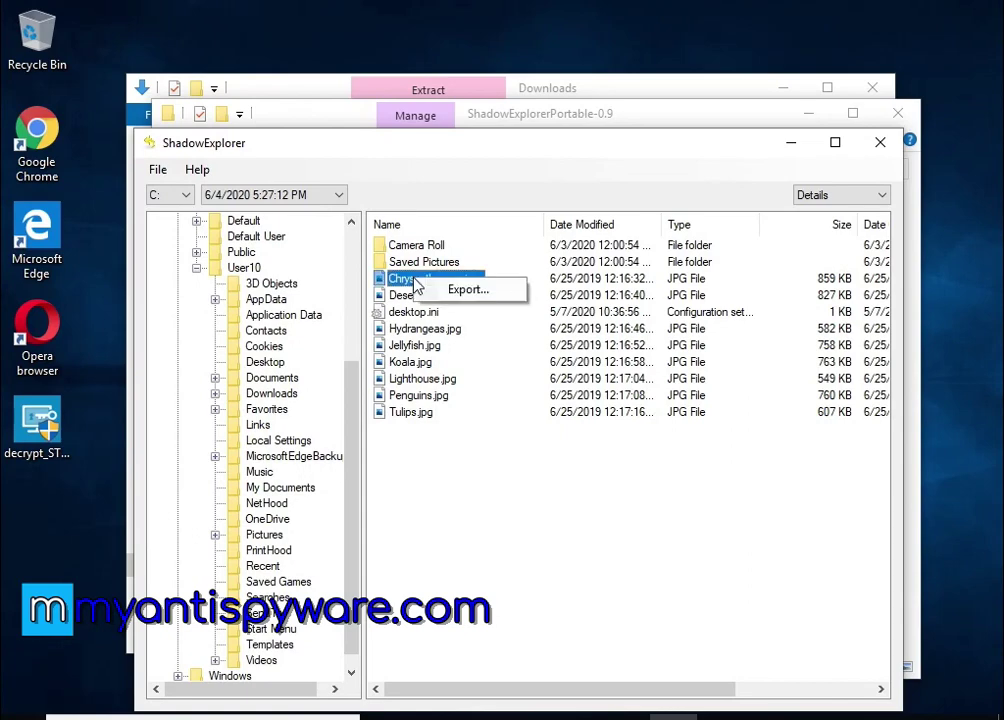
{"action": "left_click", "coordinate": [432, 290]}
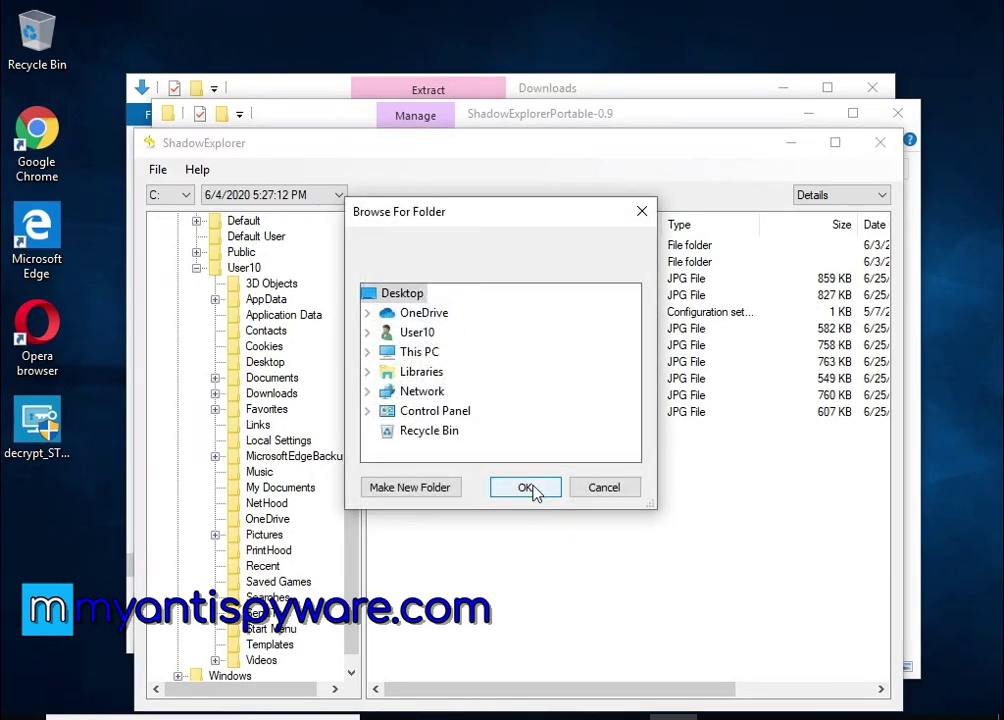
{"action": "left_click", "coordinate": [527, 488]}
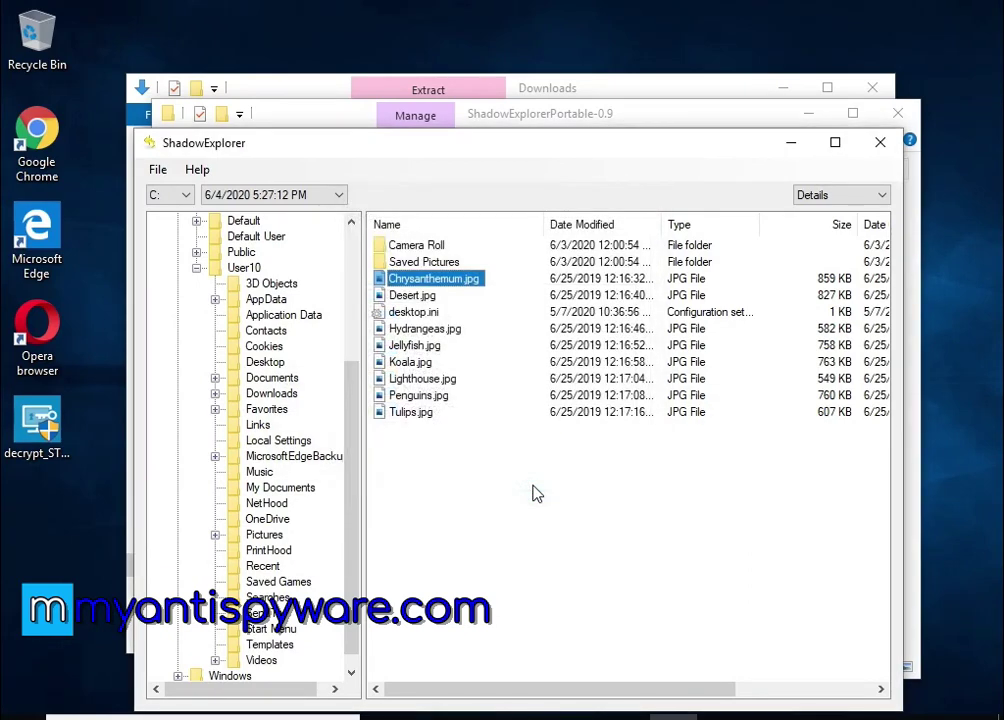
{"action": "right_click", "coordinate": [415, 303]}
{"action": "left_click", "coordinate": [446, 313]}
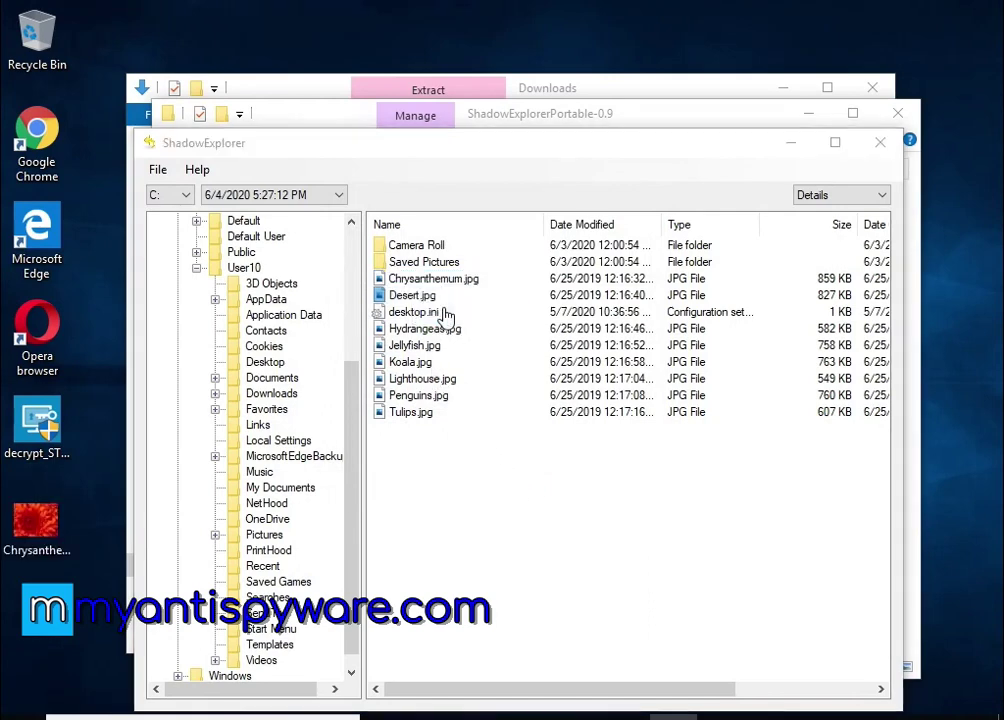
{"action": "left_click", "coordinate": [539, 488]}
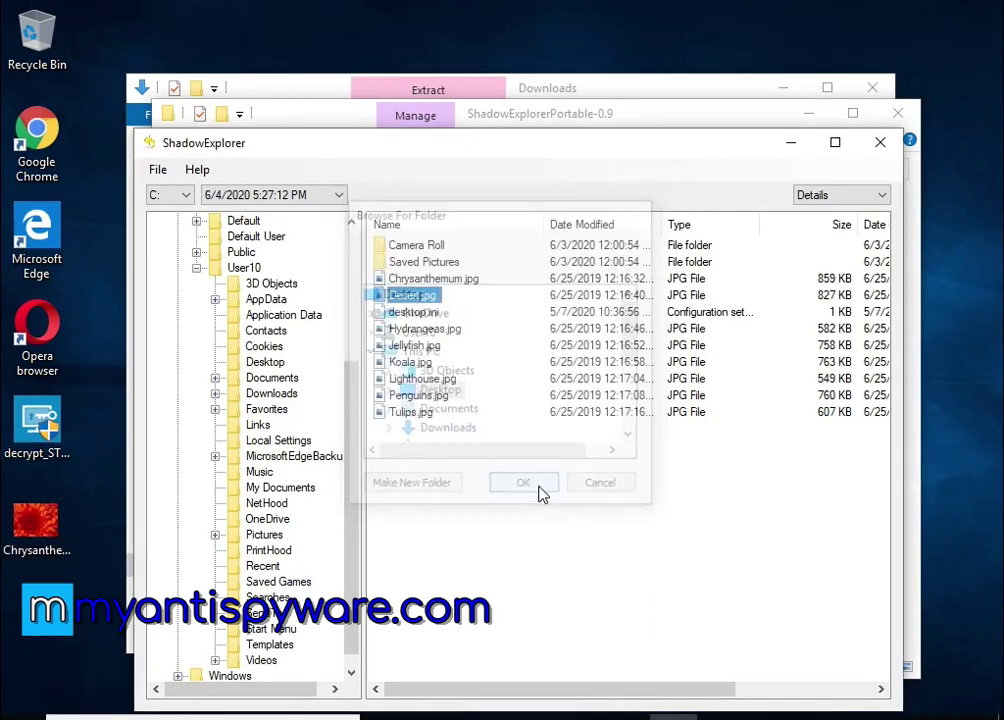
- Export Lighthouse.jpg to the Desktop, then close ShadowExplorer and its program folder window
{"action": "right_click", "coordinate": [428, 382]}
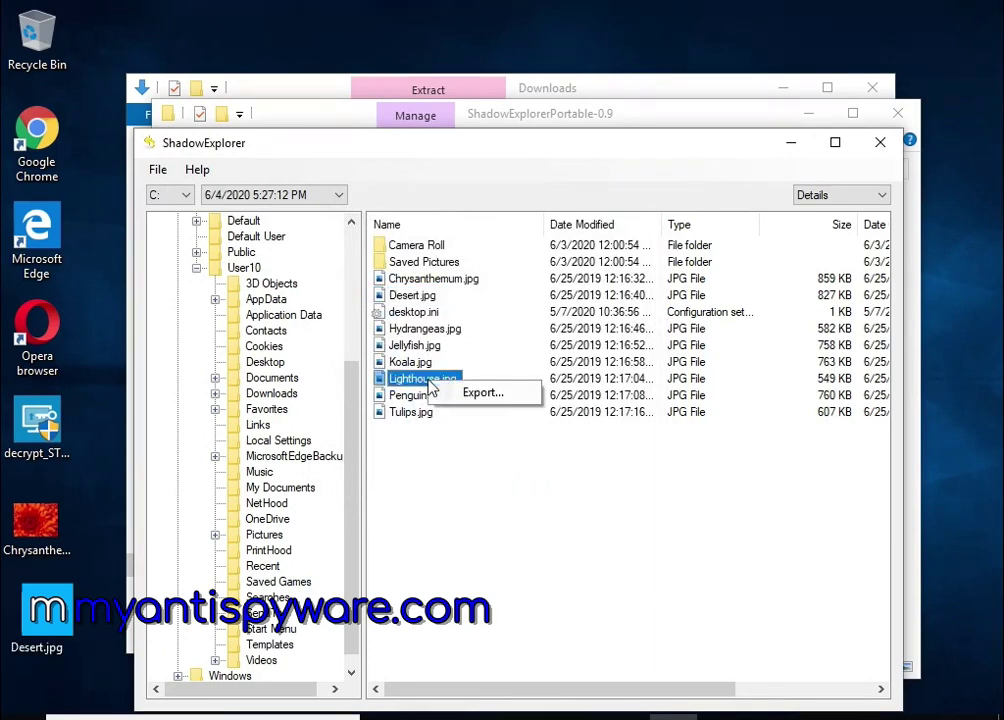
{"action": "left_click", "coordinate": [475, 395]}
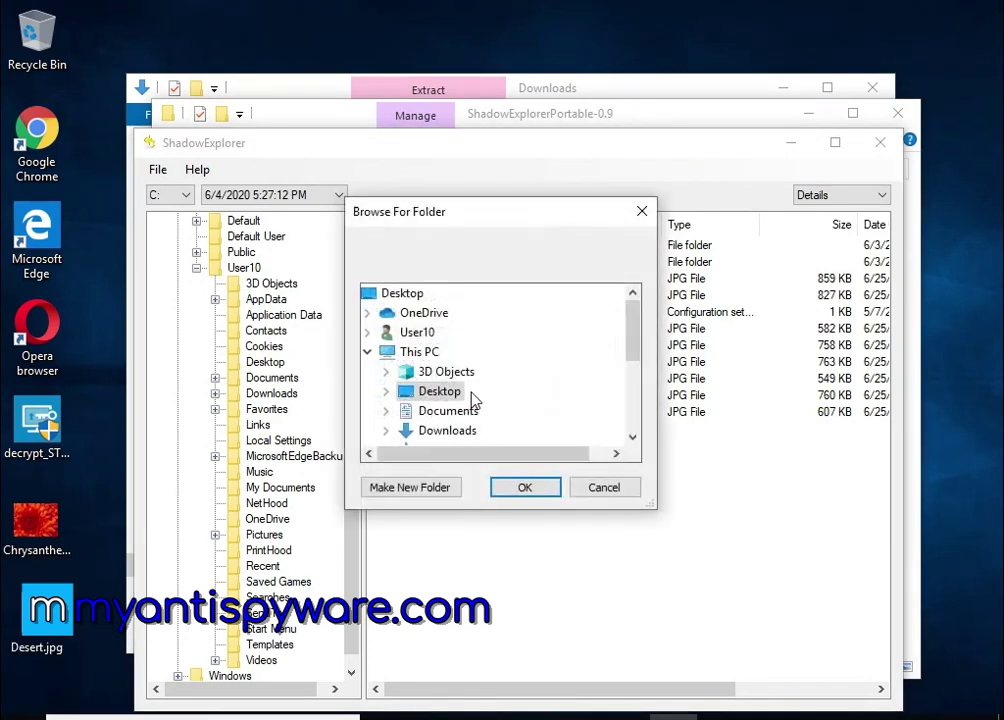
{"action": "left_click", "coordinate": [527, 486]}
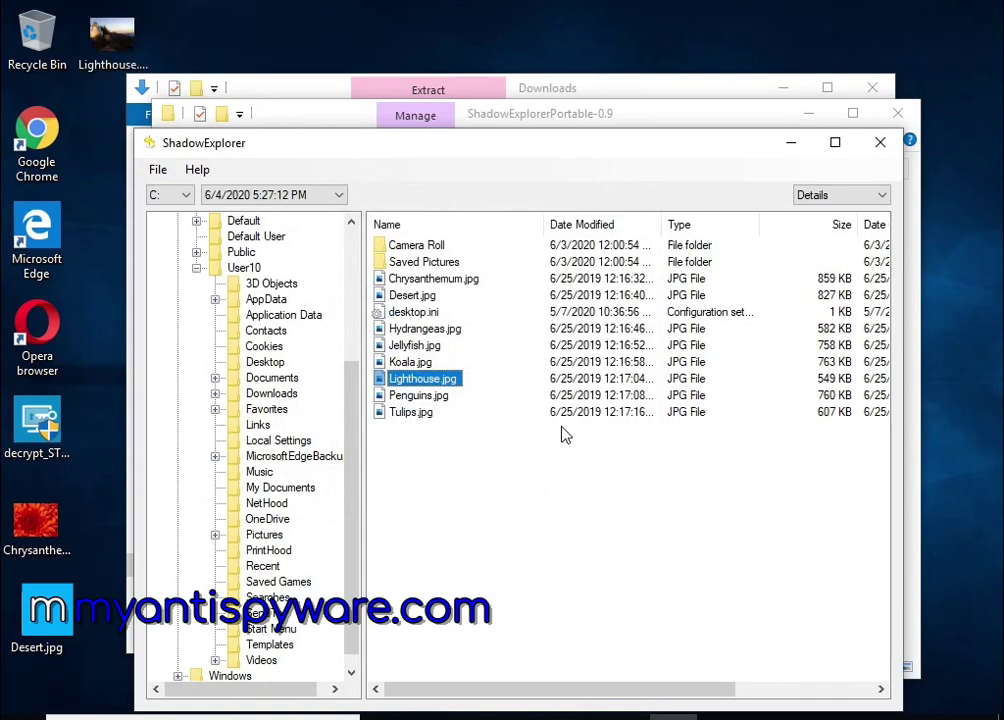
{"action": "left_click", "coordinate": [880, 142]}
{"action": "left_click", "coordinate": [897, 113]}
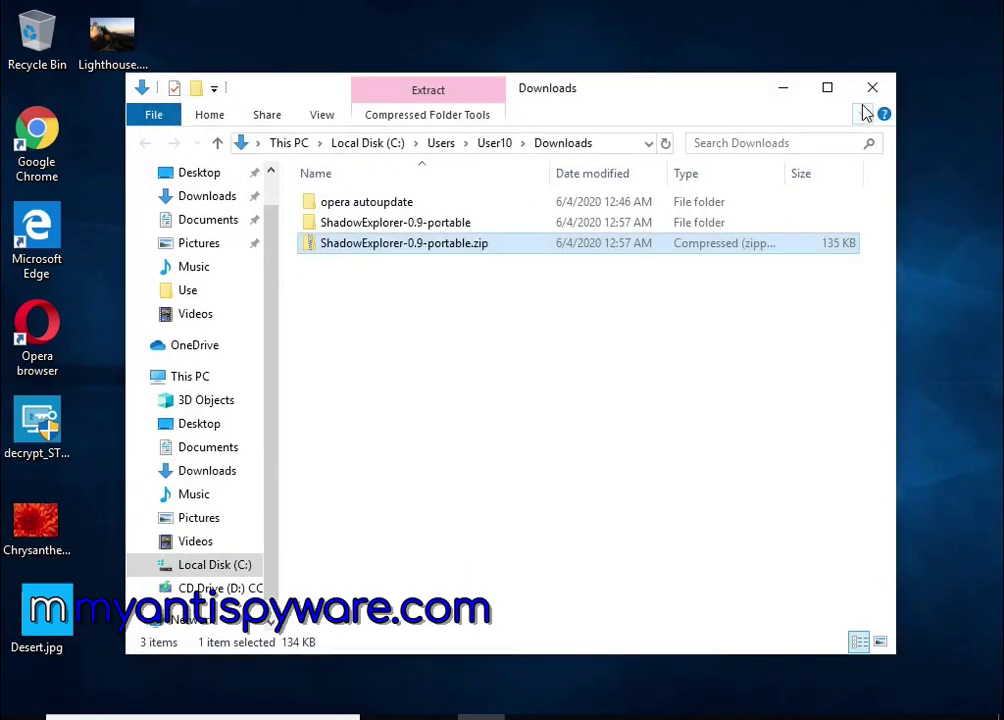